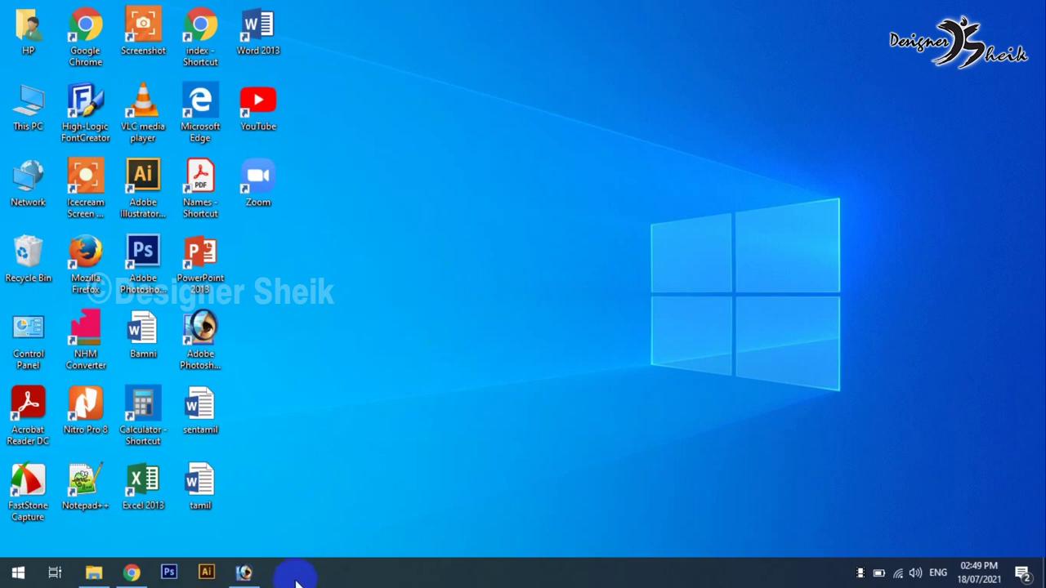
# - With Photoshop in front, launch Keyman and select the Tamil Typewriter keyboard
pyautogui.click(245, 573)
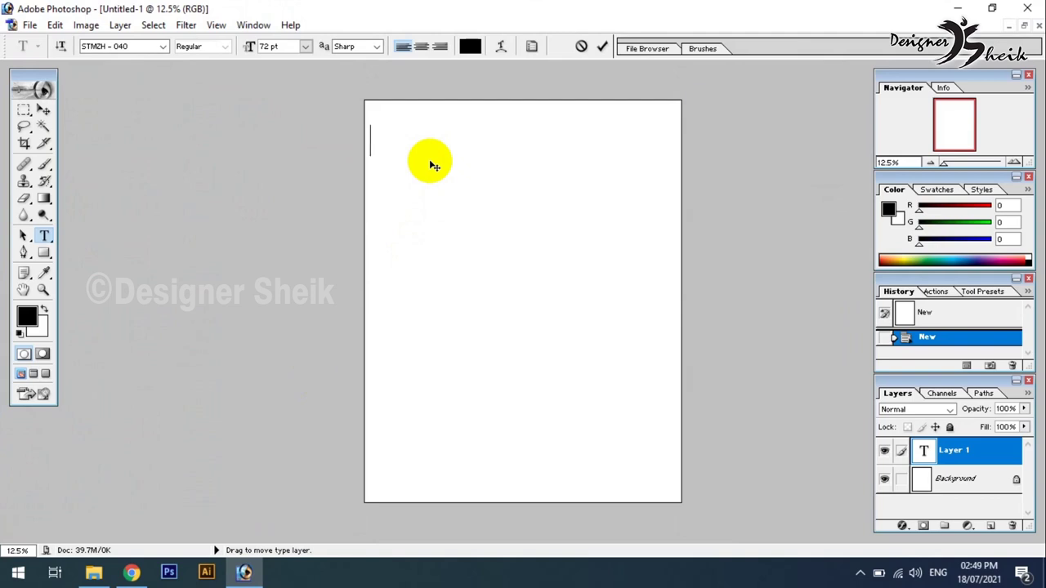
pyautogui.click(18, 572)
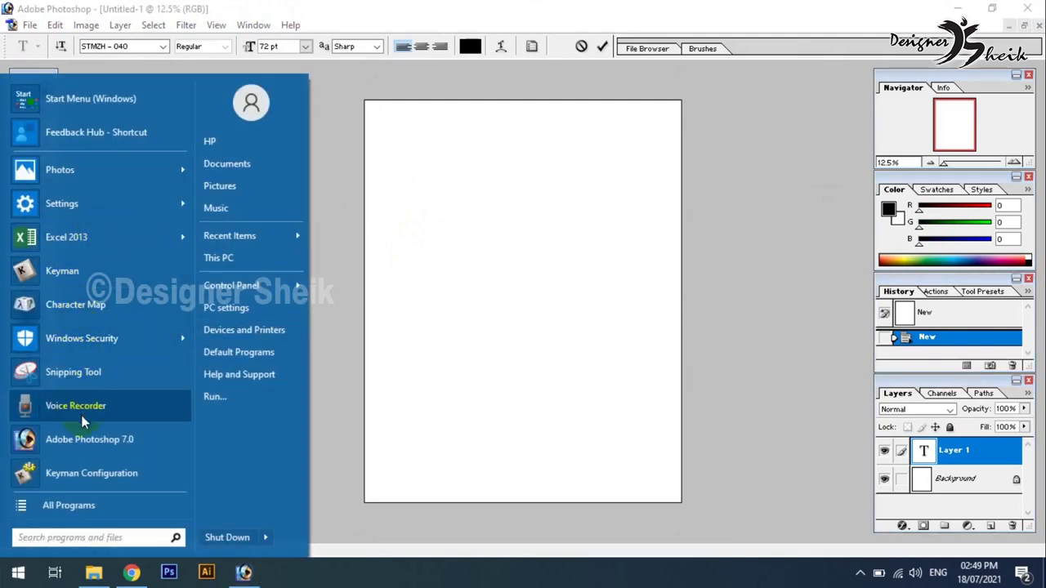
pyautogui.click(84, 276)
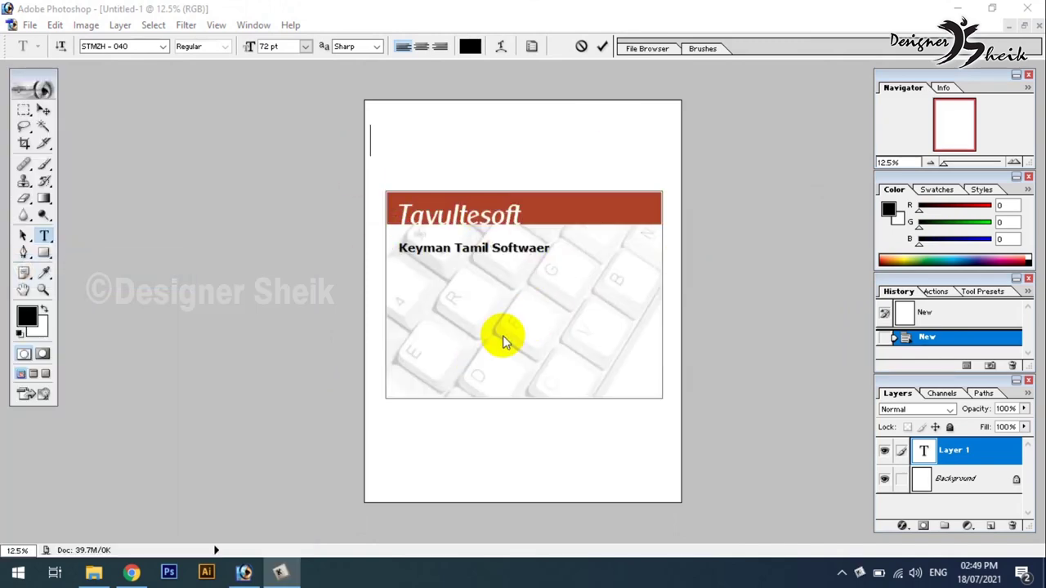
pyautogui.click(858, 572)
pyautogui.click(849, 563)
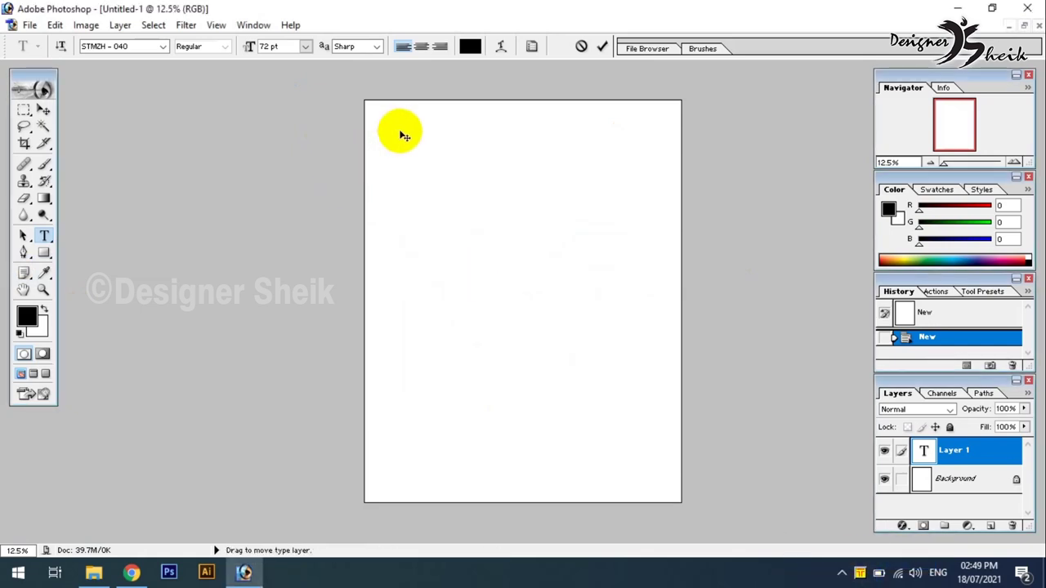
# - Type test Tamil text (என்னகளன, ம) on the text layer and erase it
pyautogui.write('என்னகளன')
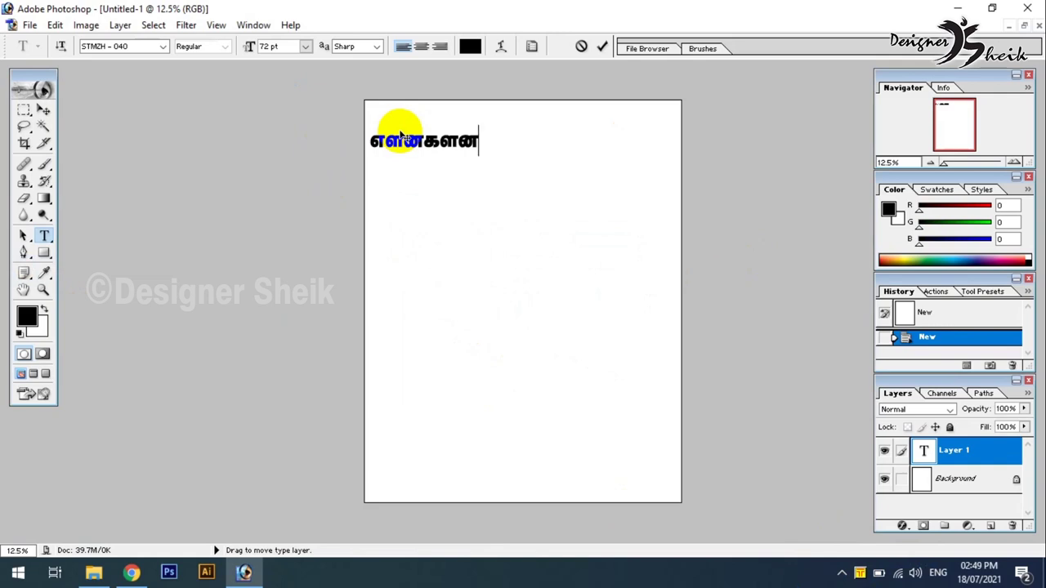
pyautogui.press('BackSpace')
pyautogui.press('BackSpace')
pyautogui.press('BackSpace')
pyautogui.press('BackSpace')
pyautogui.press('BackSpace')
pyautogui.press('BackSpace')
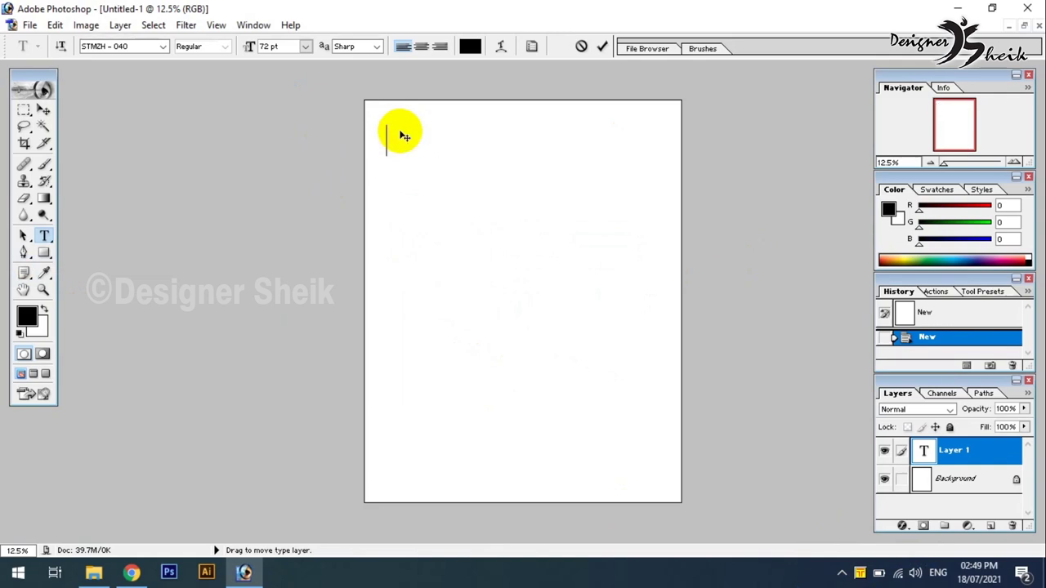
pyautogui.write('ம')
pyautogui.press('BackSpace')
pyautogui.write('ம')
pyautogui.press('BackSpace')
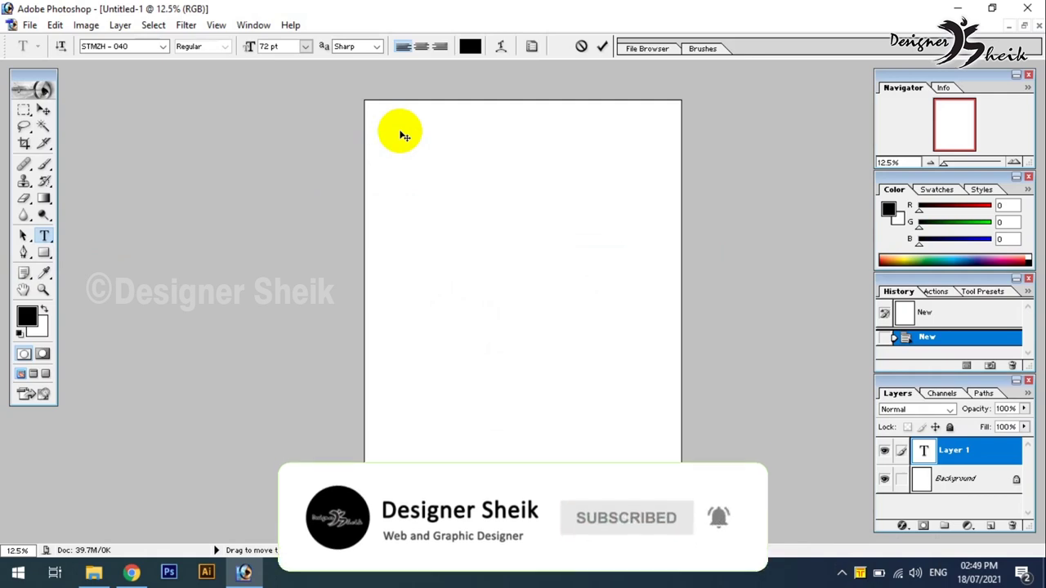
pyautogui.write('j')
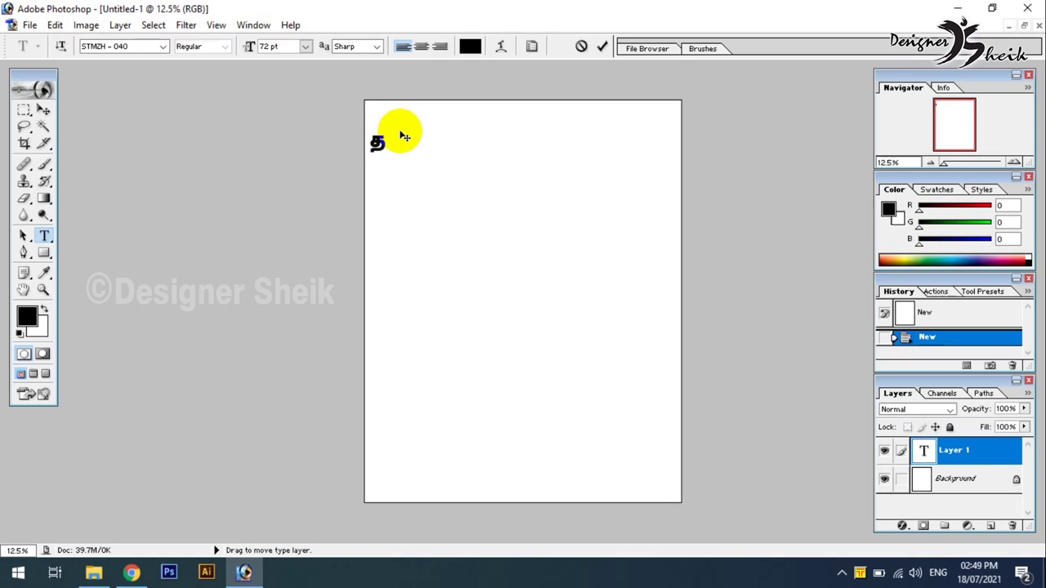
pyautogui.write('k')
pyautogui.press('BackSpace')
pyautogui.press('BackSpace')
pyautogui.press('BackSpace')
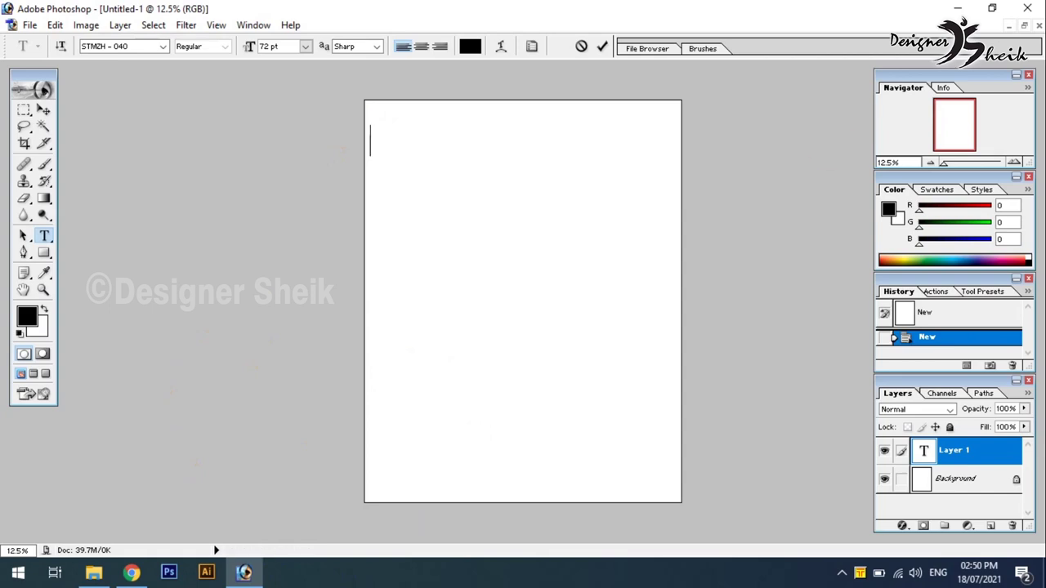
# - Minimize Photoshop, bring Chrome forward, and exit Keyman from the system tray
pyautogui.click(957, 14)
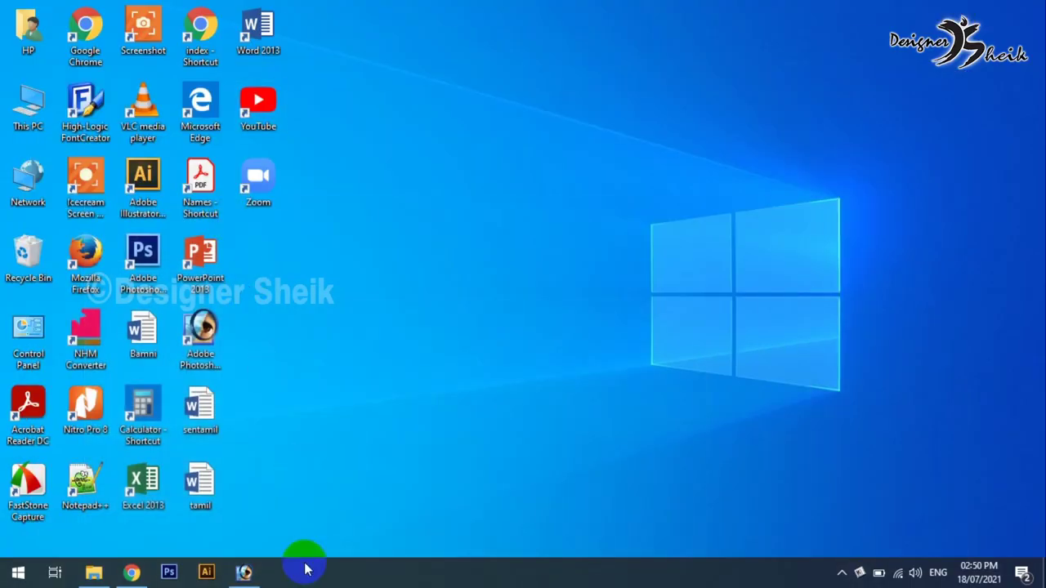
pyautogui.moveTo(243, 572)
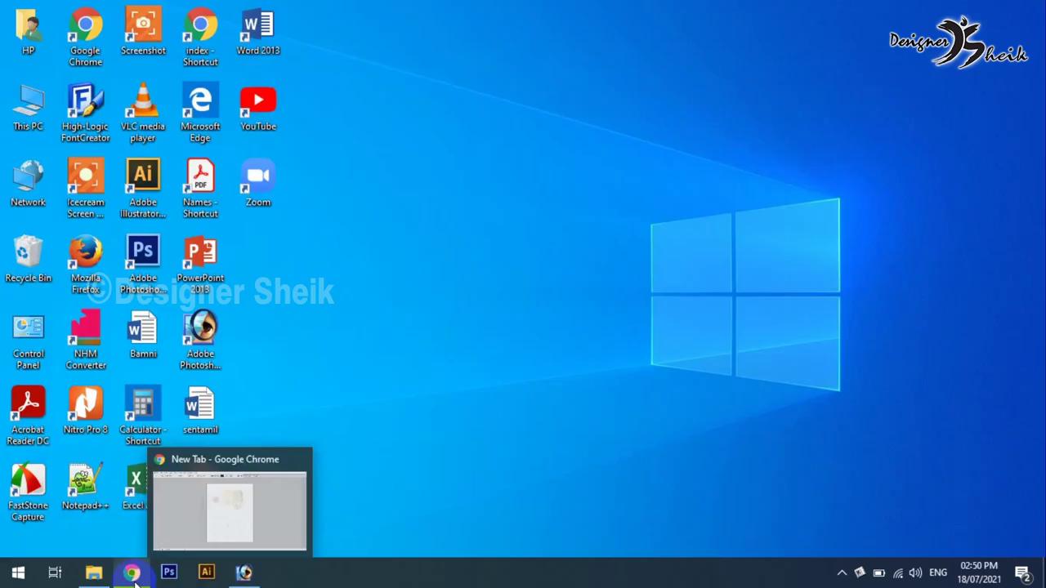
pyautogui.click(131, 572)
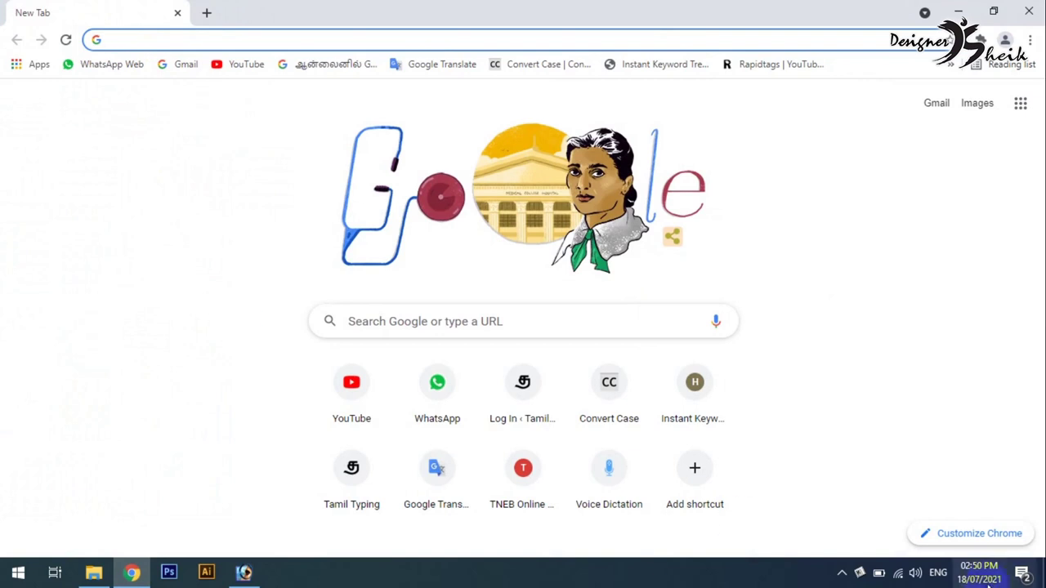
pyautogui.rightClick(862, 576)
pyautogui.click(855, 558)
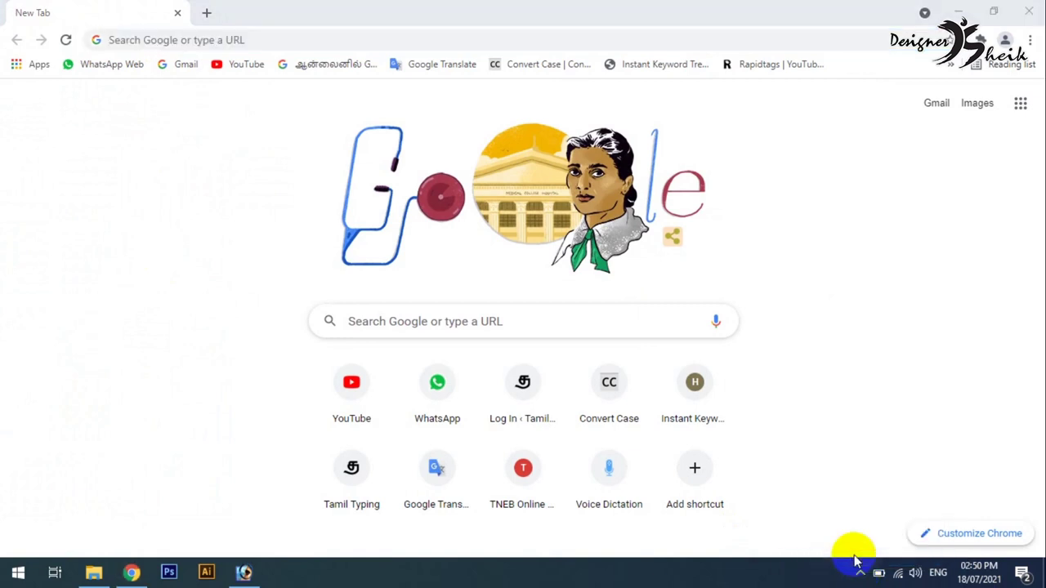
# - Run a Google search for 'keyman' from Chrome's address bar
pyautogui.click(211, 39)
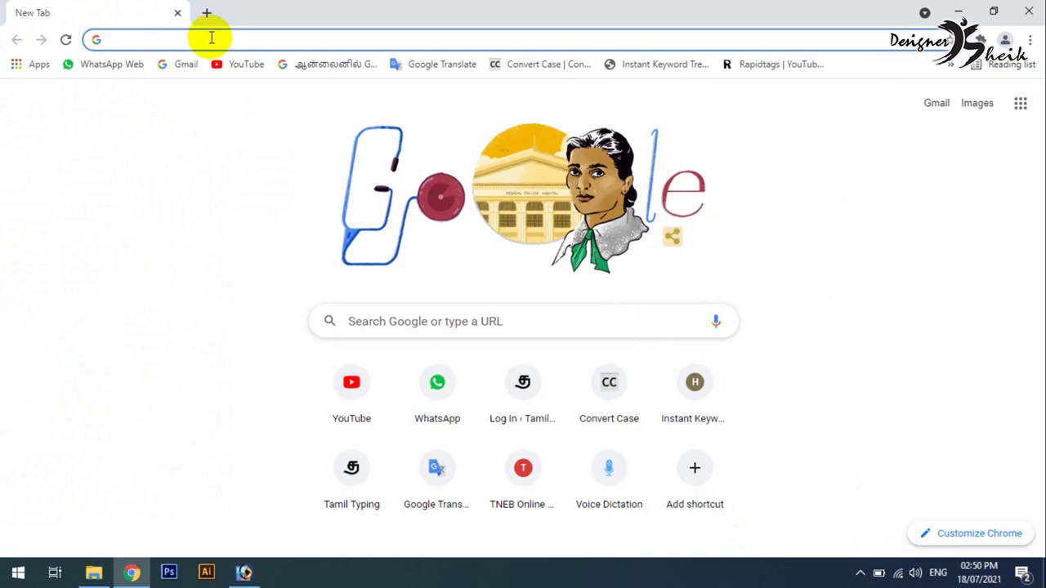
pyautogui.write('key')
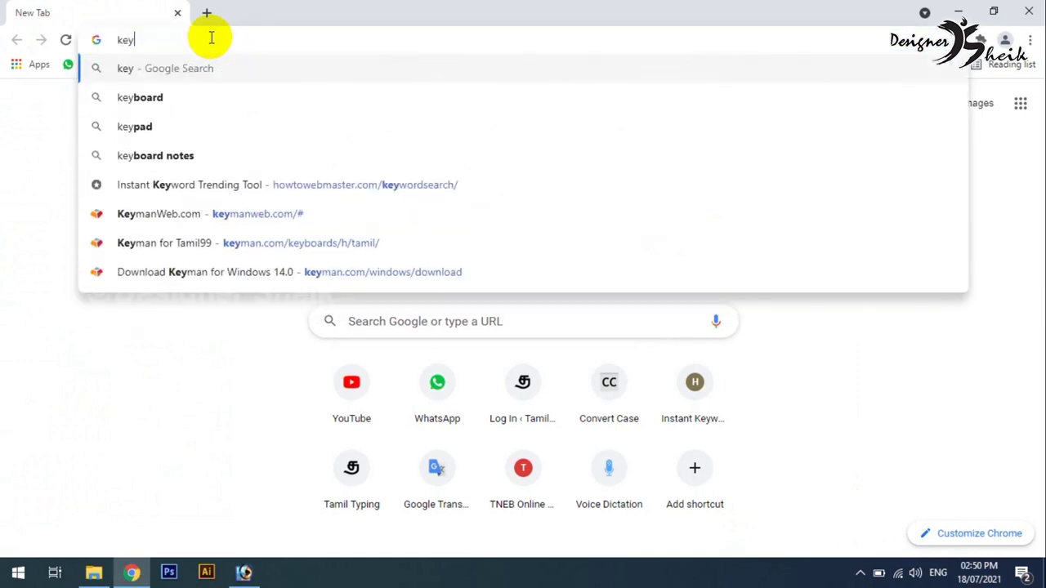
pyautogui.write('man')
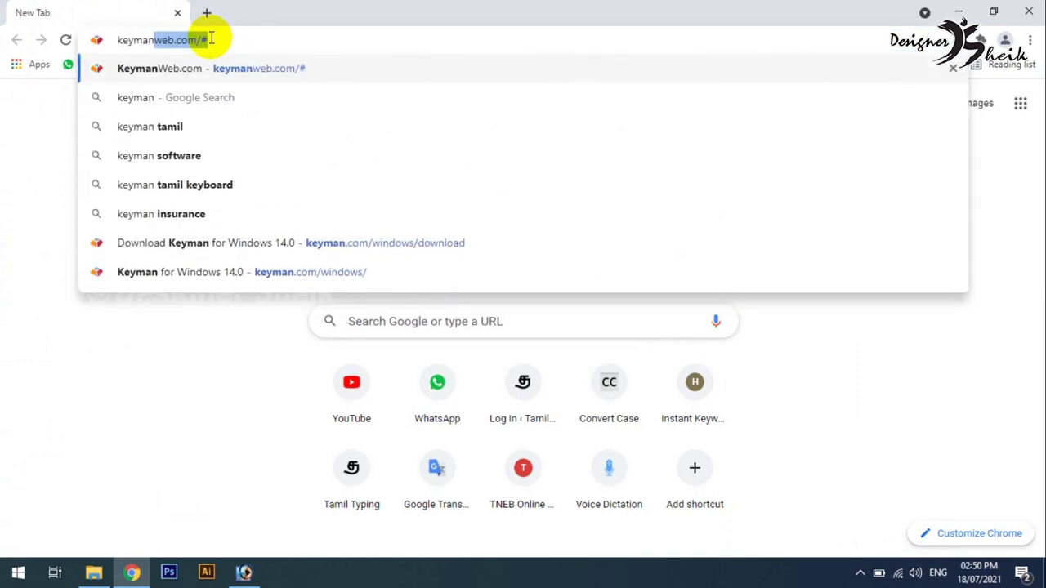
pyautogui.press('Delete')
pyautogui.press('Return')
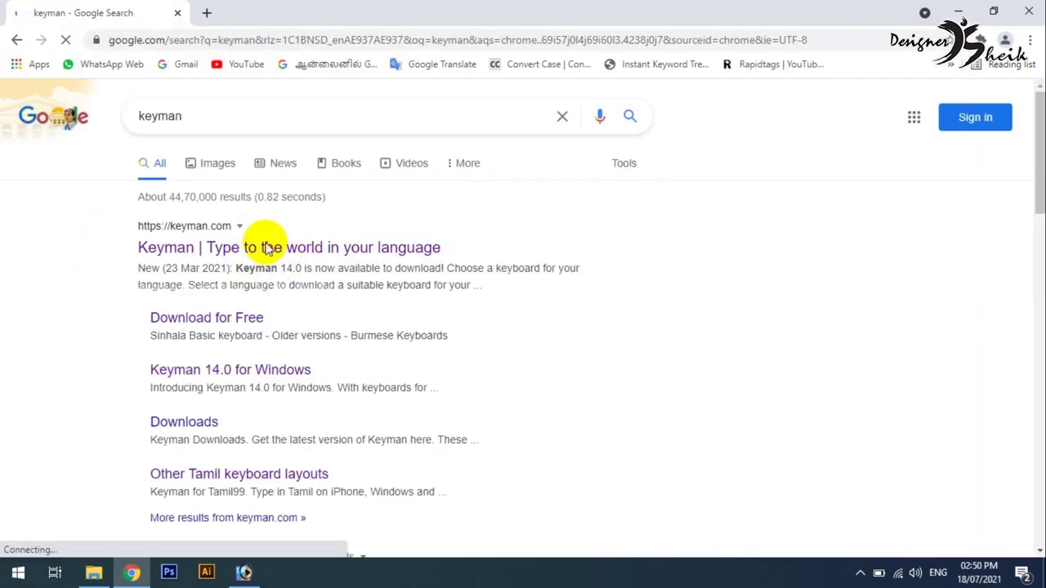
# - Open keyman.com from the results and display its Products list
pyautogui.click(231, 249)
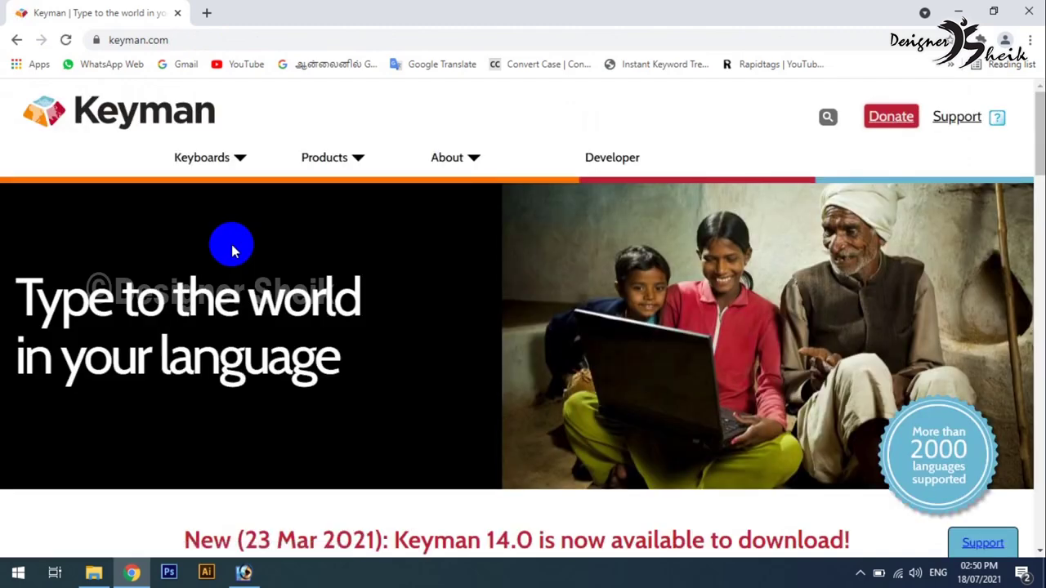
pyautogui.scroll(-2, 246, 241)
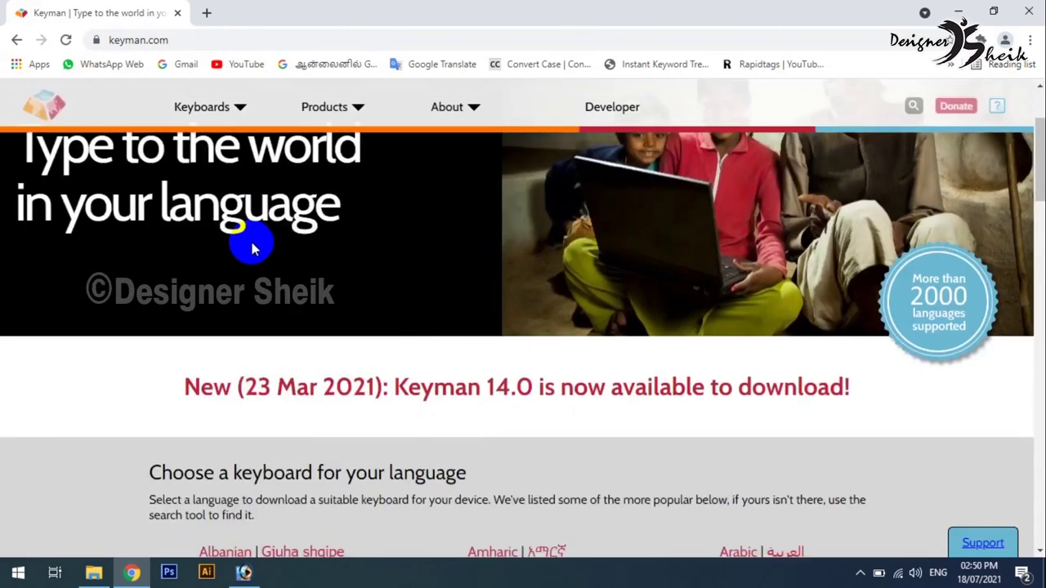
pyautogui.scroll(2, 250, 238)
pyautogui.click(357, 158)
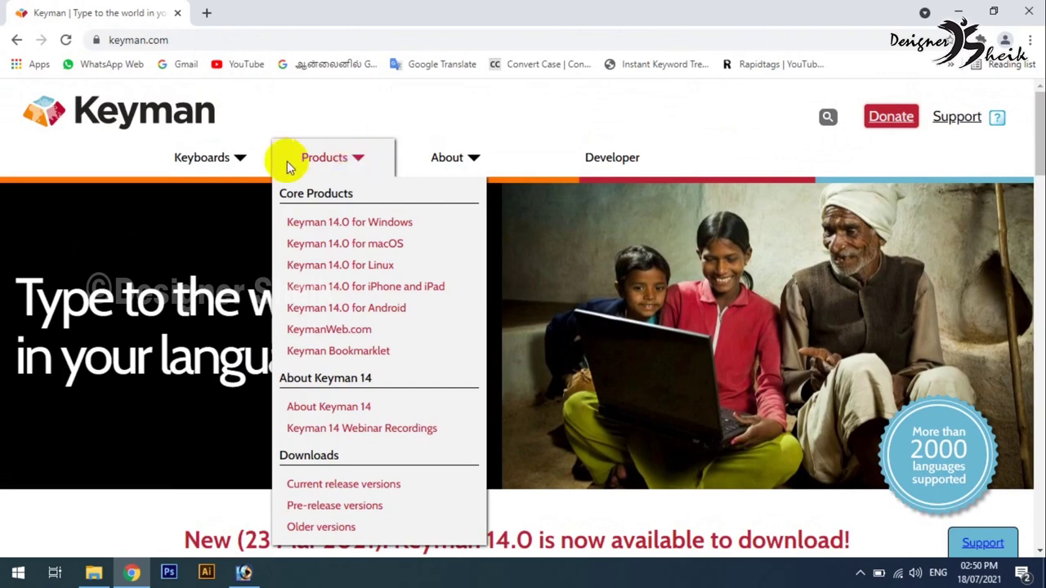
pyautogui.scroll(-2, 643, 342)
pyautogui.scroll(2, 644, 341)
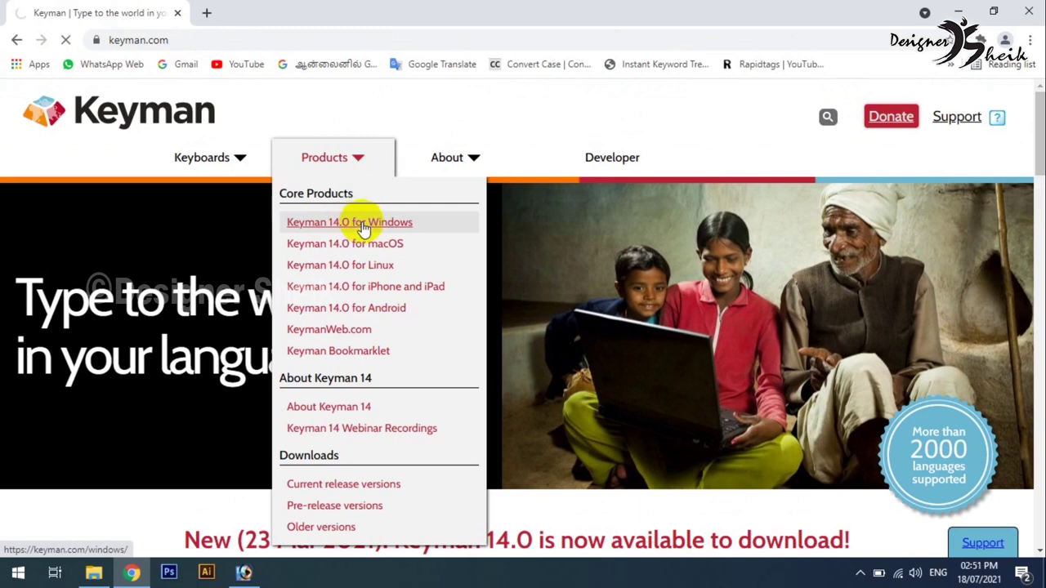
pyautogui.scroll(-4, 374, 250)
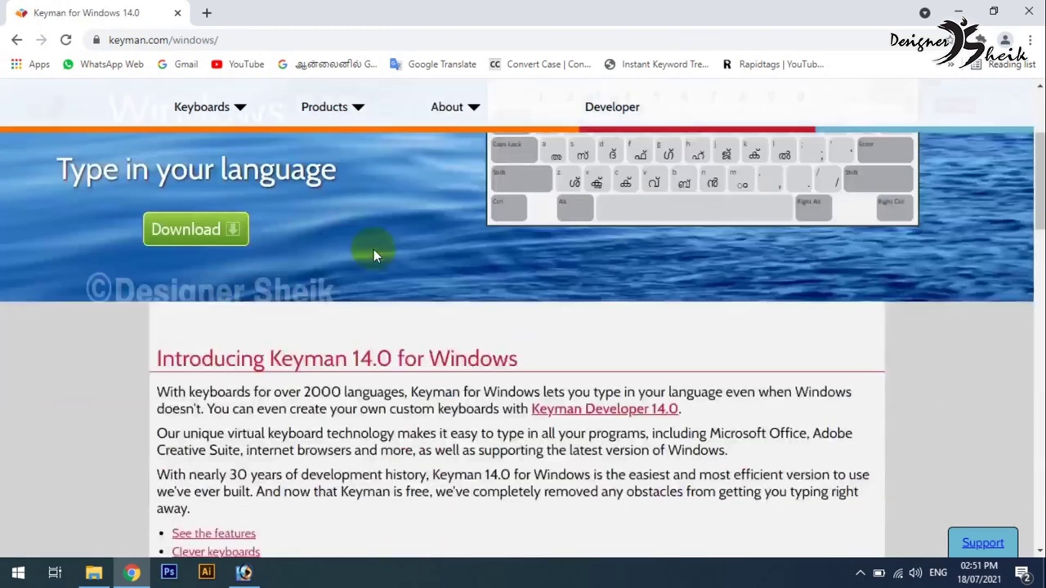
pyautogui.scroll(3, 373, 249)
# - Download Keyman for Windows with the Tamil99 keyboard, then view the Key Man folder
pyautogui.click(202, 347)
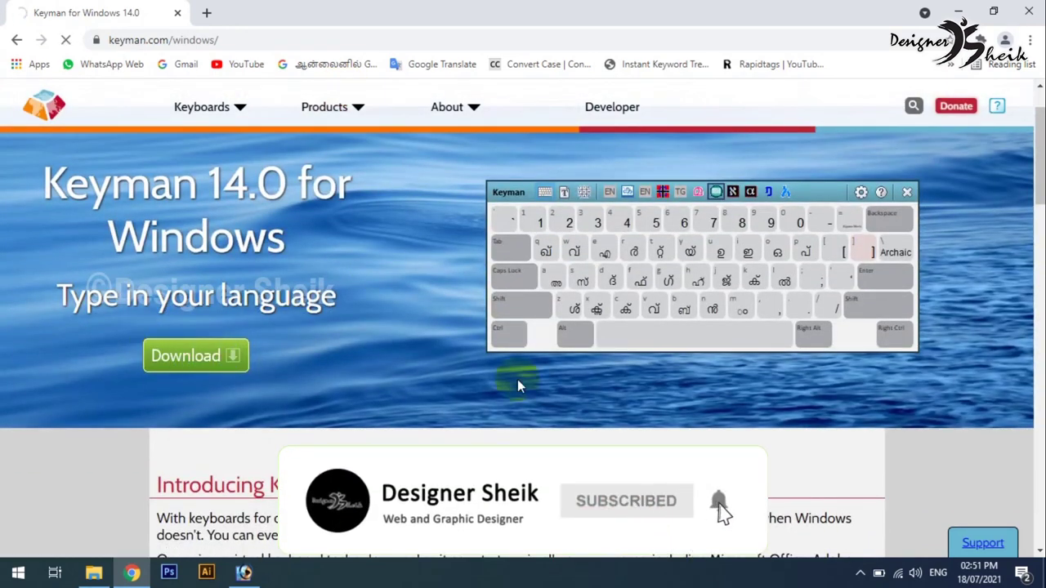
pyautogui.scroll(-2, 520, 381)
pyautogui.scroll(-2, 412, 270)
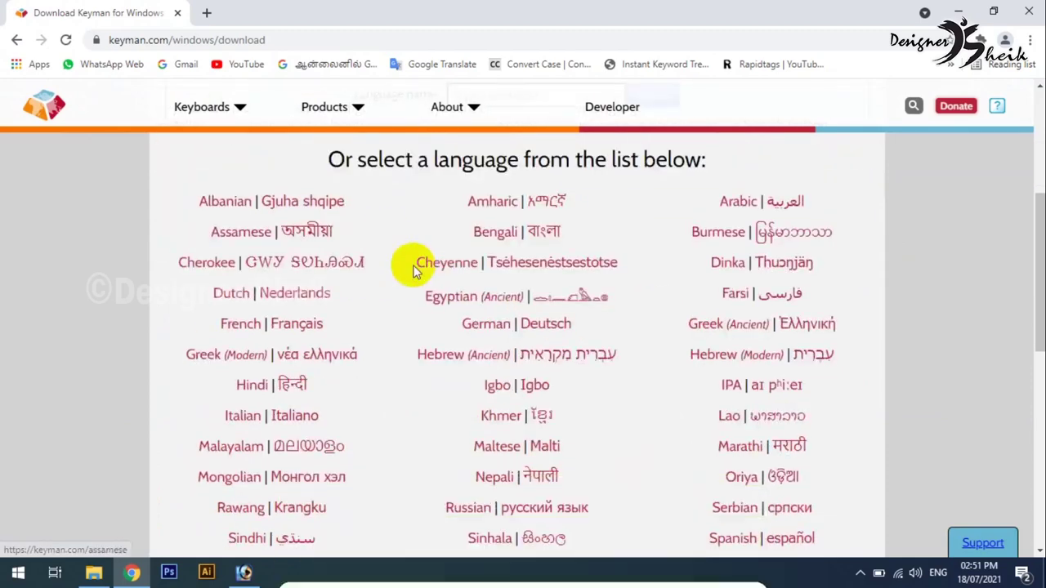
pyautogui.scroll(-2, 506, 360)
pyautogui.scroll(-1, 510, 353)
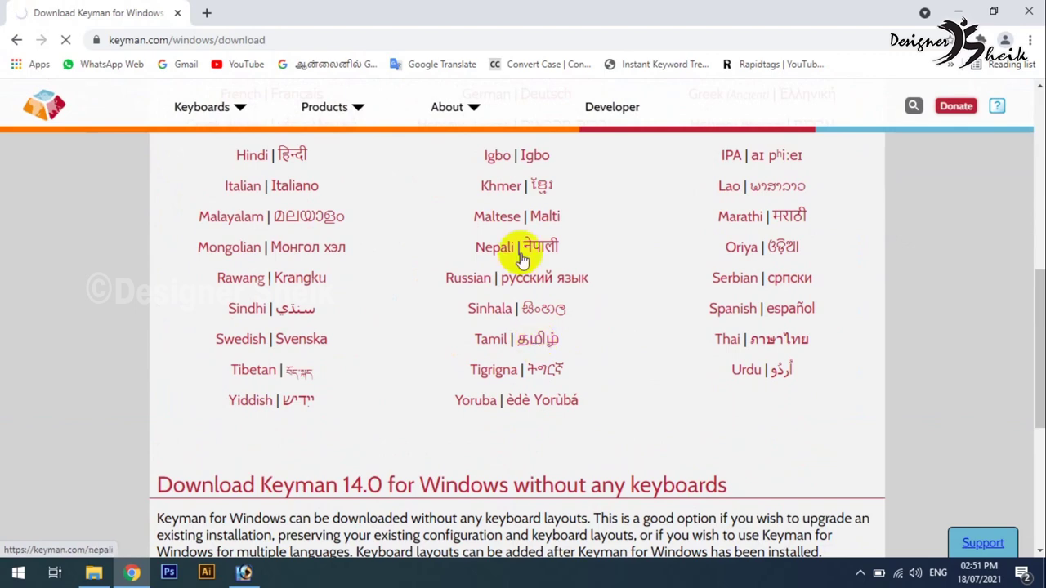
pyautogui.scroll(-2, 474, 286)
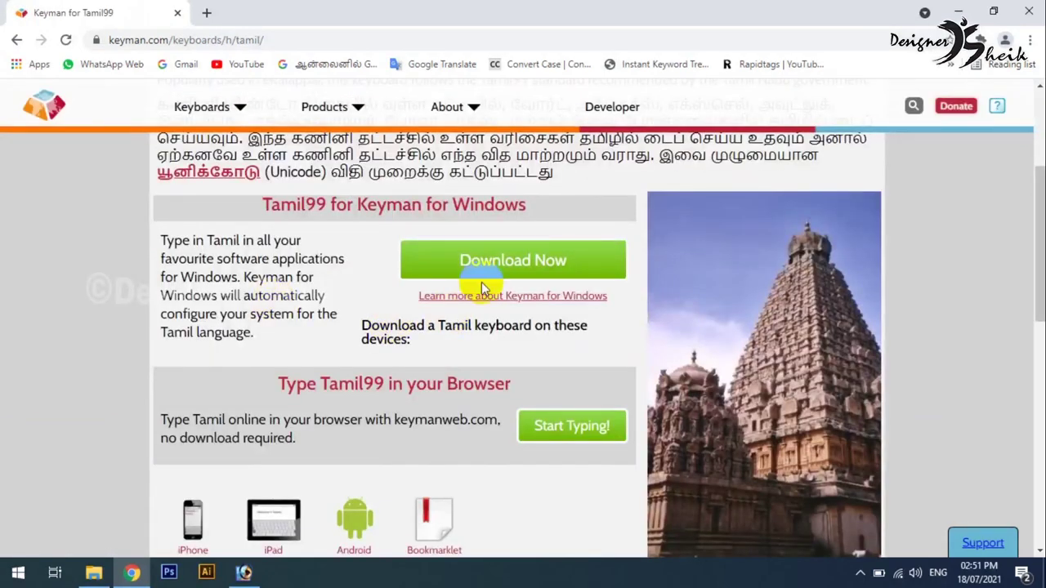
pyautogui.click(448, 271)
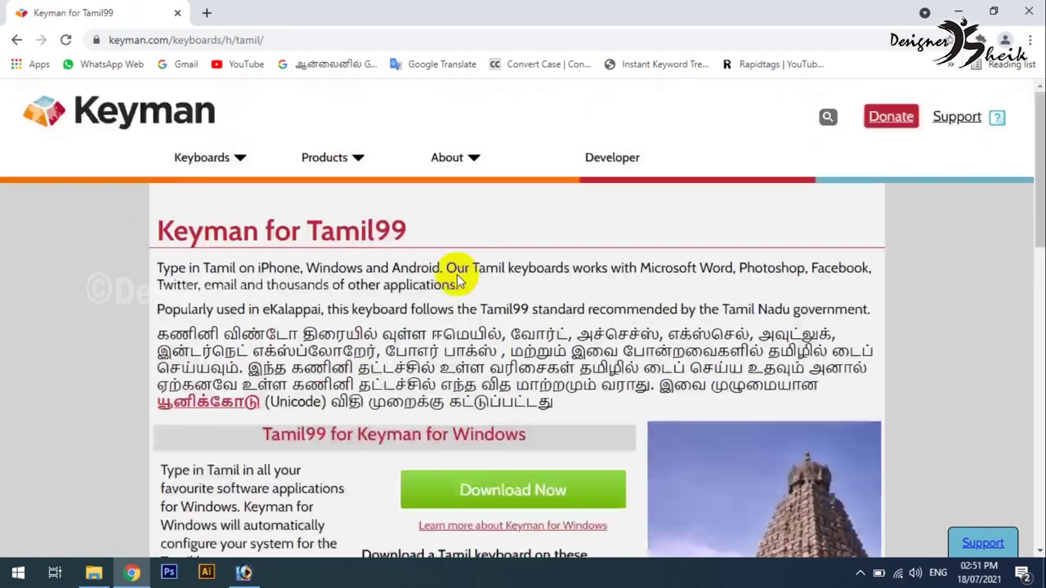
pyautogui.scroll(-2, 446, 368)
pyautogui.click(599, 351)
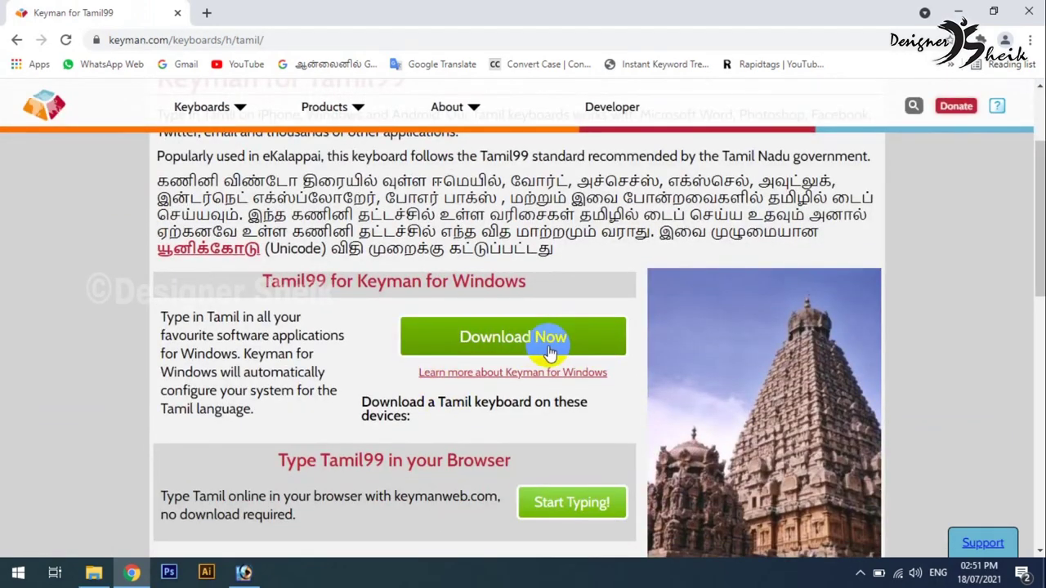
pyautogui.click(91, 571)
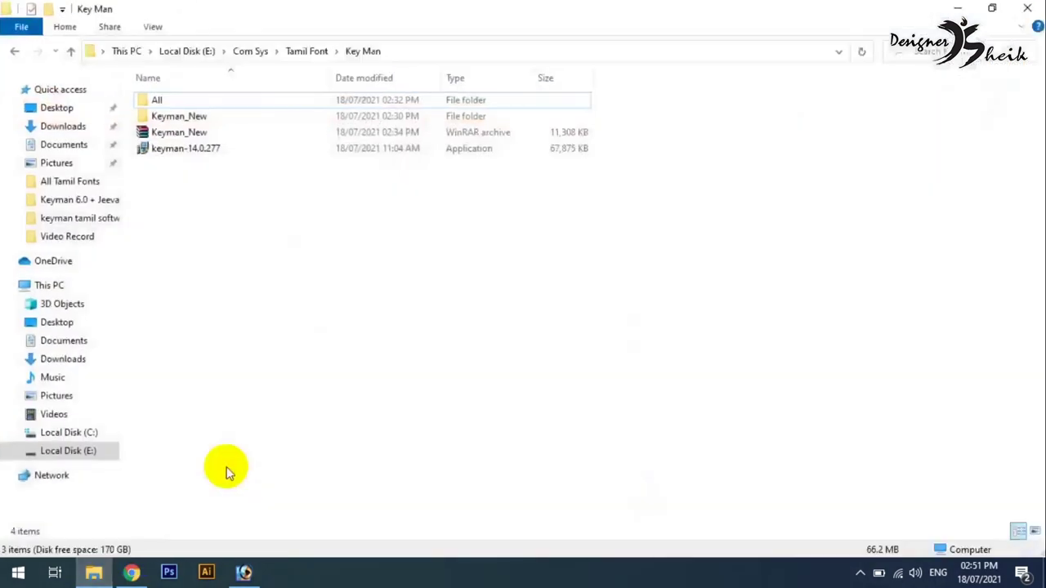
# - Run the keyman-14.0.277 setup as administrator and install Keyman 14.0
pyautogui.click(178, 155)
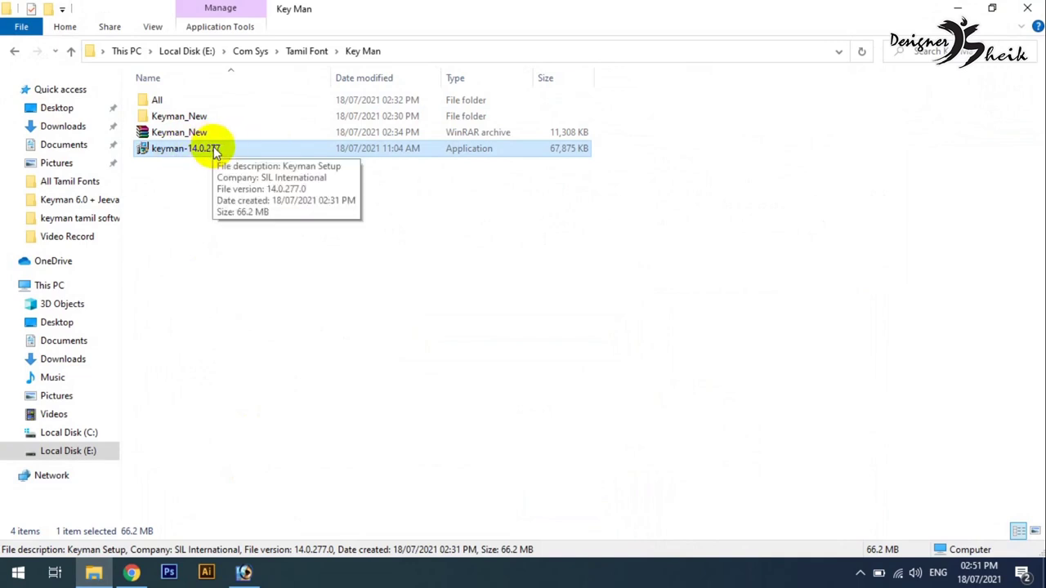
pyautogui.doubleClick(214, 152)
pyautogui.rightClick(212, 148)
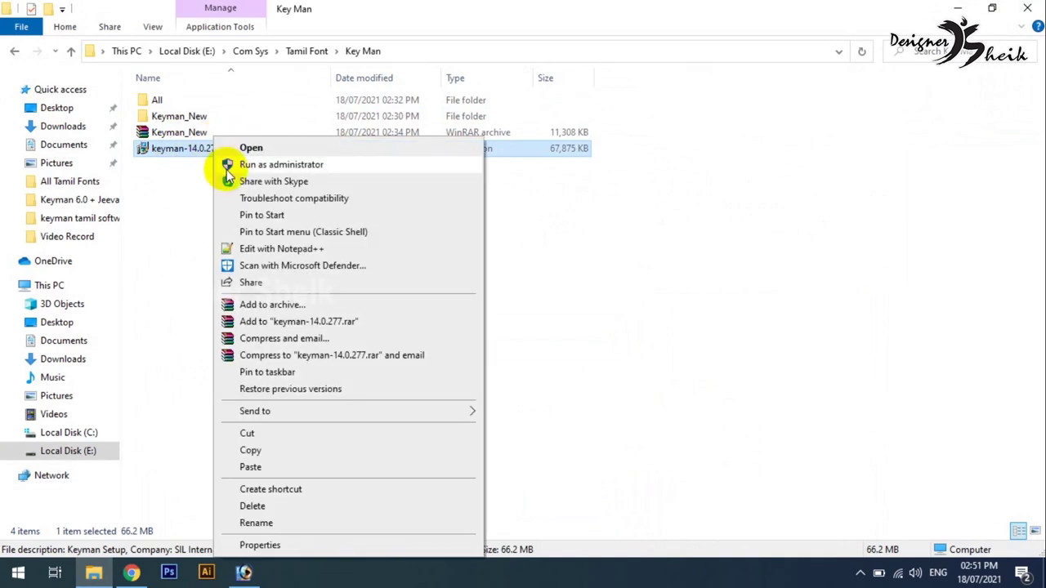
pyautogui.click(277, 166)
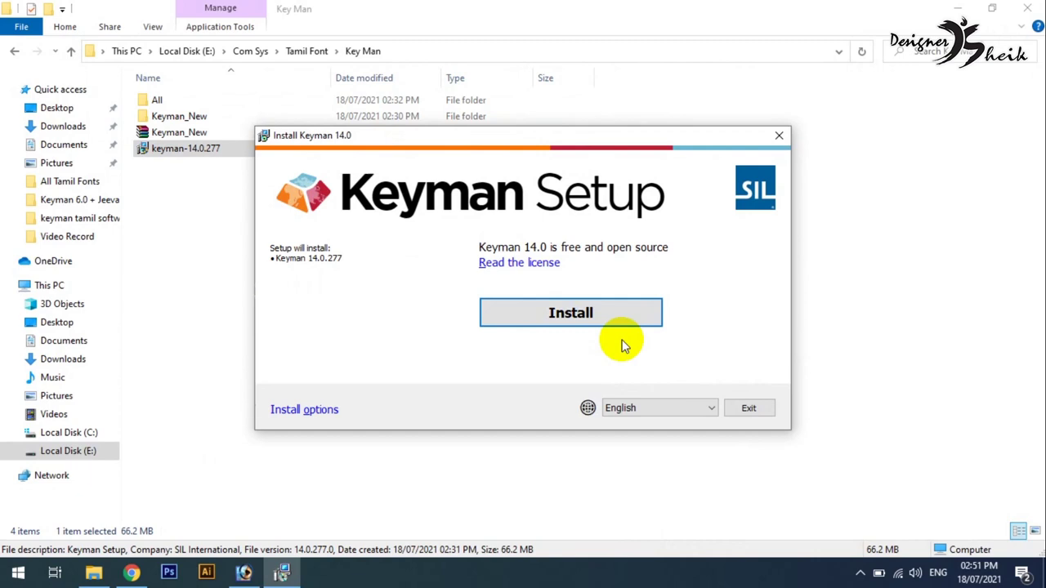
pyautogui.click(618, 318)
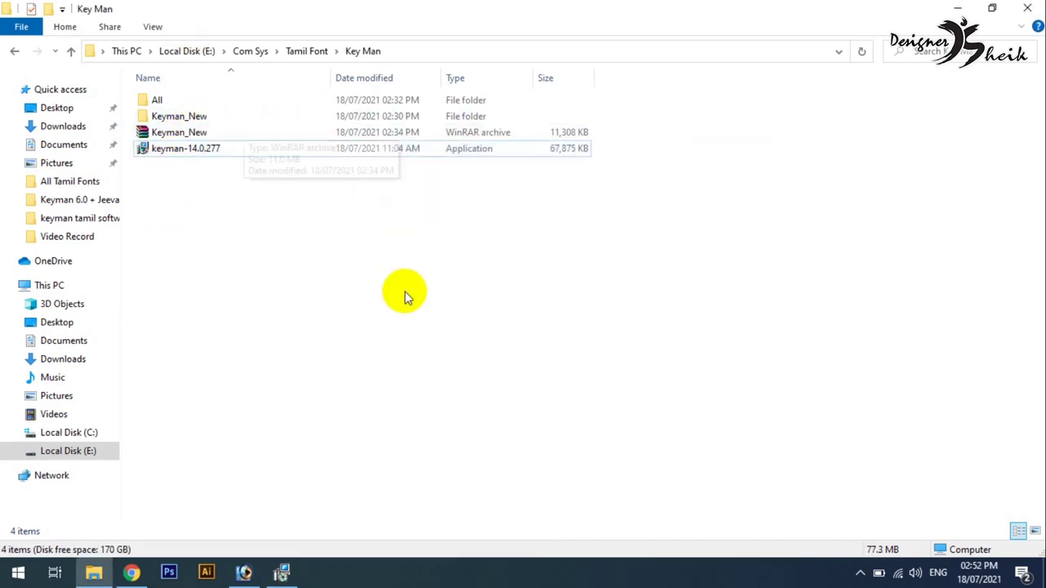
# - Extract the Keyman_New archive here and open the resulting Keyman_New folder
pyautogui.click(166, 136)
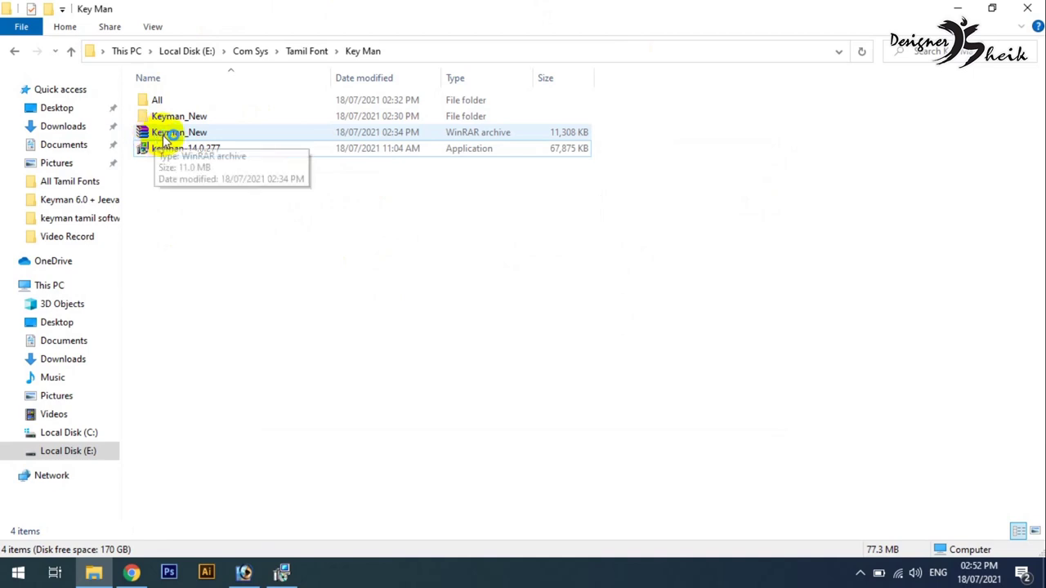
pyautogui.click(179, 133)
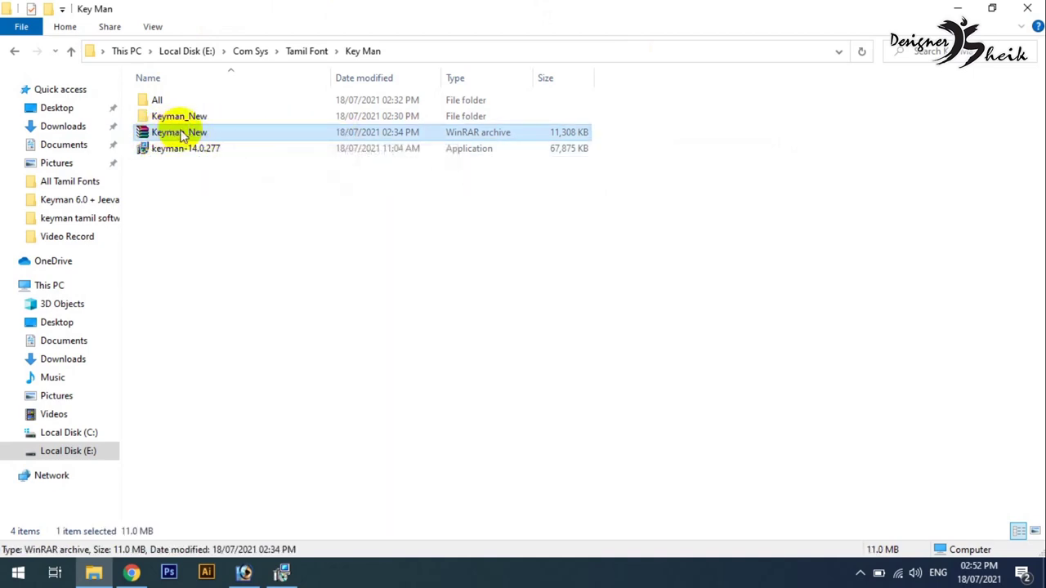
pyautogui.rightClick(273, 131)
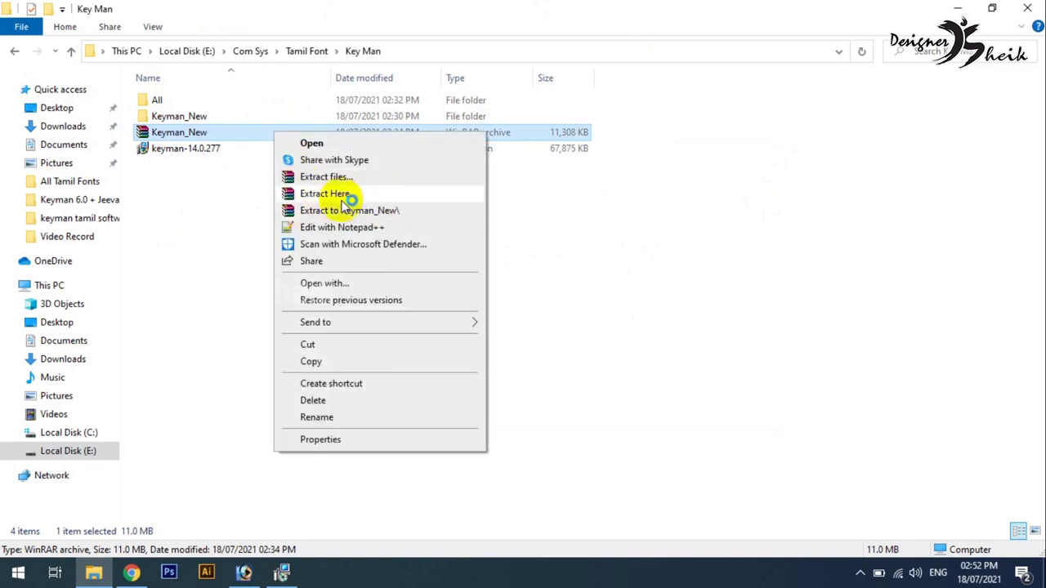
pyautogui.click(199, 209)
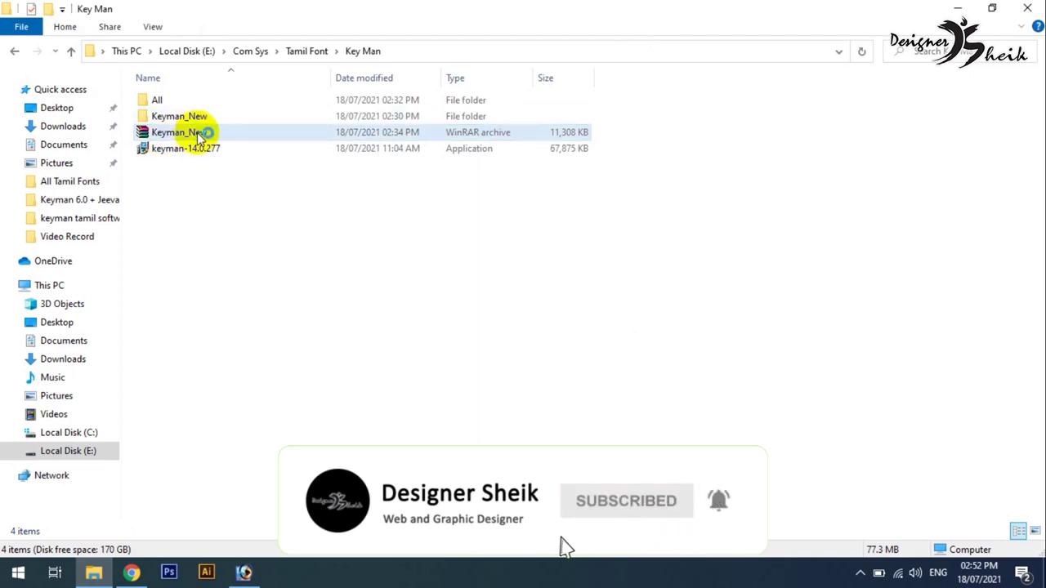
pyautogui.click(203, 119)
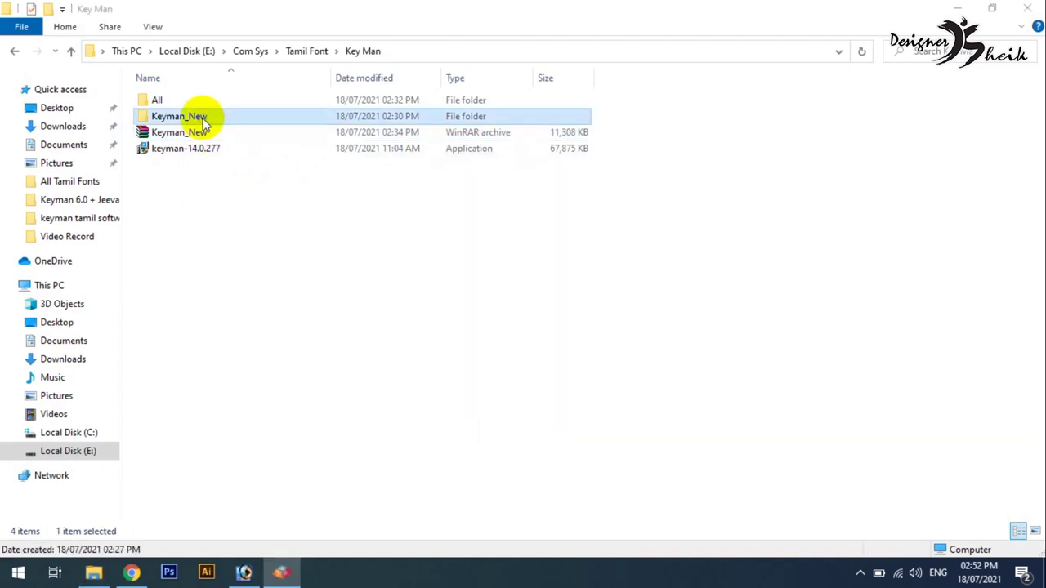
pyautogui.doubleClick(203, 118)
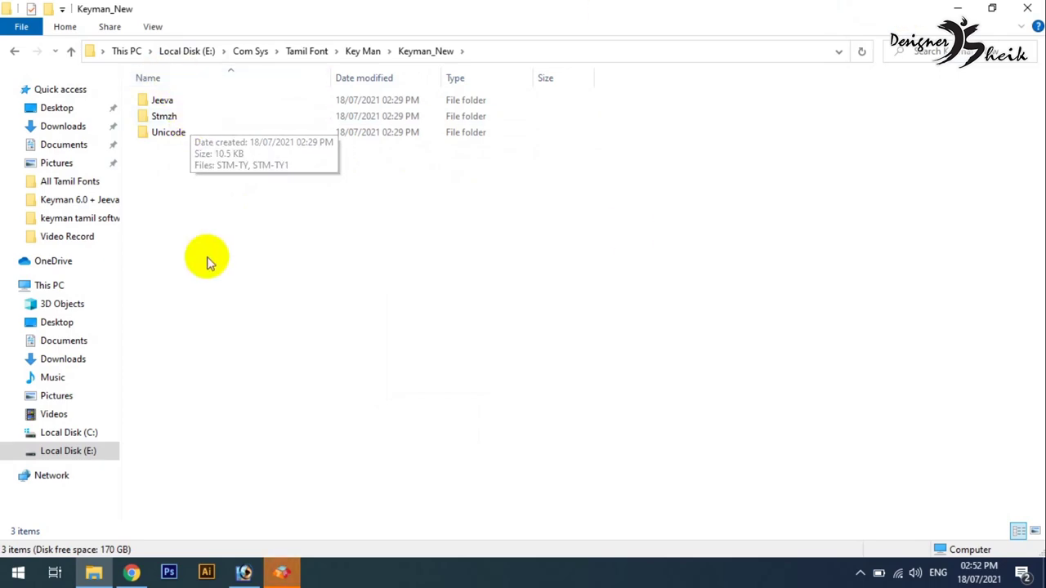
# - Minimize File Explorer and Chrome, then open Configuration from the Keyman splash screen
pyautogui.click(962, 9)
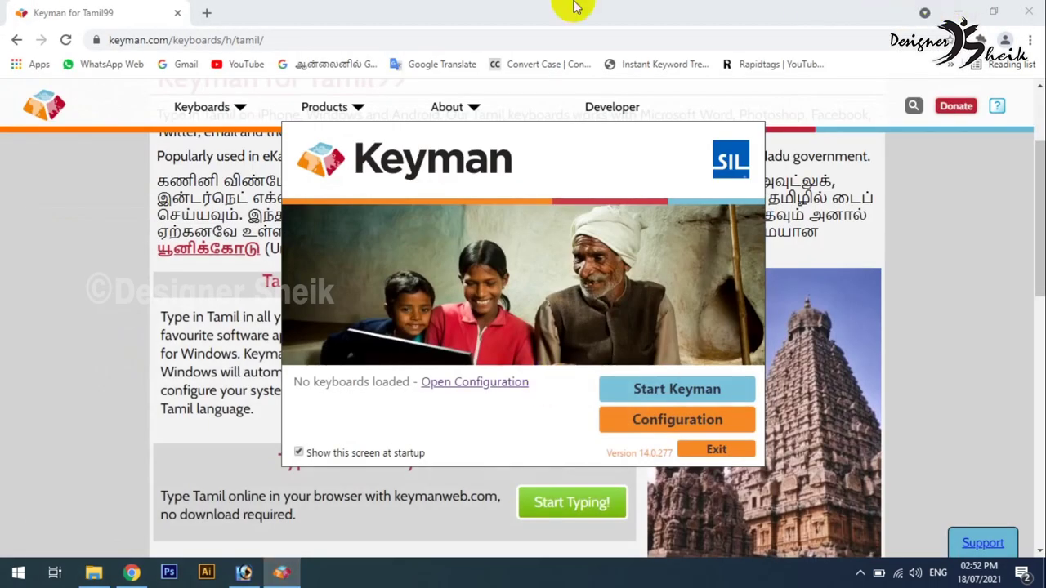
pyautogui.click(959, 11)
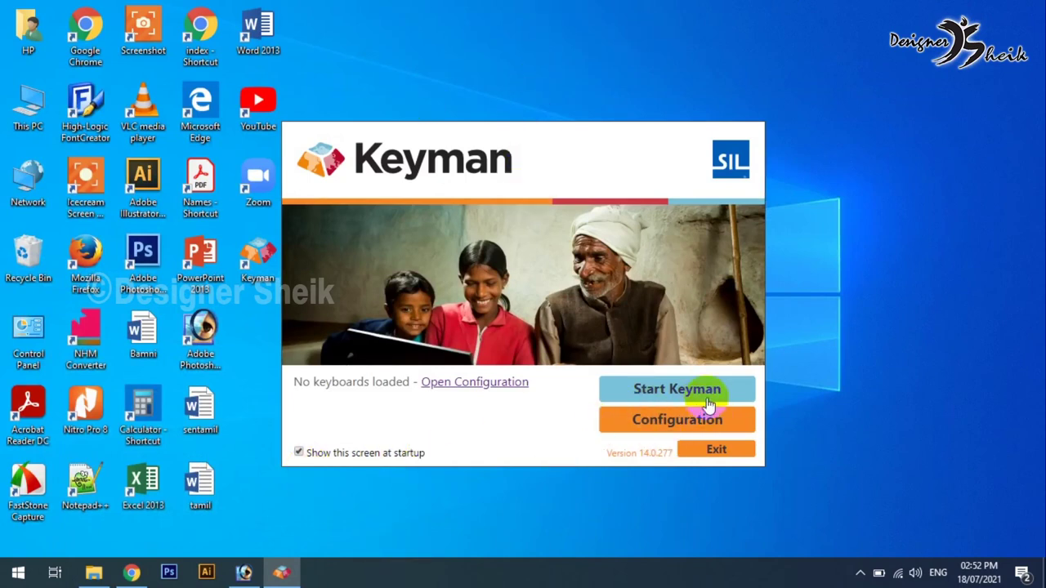
pyautogui.click(671, 421)
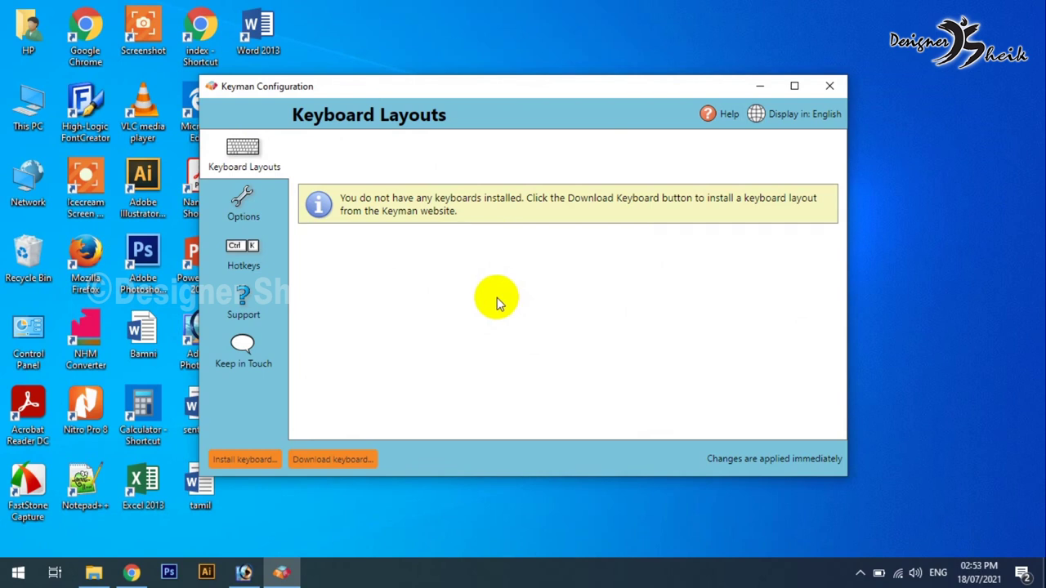
pyautogui.click(354, 461)
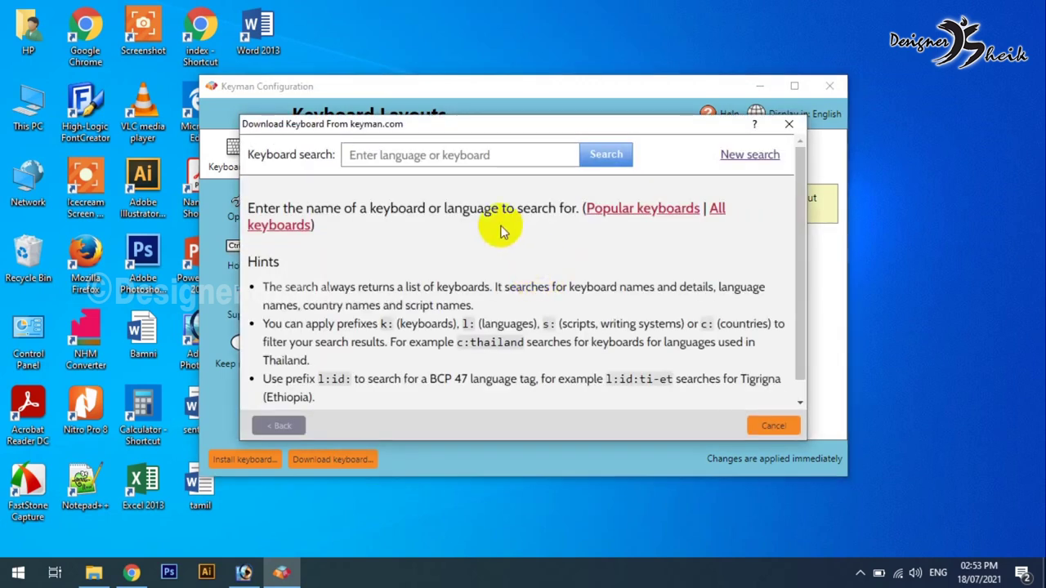
pyautogui.click(418, 154)
pyautogui.write('tamil')
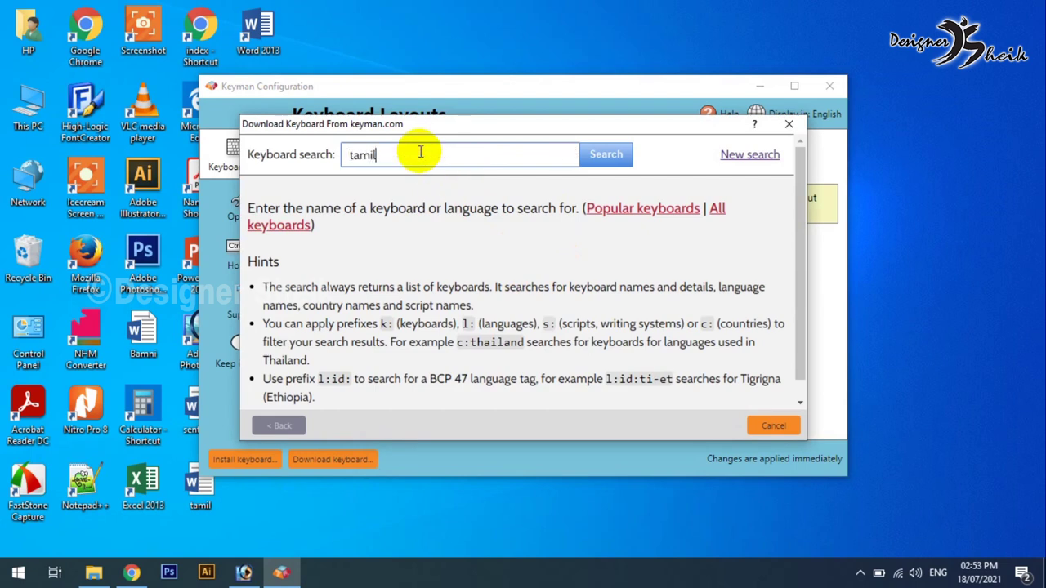
pyautogui.press('Return')
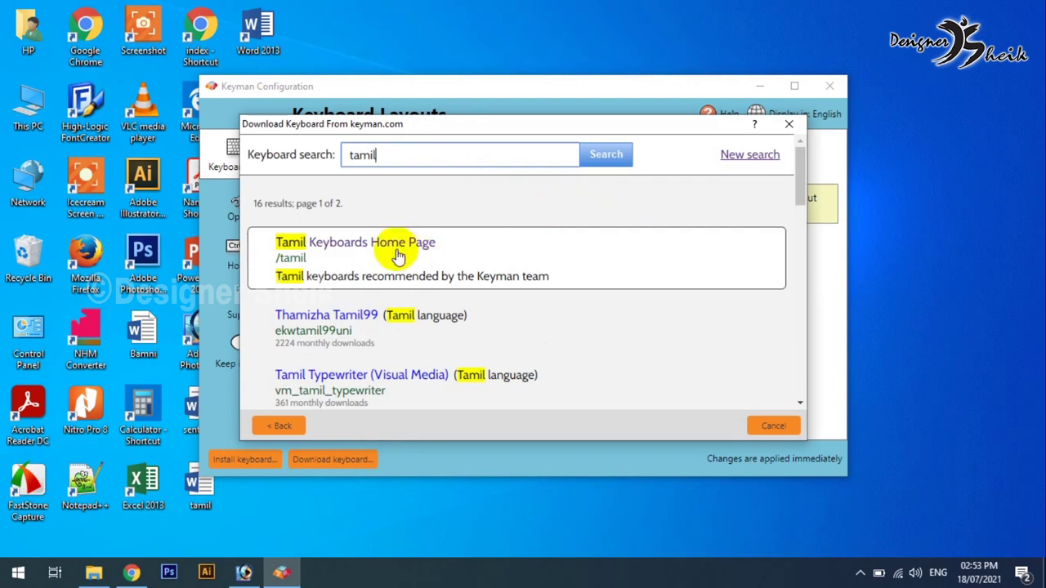
pyautogui.scroll(-3, 391, 262)
pyautogui.scroll(-1, 373, 269)
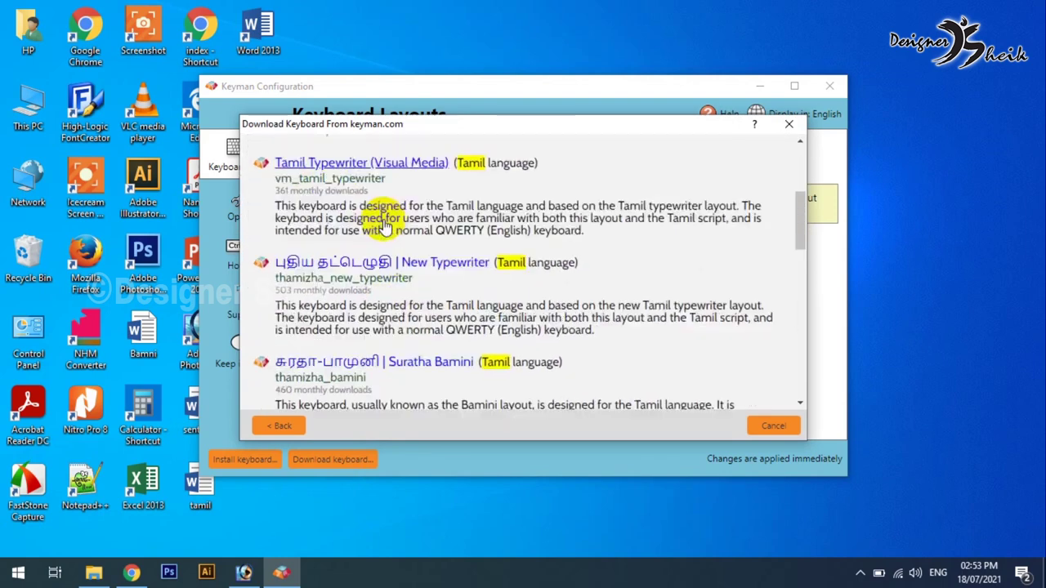
pyautogui.scroll(-2, 297, 221)
pyautogui.scroll(-1, 365, 233)
pyautogui.scroll(-1, 327, 245)
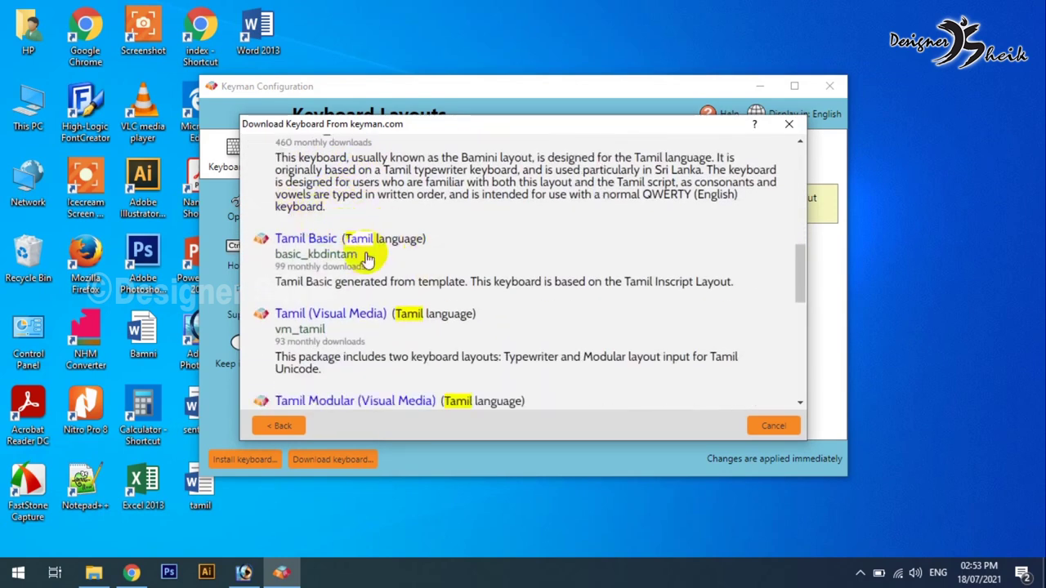
pyautogui.scroll(-1, 368, 266)
pyautogui.scroll(-1, 365, 270)
pyautogui.scroll(-3, 365, 271)
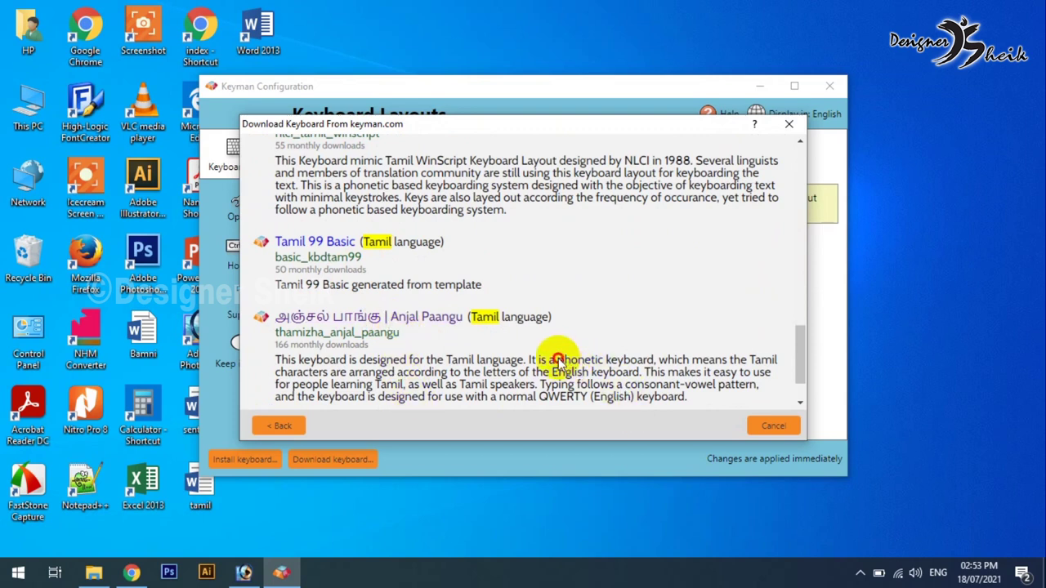
pyautogui.moveTo(558, 360)
pyautogui.mouseDown()
pyautogui.moveTo(646, 371)
pyautogui.moveTo(553, 361)
pyautogui.mouseUp()
pyautogui.click(654, 369)
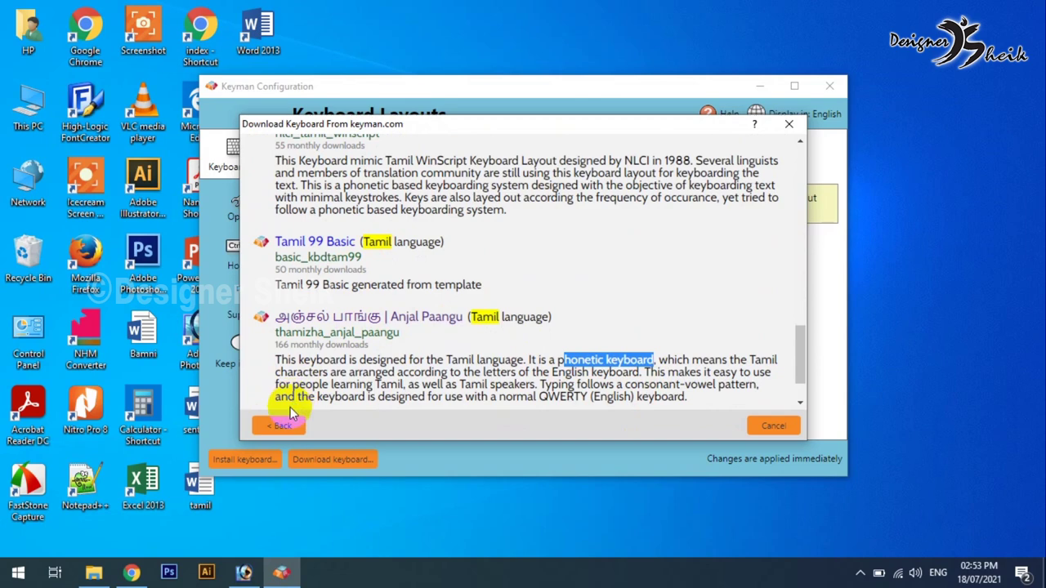
pyautogui.click(772, 425)
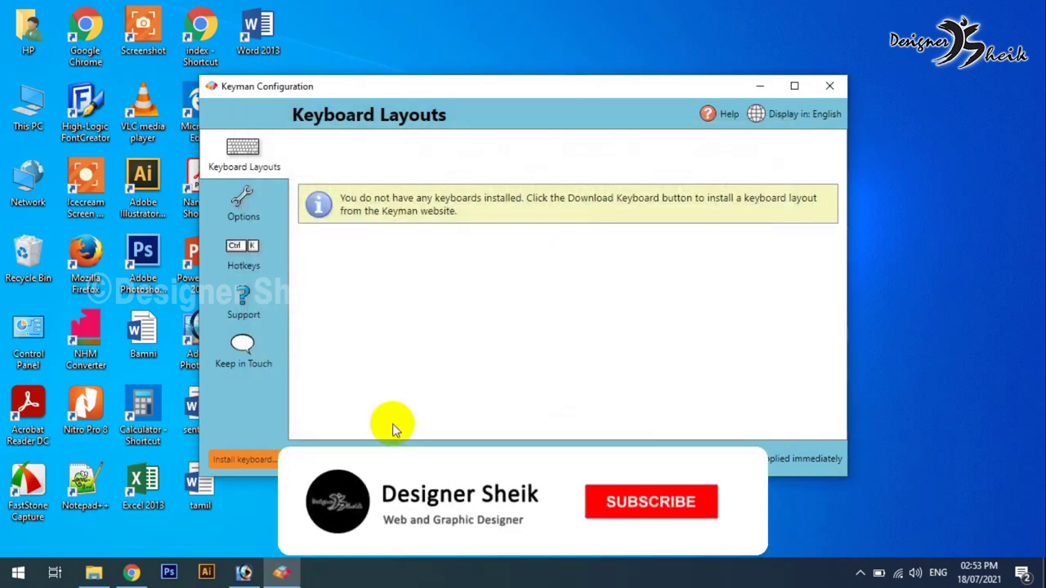
# - Open the Unicode folder in File Explorer, then close Keyman's keyboard file picker
pyautogui.click(91, 574)
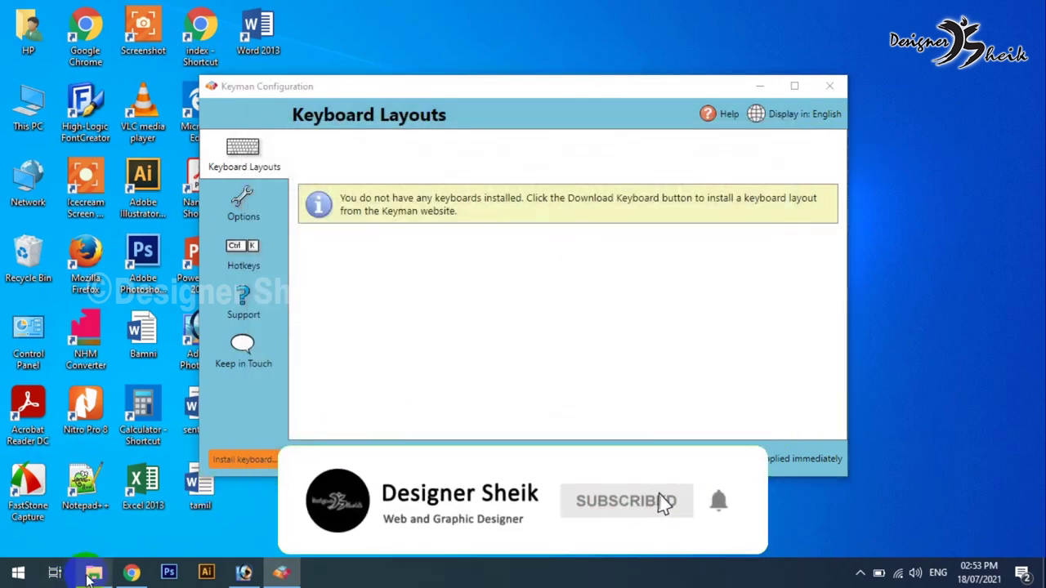
pyautogui.click(170, 135)
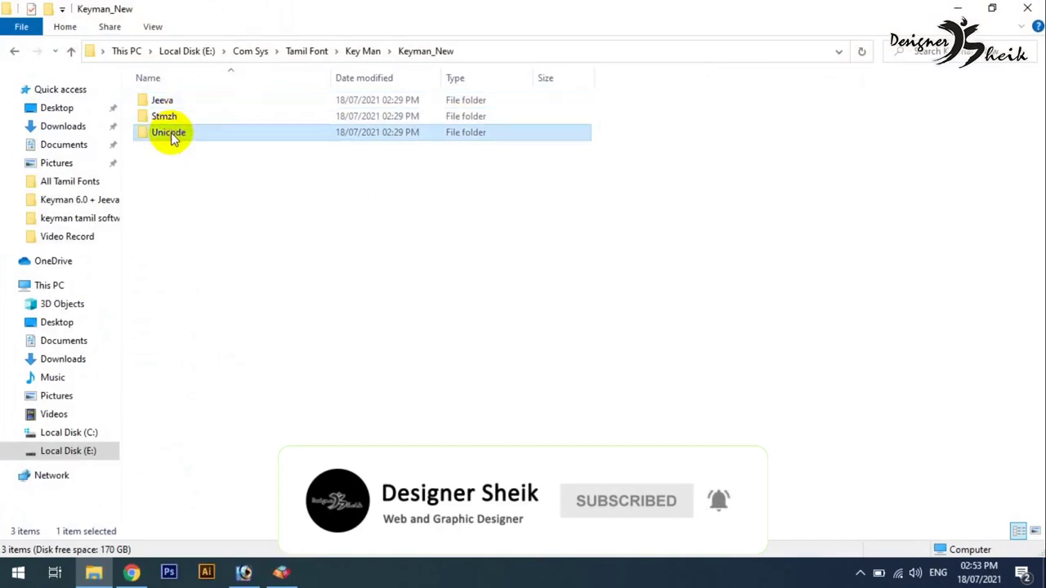
pyautogui.doubleClick(169, 134)
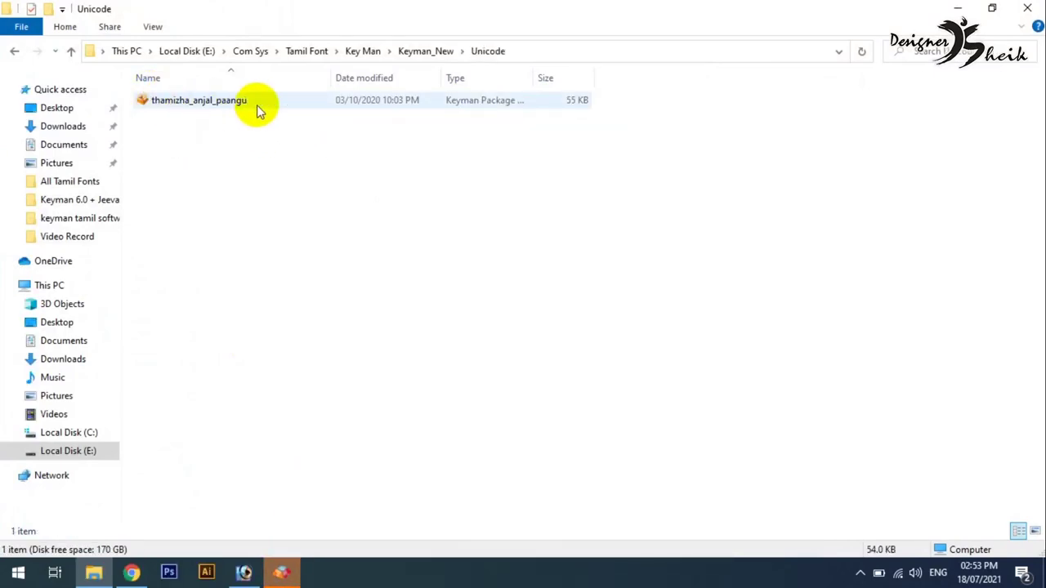
pyautogui.click(277, 574)
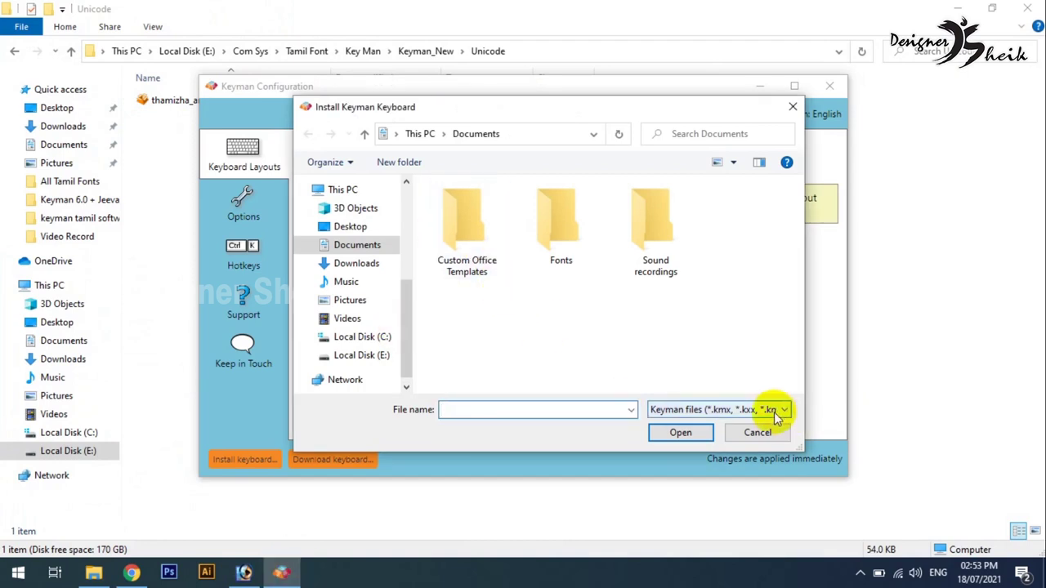
pyautogui.click(760, 432)
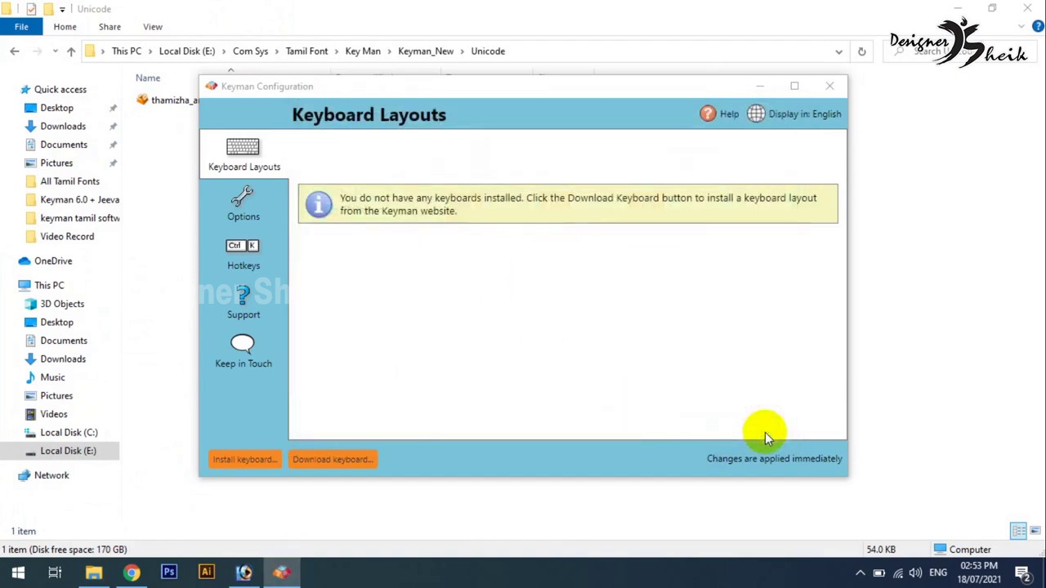
# - Browse to E:\Com Sys\Tamil Font\Key Man\Keyman_New\Unicode and choose thamizha_anjal_paangu
pyautogui.click(236, 463)
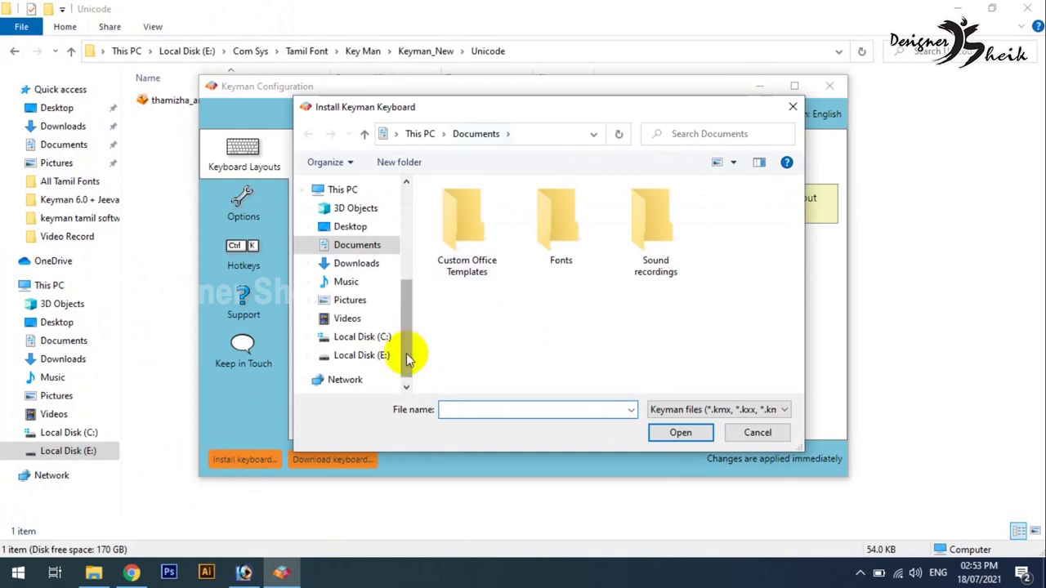
pyautogui.click(383, 361)
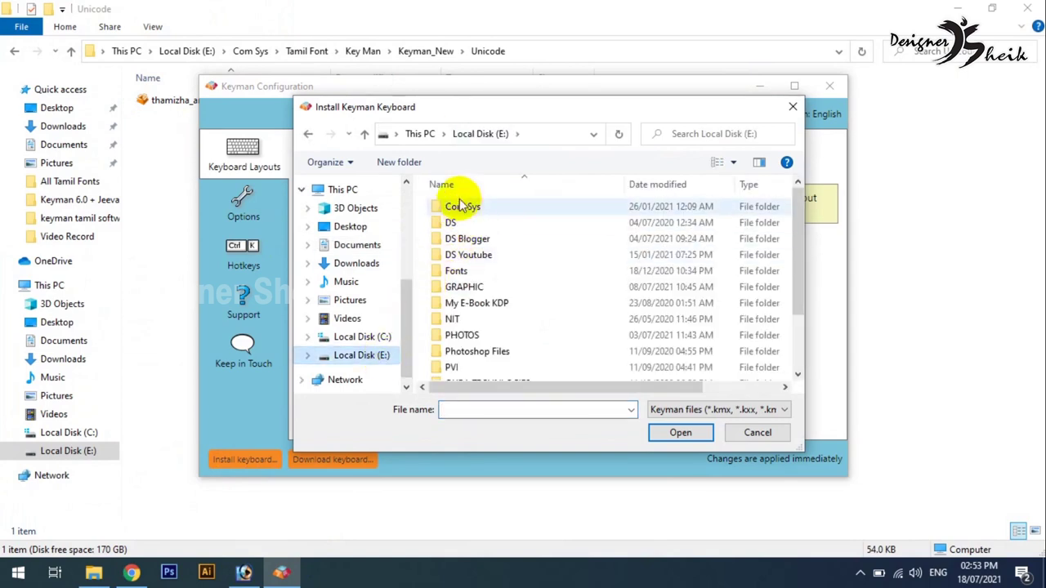
pyautogui.doubleClick(459, 208)
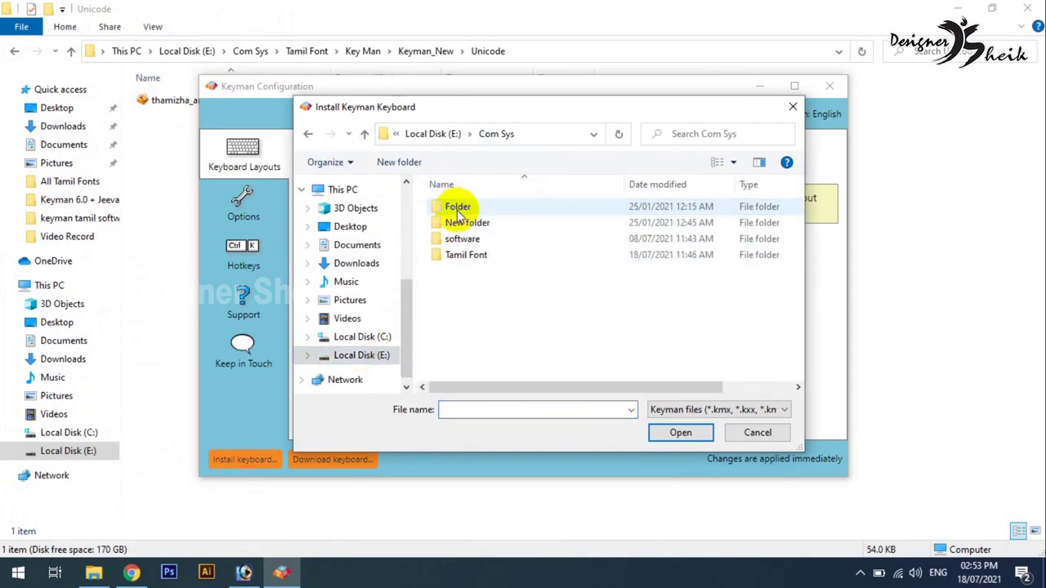
pyautogui.doubleClick(473, 255)
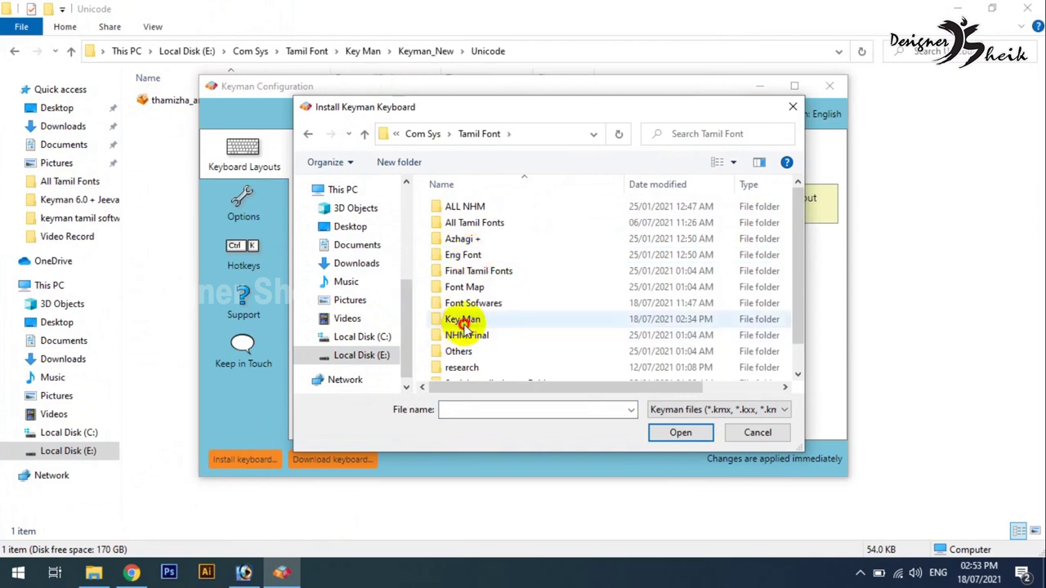
pyautogui.doubleClick(463, 320)
pyautogui.doubleClick(466, 223)
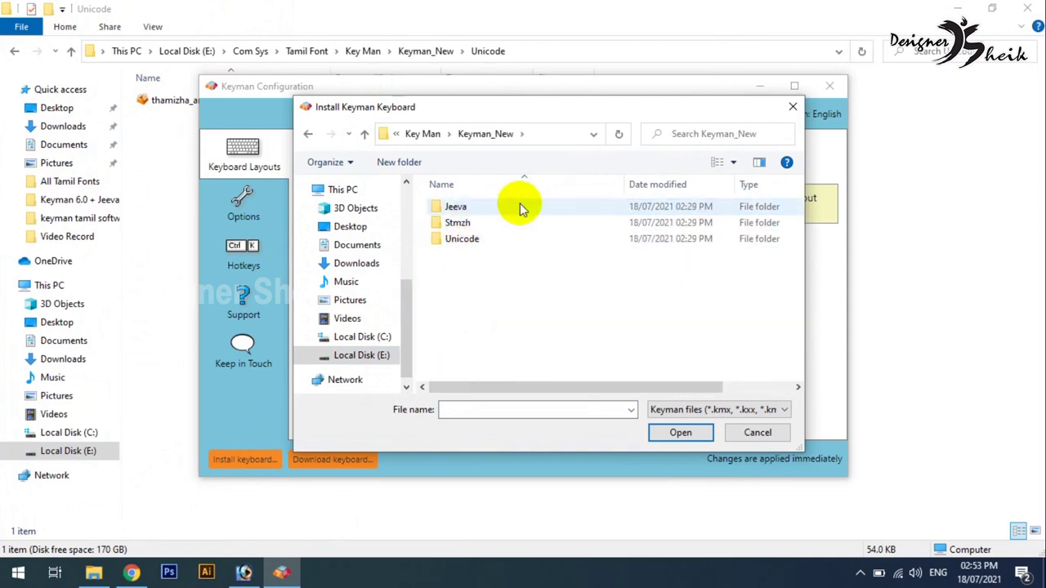
pyautogui.doubleClick(464, 238)
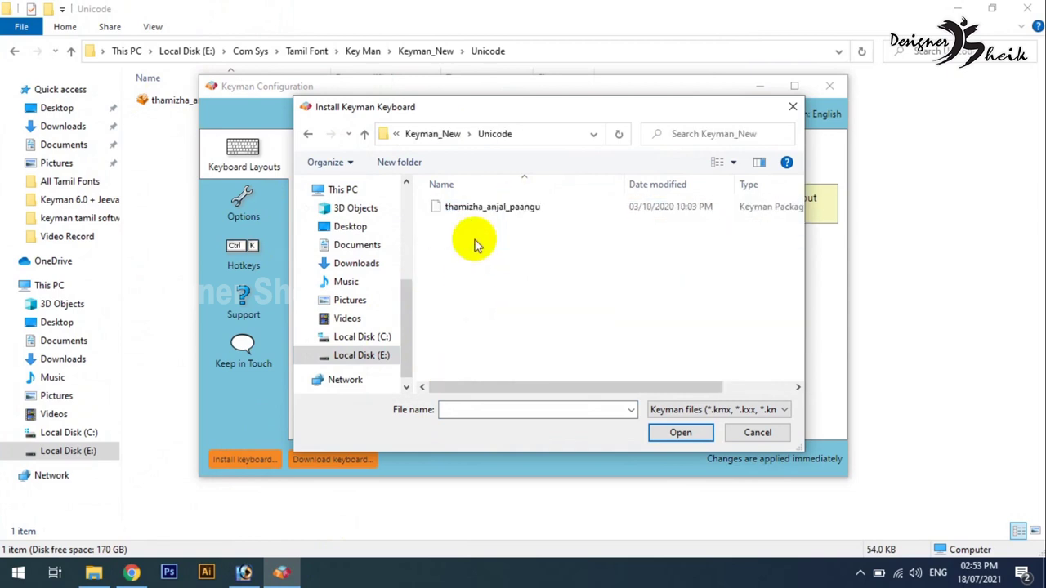
pyautogui.click(458, 208)
# - Install the Anjal Paangu package, view its details, then minimize Keyman Configuration
pyautogui.click(678, 432)
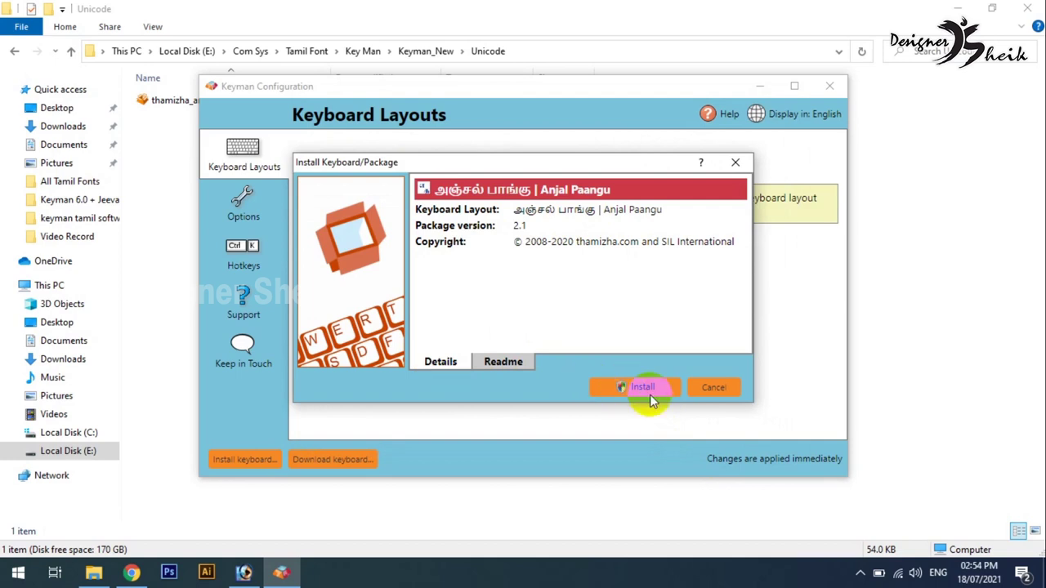
pyautogui.click(650, 392)
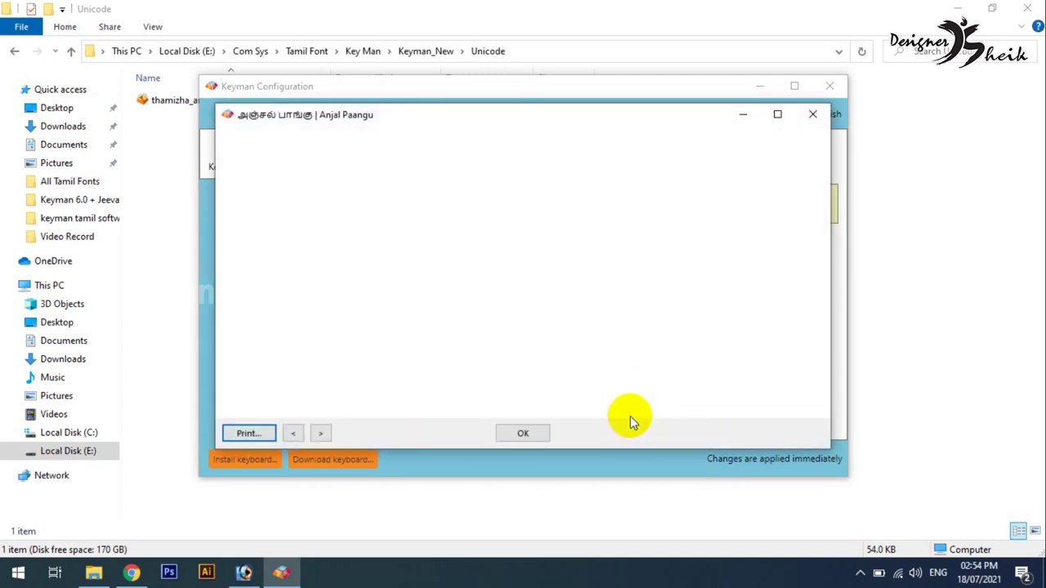
pyautogui.click(522, 433)
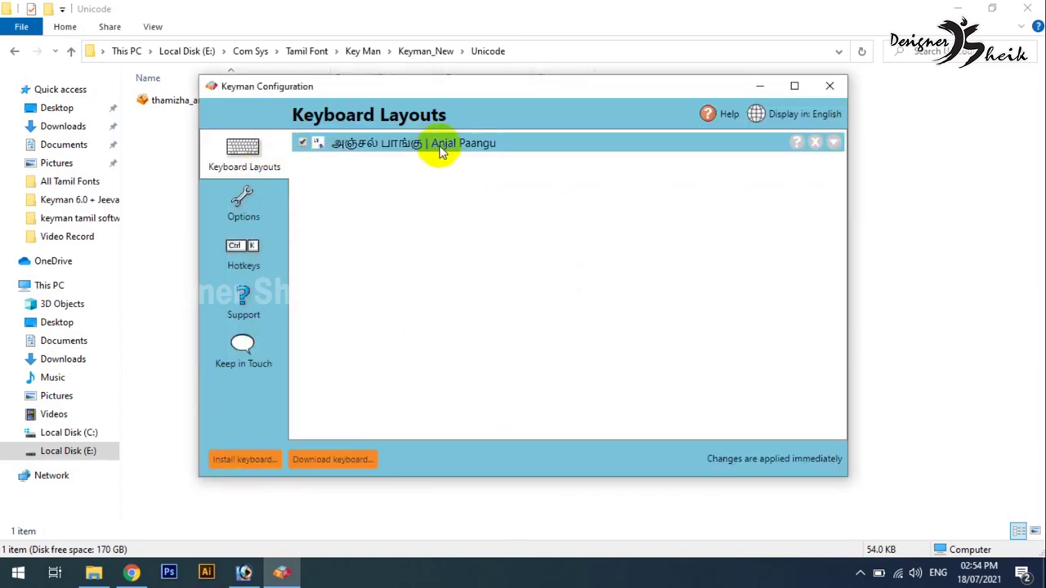
pyautogui.click(441, 147)
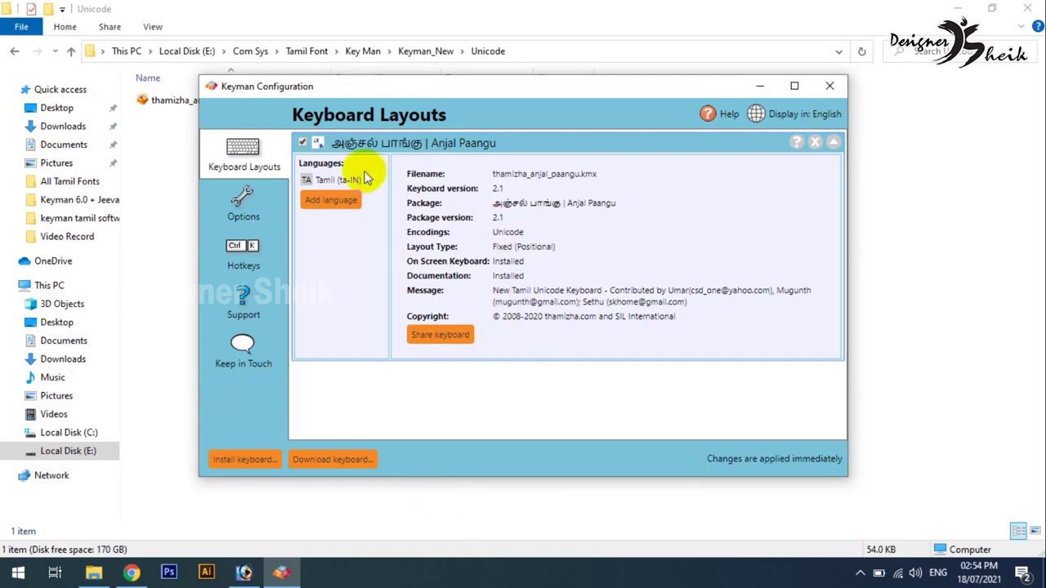
pyautogui.click(759, 85)
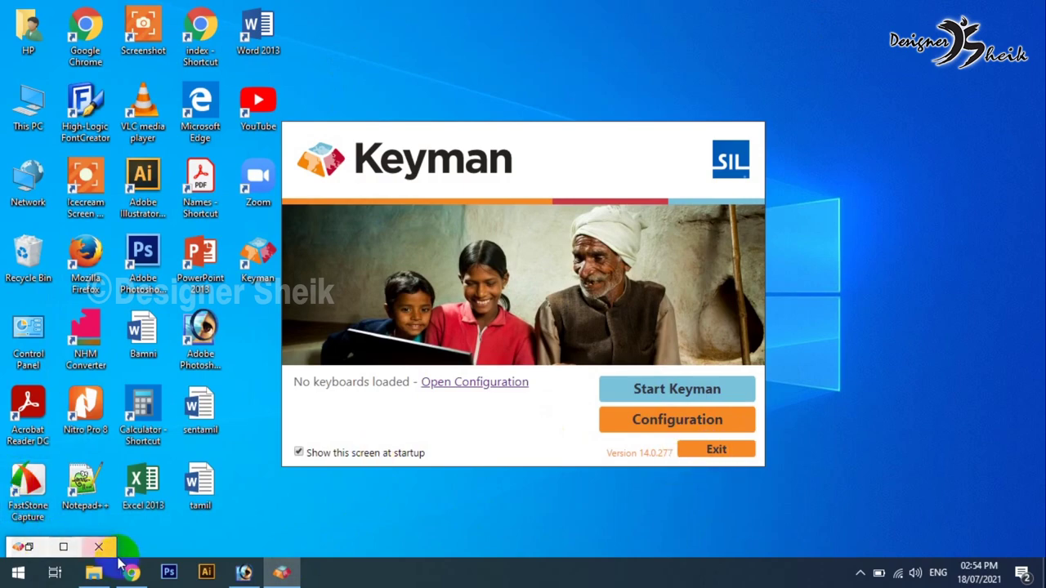
# - Close Keyman Configuration and start Keyman with the Anjal Paangu keyboard
pyautogui.click(65, 547)
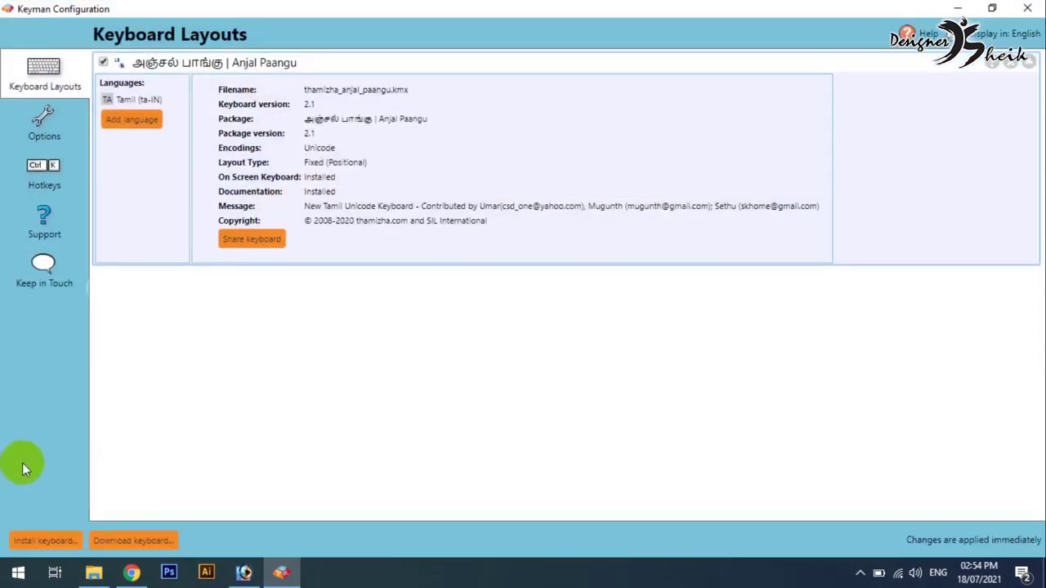
pyautogui.click(1027, 8)
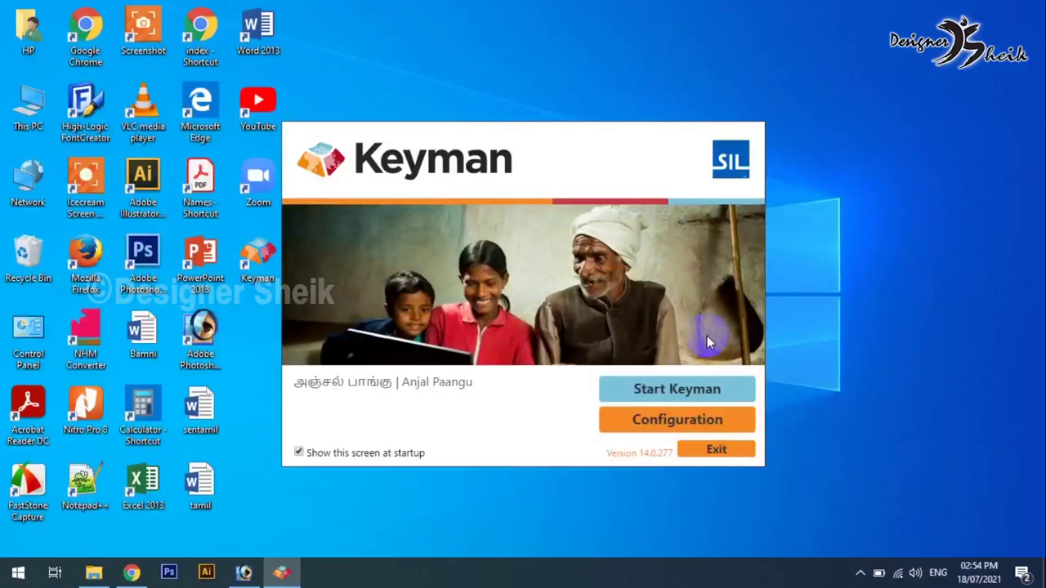
pyautogui.click(683, 390)
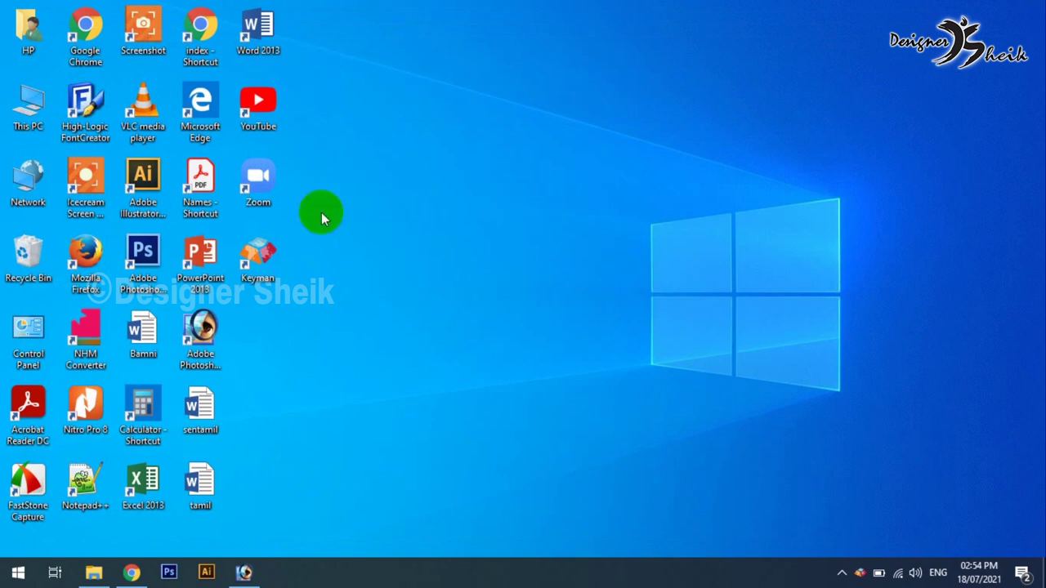
# - Launch Word 2013, then Google அம்மா in a new Chrome tab using Tamil Anjal Paangu
pyautogui.doubleClick(275, 37)
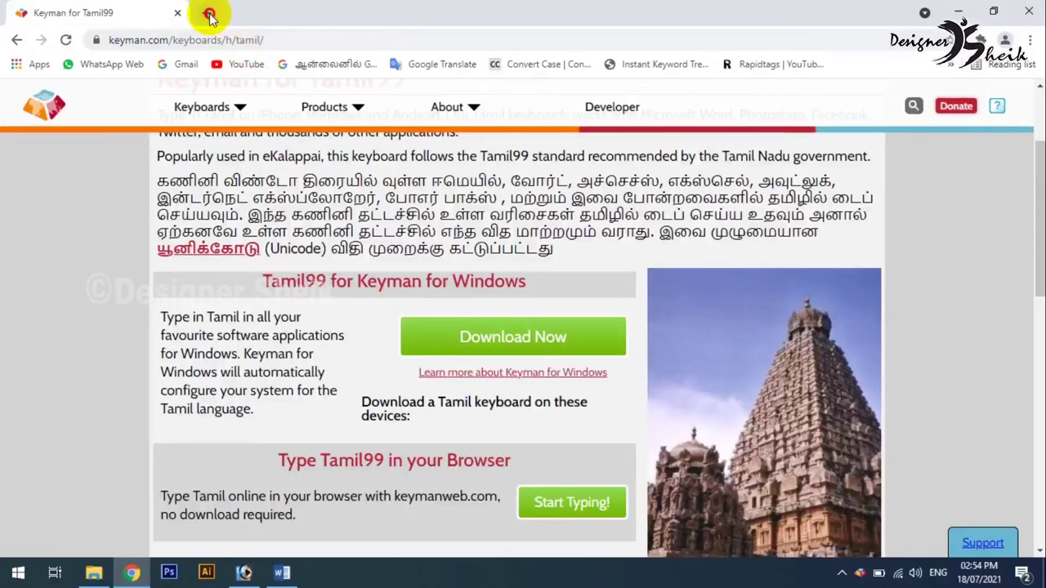
pyautogui.click(207, 13)
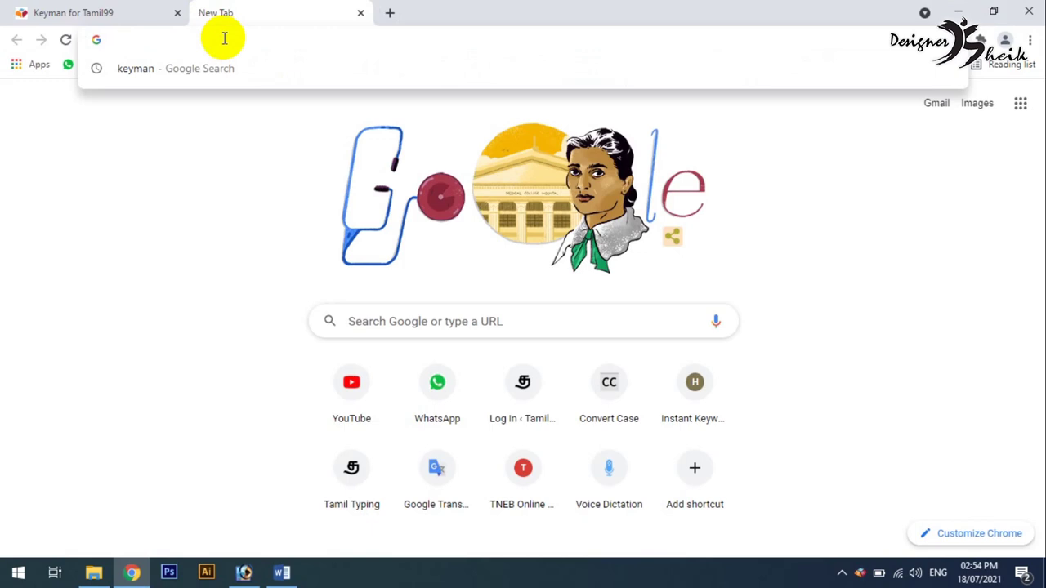
pyautogui.press('super+space')
pyautogui.press('super+space')
pyautogui.press('super+space')
pyautogui.press('super+space')
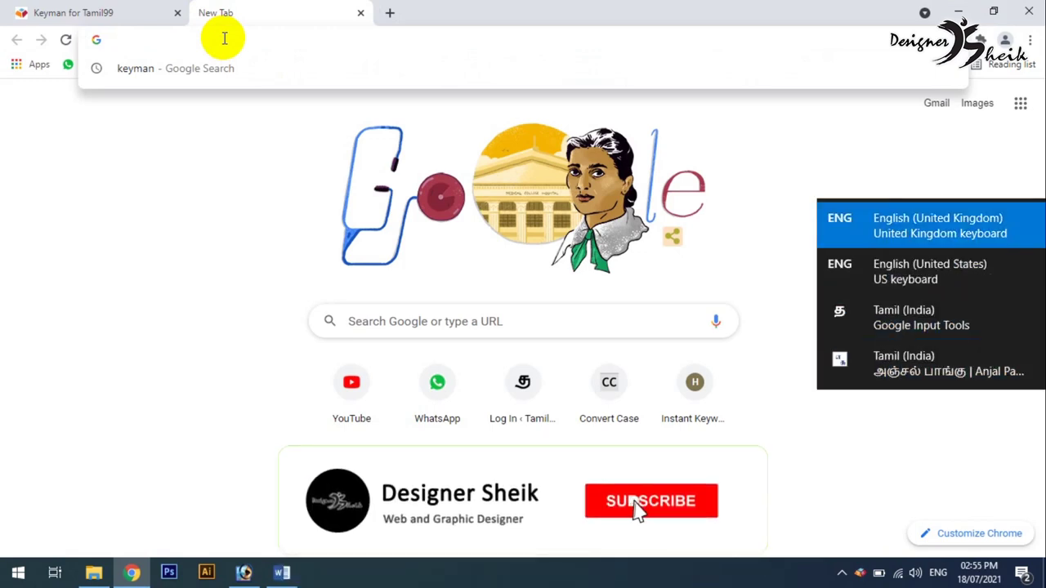
pyautogui.press('super+space')
pyautogui.press('super+space')
pyautogui.press('super+space')
pyautogui.press('super+space')
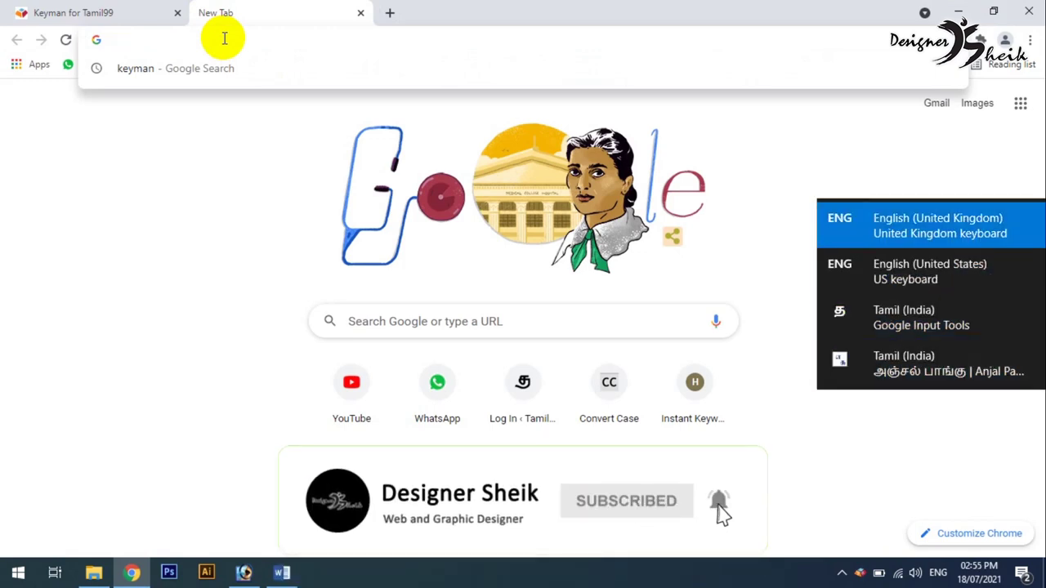
pyautogui.press('super+space')
pyautogui.press('super+space')
pyautogui.press('super+space')
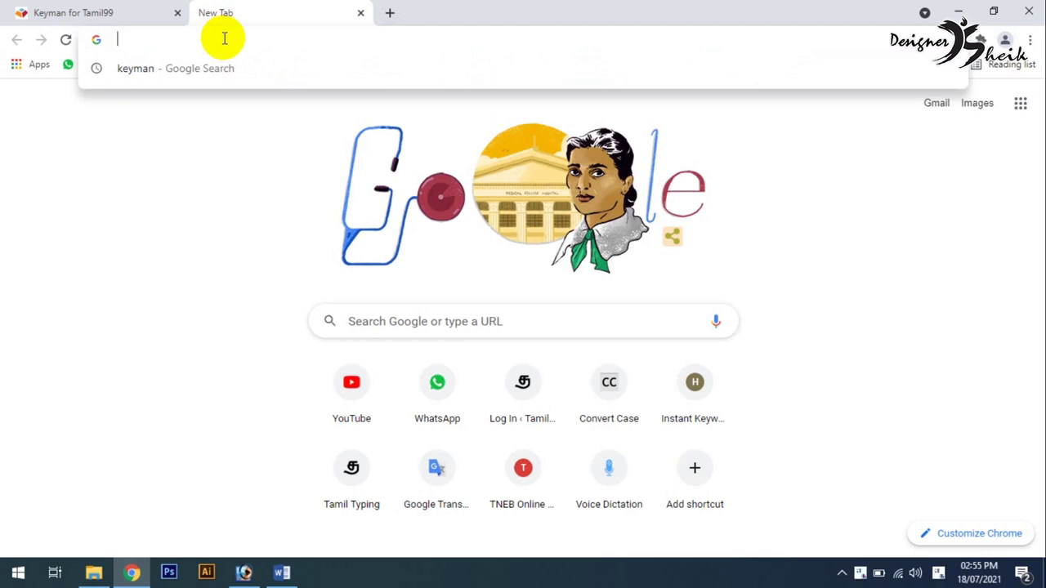
pyautogui.write('அ')
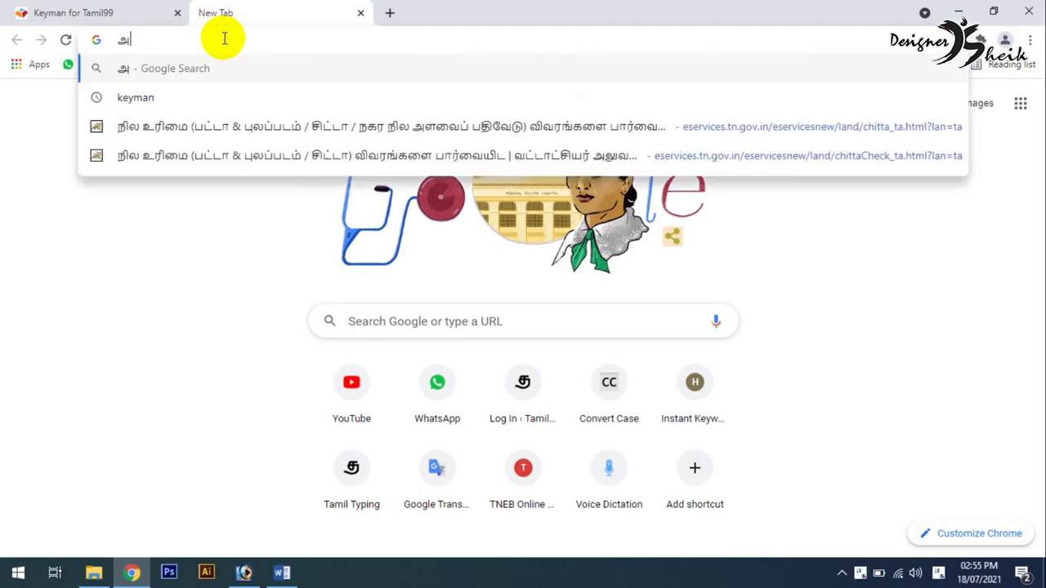
pyautogui.write('ம்மா')
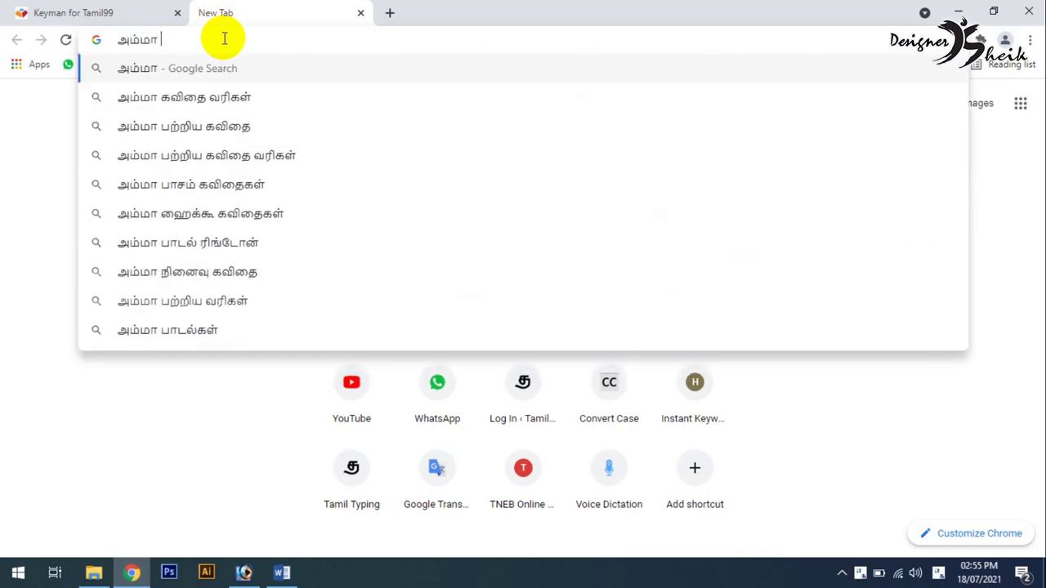
pyautogui.press('Return')
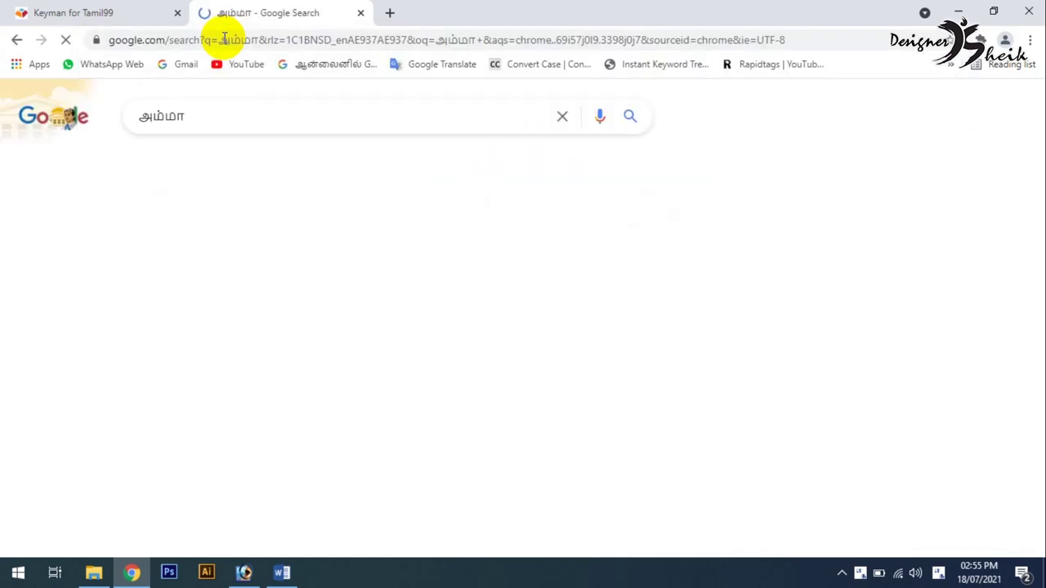
# - Create a blank Word document with the Tamil word அம்மா set to size 36
pyautogui.click(282, 571)
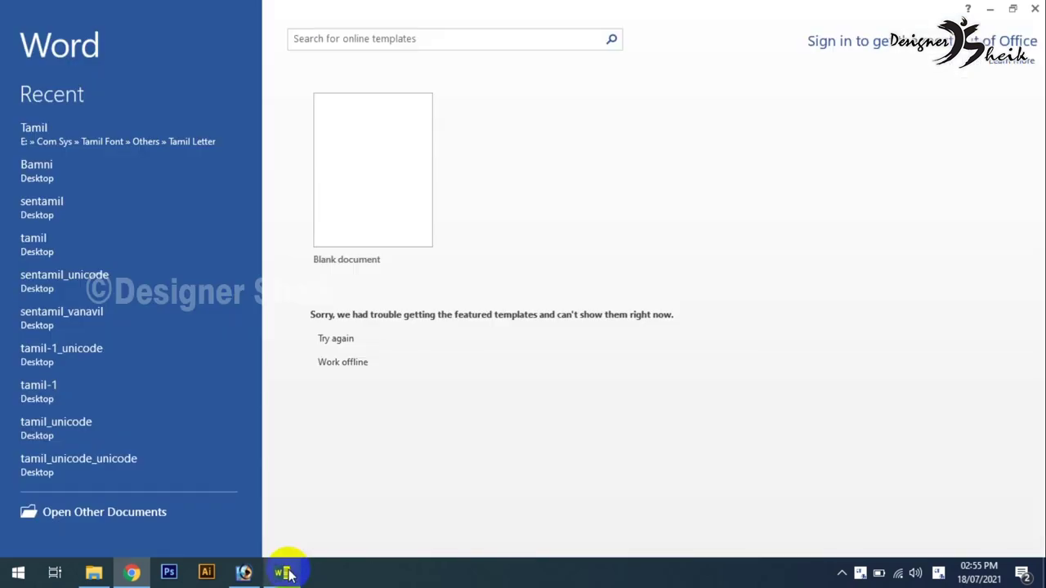
pyautogui.press('Return')
pyautogui.write('அம்மா')
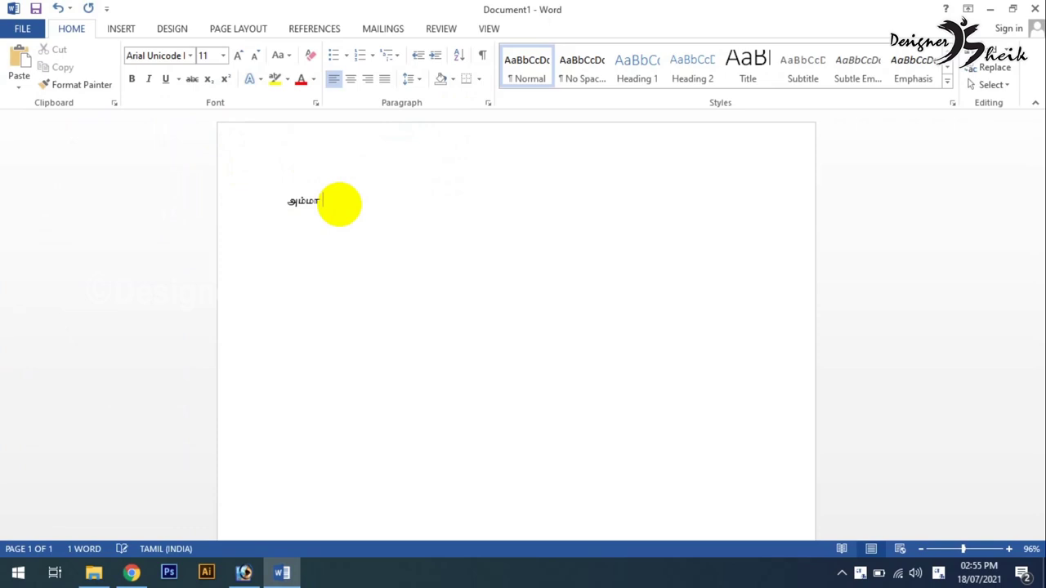
pyautogui.write('ா')
pyautogui.doubleClick(303, 201)
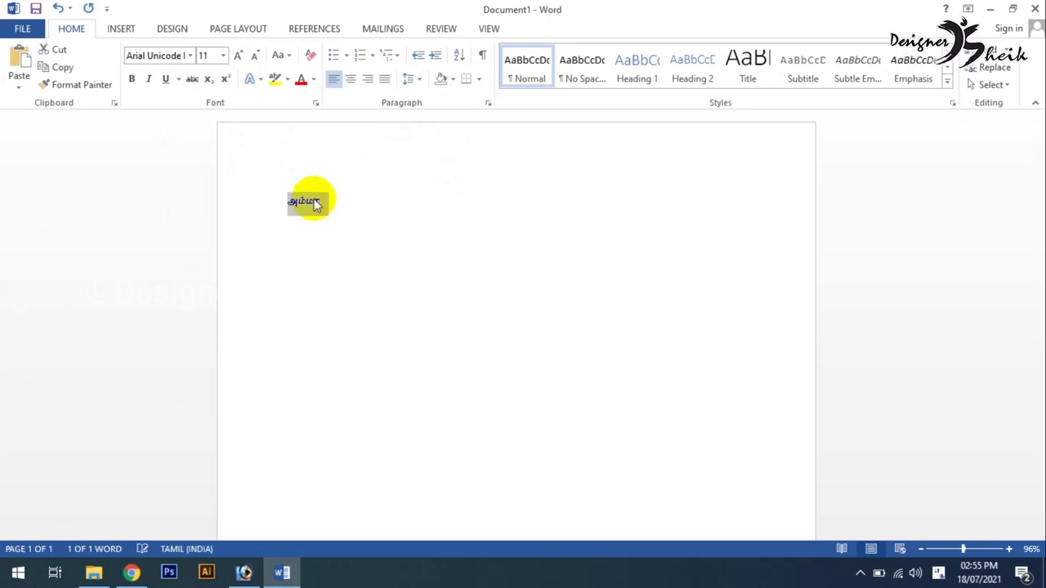
pyautogui.click(222, 56)
pyautogui.click(200, 263)
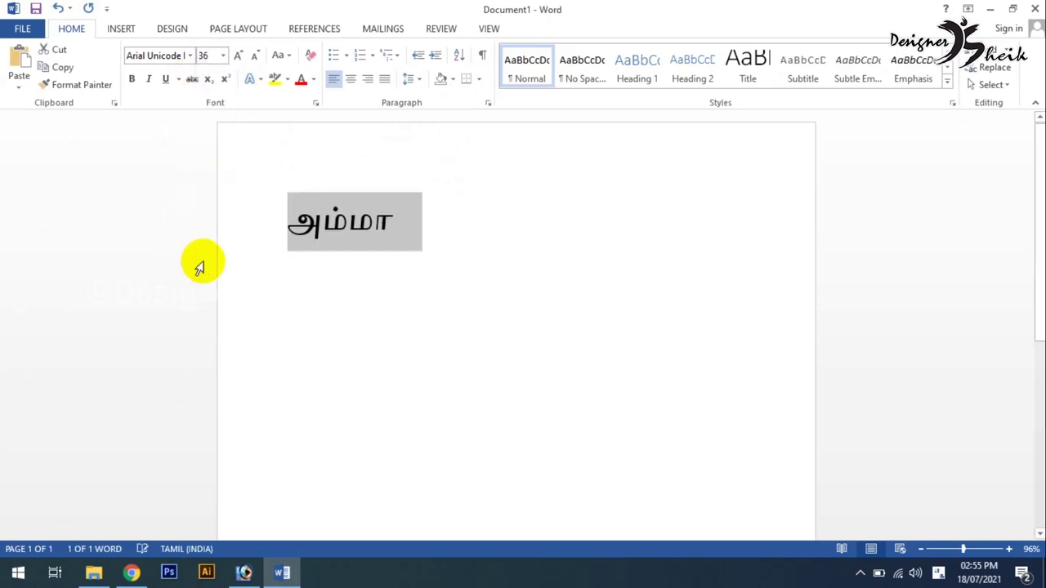
pyautogui.click(401, 219)
# - Reselect அம்மா, then close Word without saving the document
pyautogui.moveTo(401, 224); pyautogui.dragTo(268, 198)
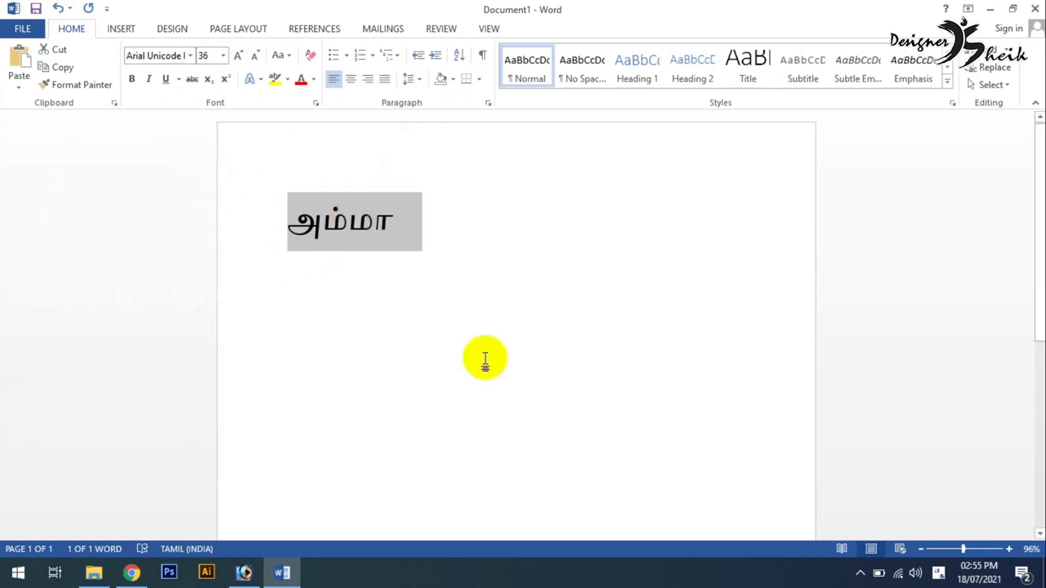
pyautogui.click(349, 220)
pyautogui.moveTo(429, 219); pyautogui.dragTo(298, 202)
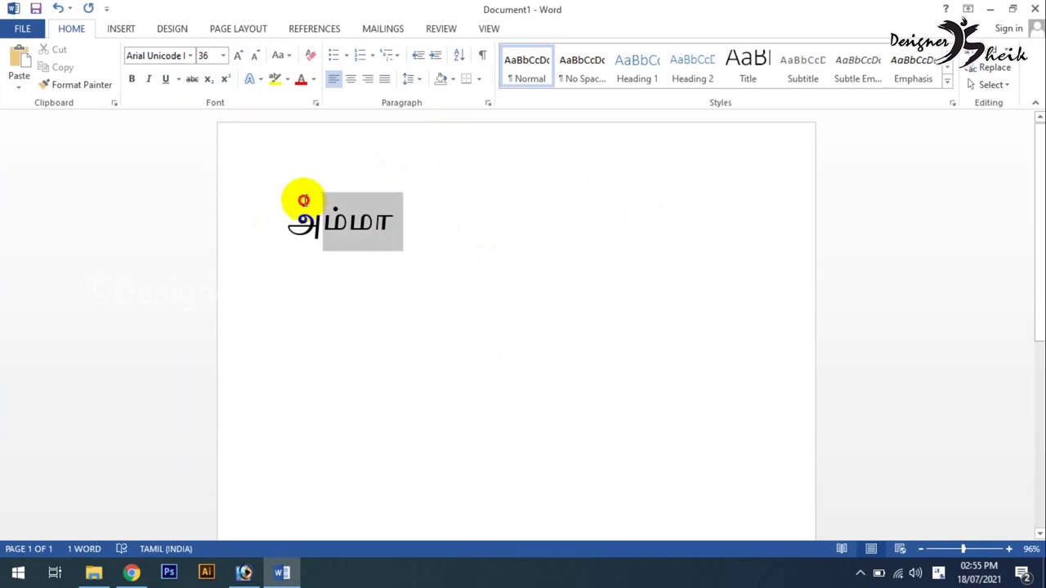
pyautogui.click(1034, 8)
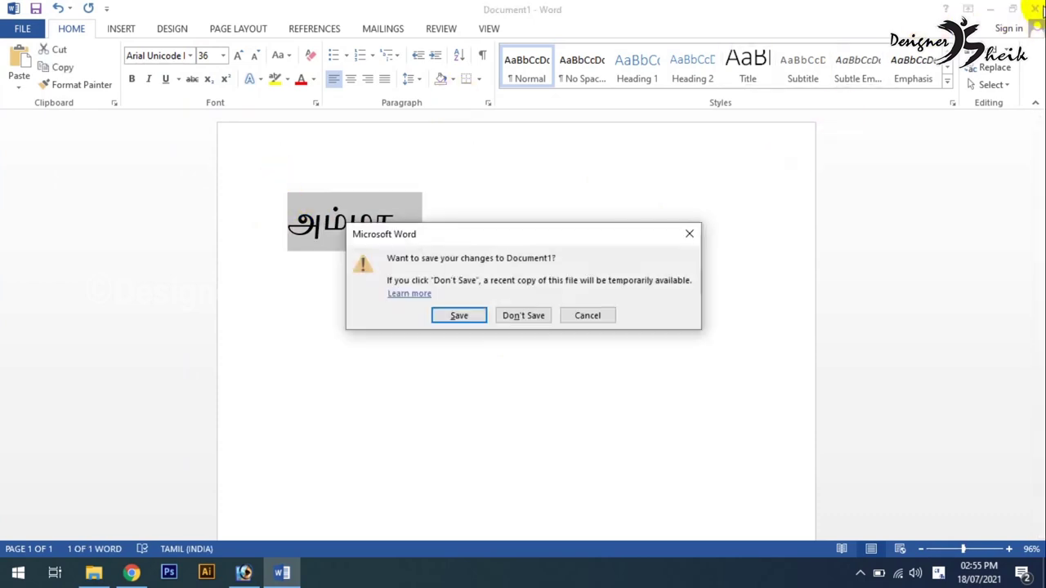
pyautogui.click(529, 314)
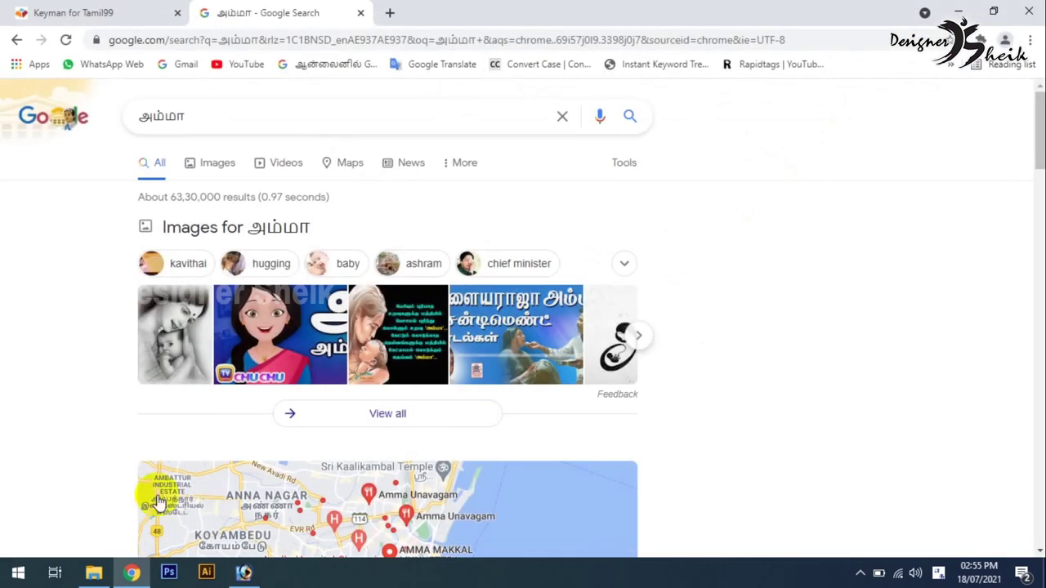
# - Open the tray input language list, then reveal the hidden icons including Keyman
pyautogui.click(939, 576)
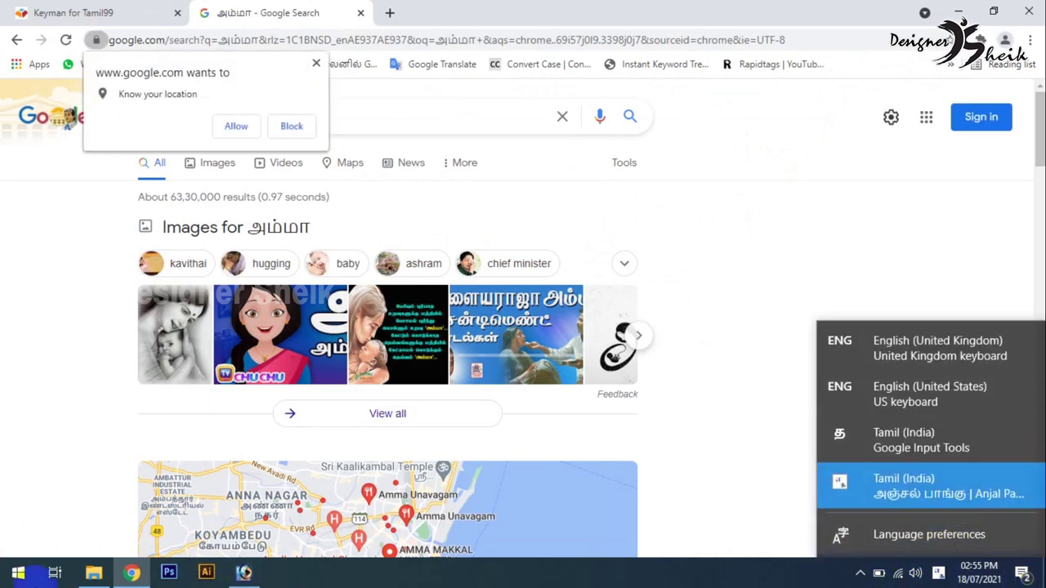
pyautogui.click(864, 575)
pyautogui.click(864, 575)
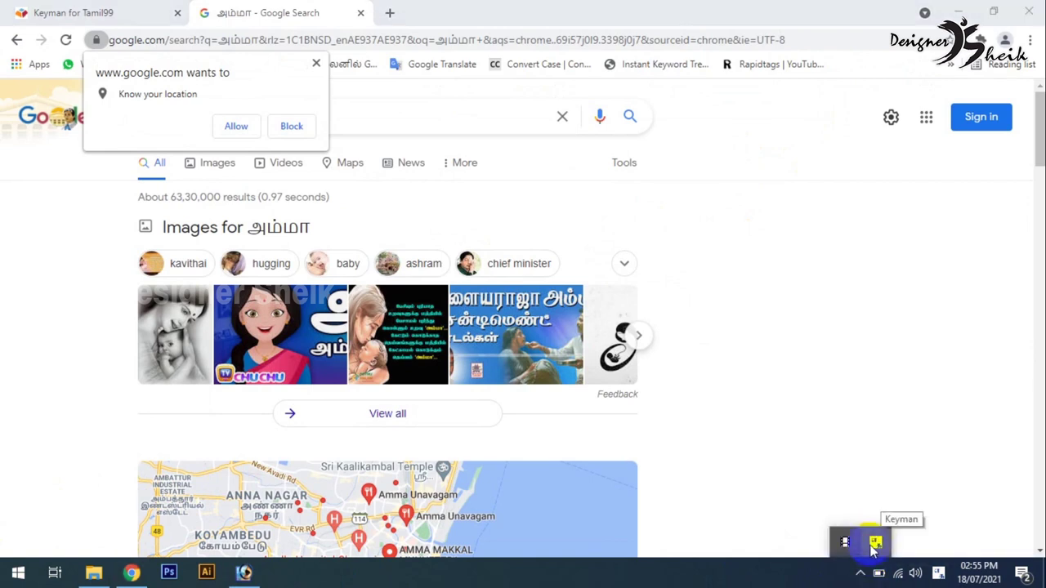
# - Open Keyman Configuration from the tray icon and start Install keyboard on Keyboard Layouts
pyautogui.click(876, 544)
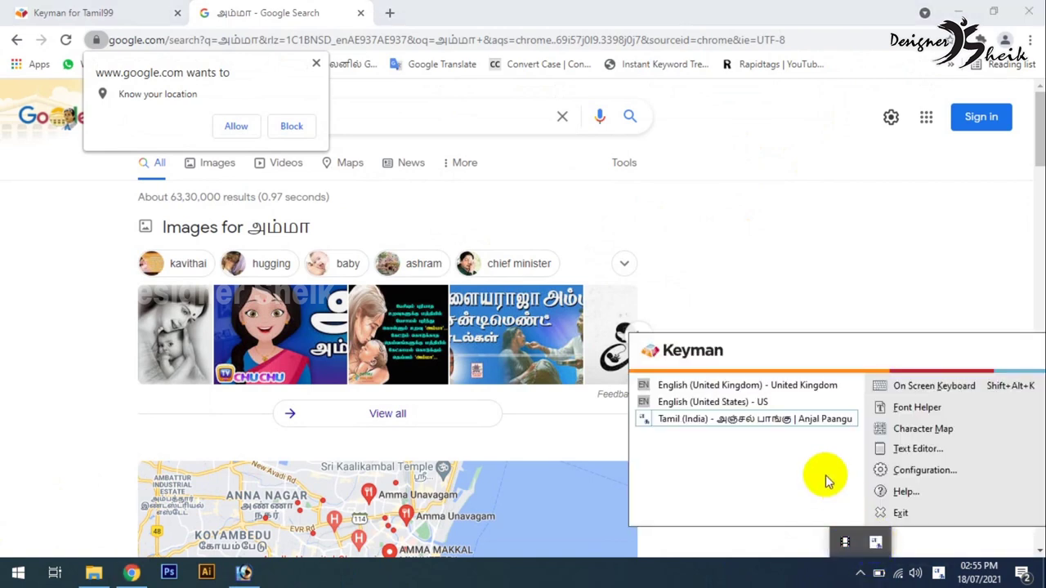
pyautogui.click(854, 576)
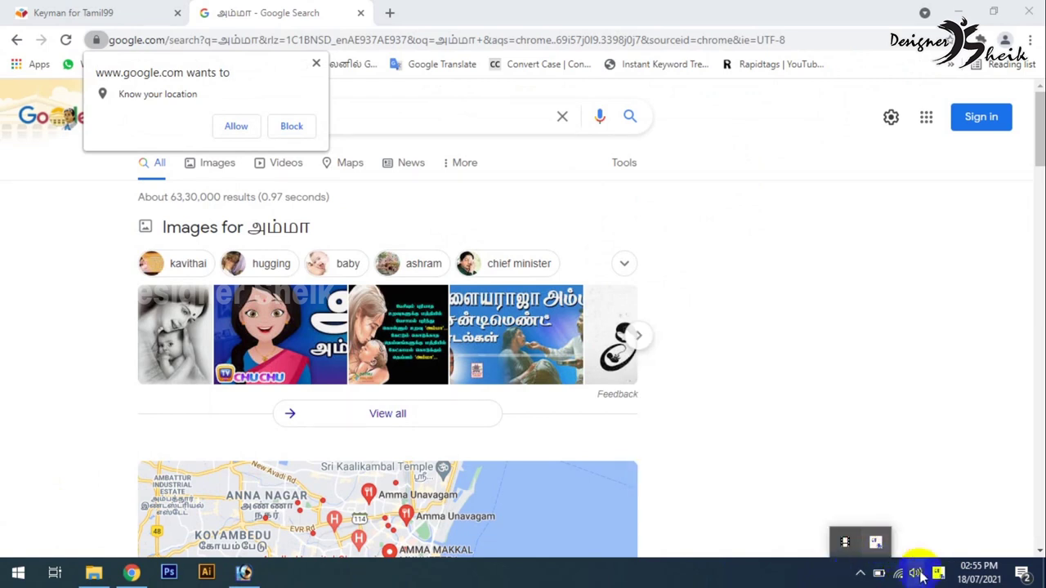
pyautogui.click(876, 544)
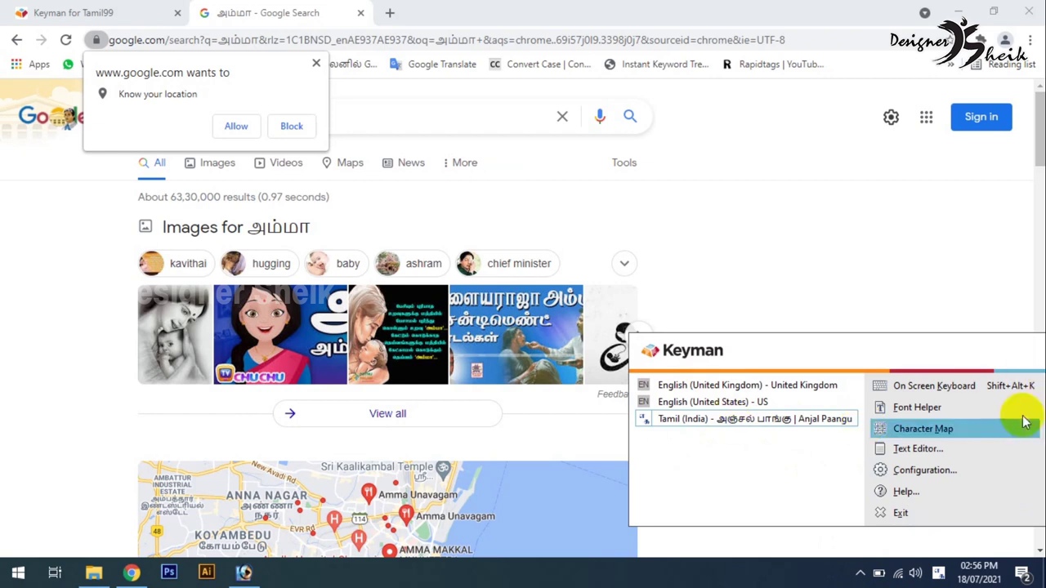
pyautogui.click(954, 471)
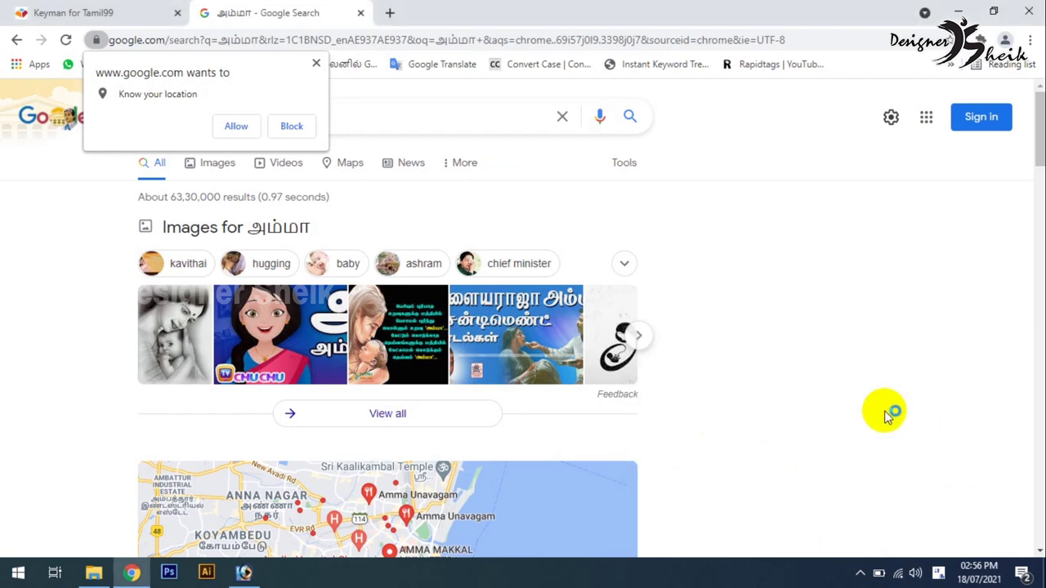
pyautogui.click(957, 11)
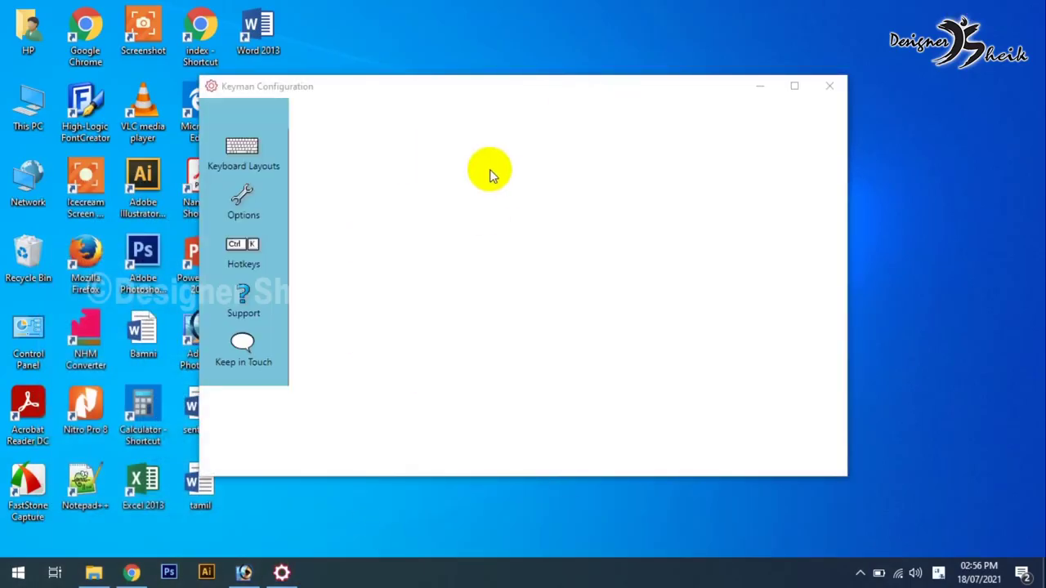
pyautogui.click(189, 491)
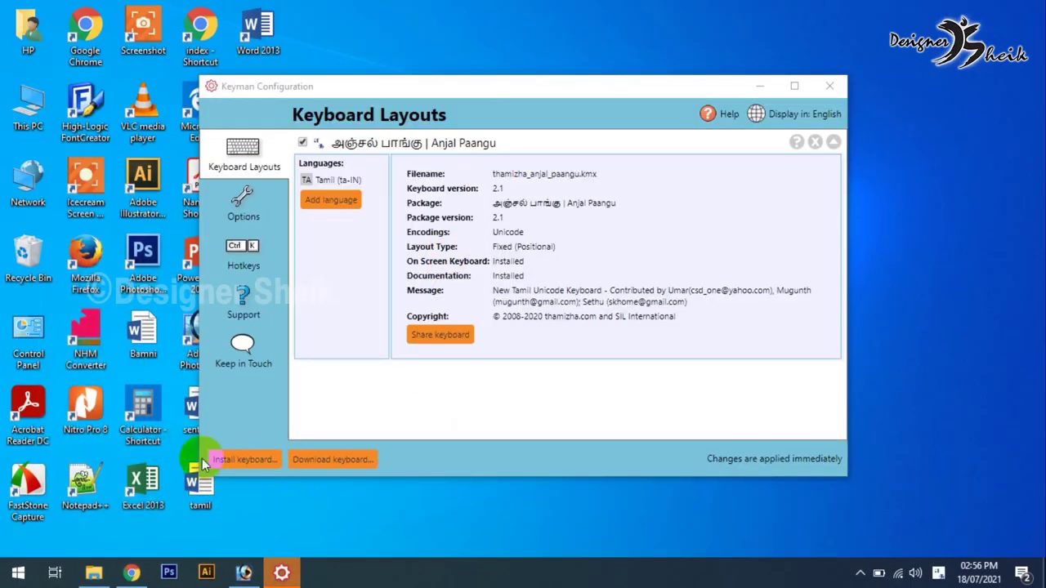
pyautogui.click(233, 462)
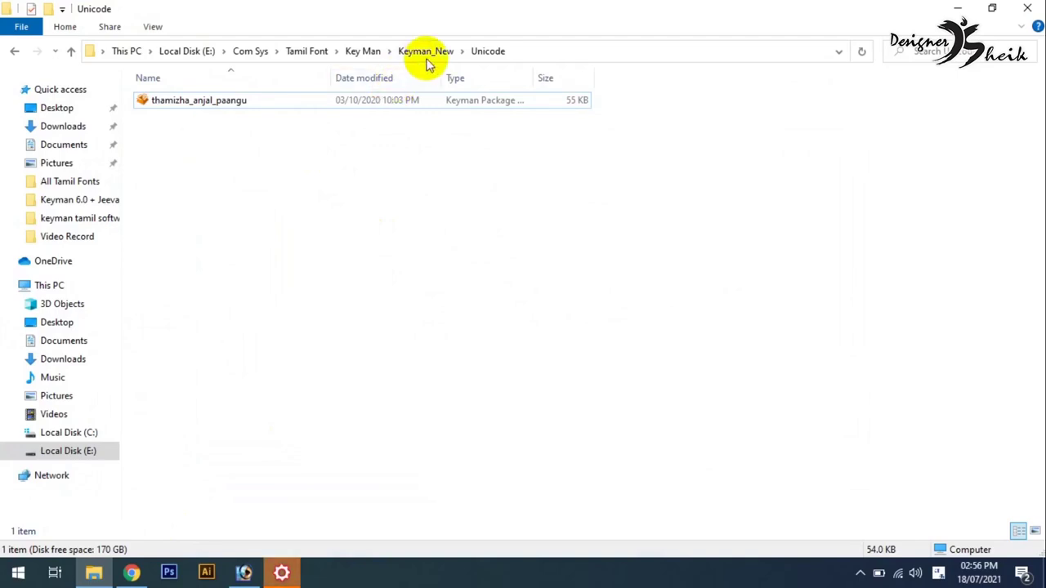
# - Browse Keyman_New, check Jeeva, then open Stmzh showing STM-TY and STM-TY1
pyautogui.click(426, 57)
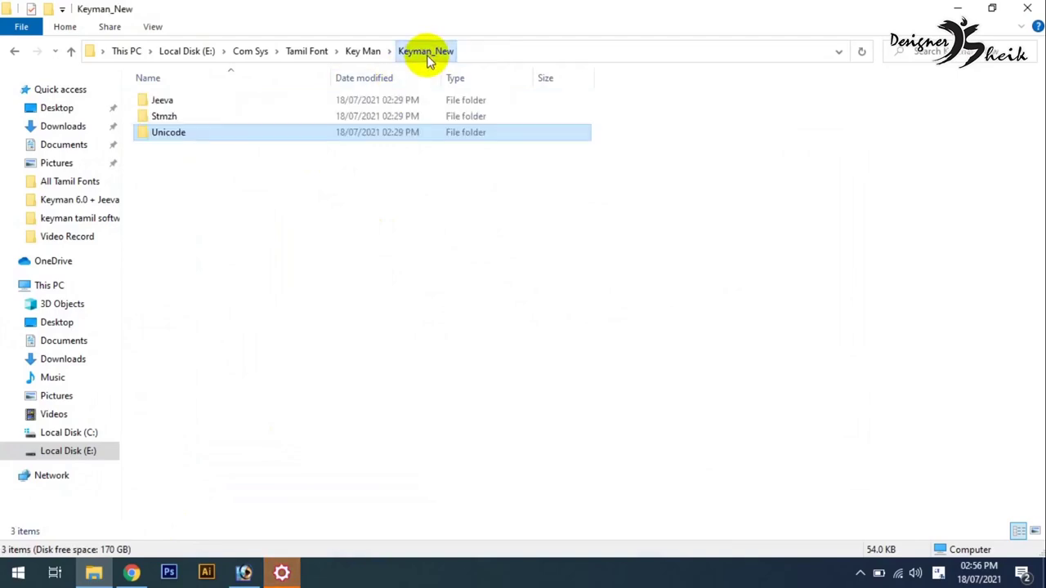
pyautogui.doubleClick(193, 101)
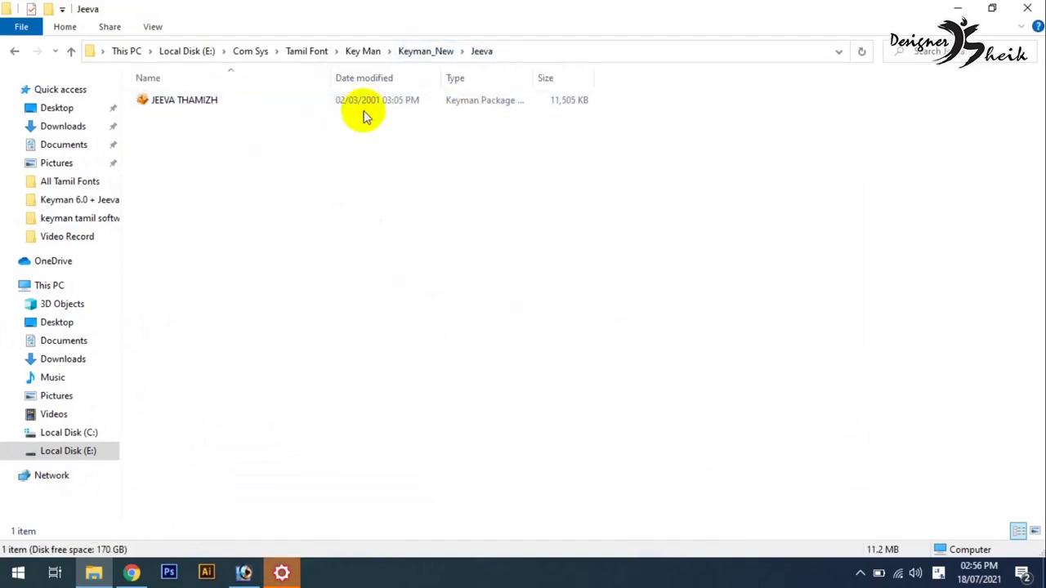
pyautogui.click(427, 53)
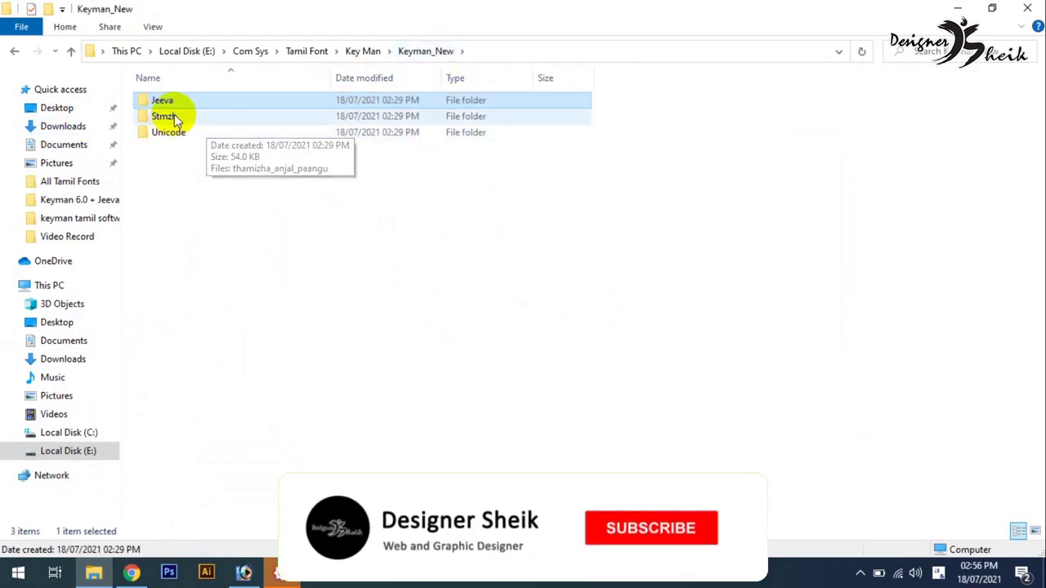
pyautogui.doubleClick(167, 117)
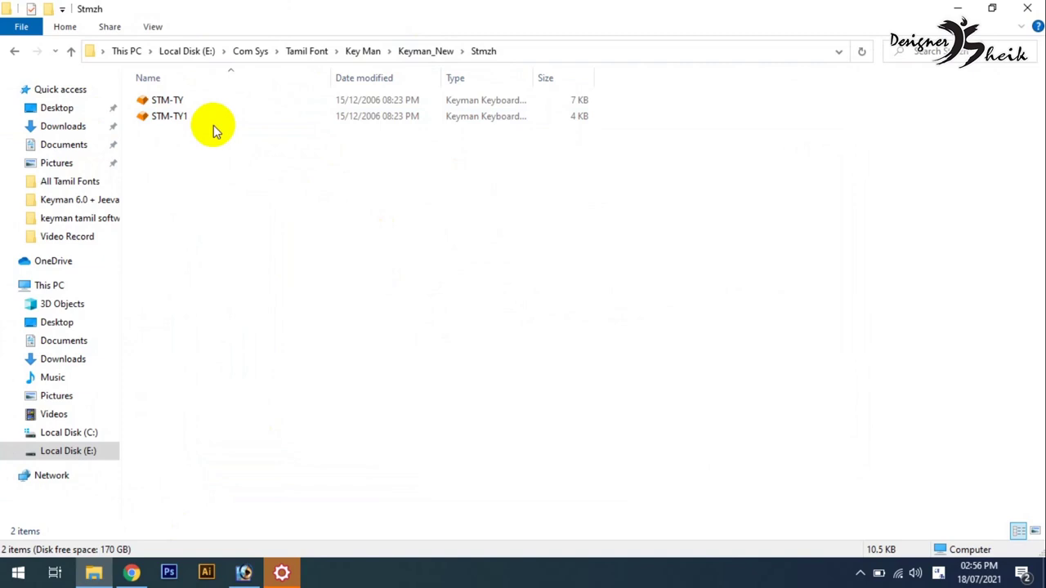
pyautogui.click(173, 118)
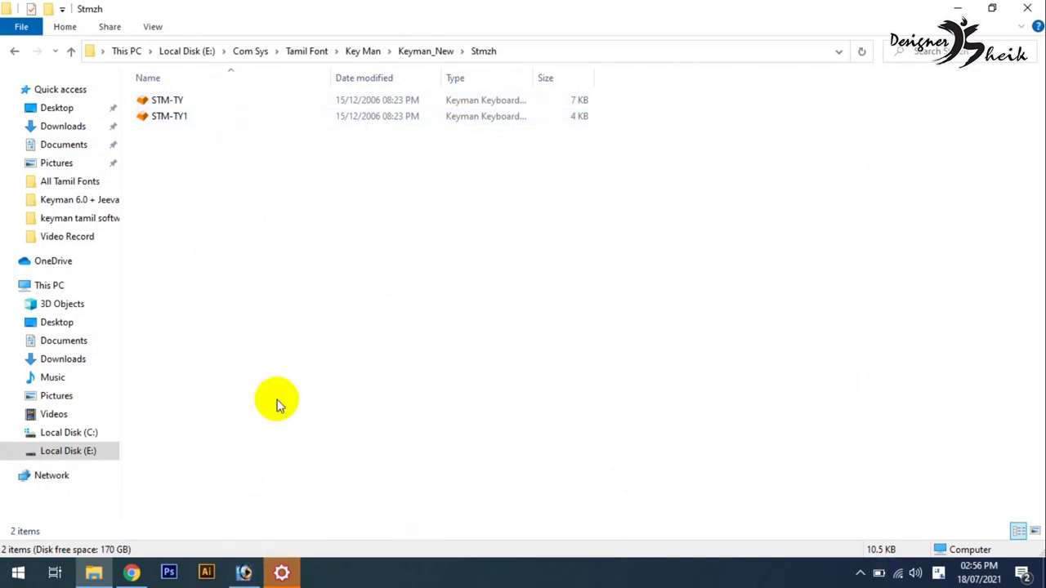
pyautogui.click(281, 572)
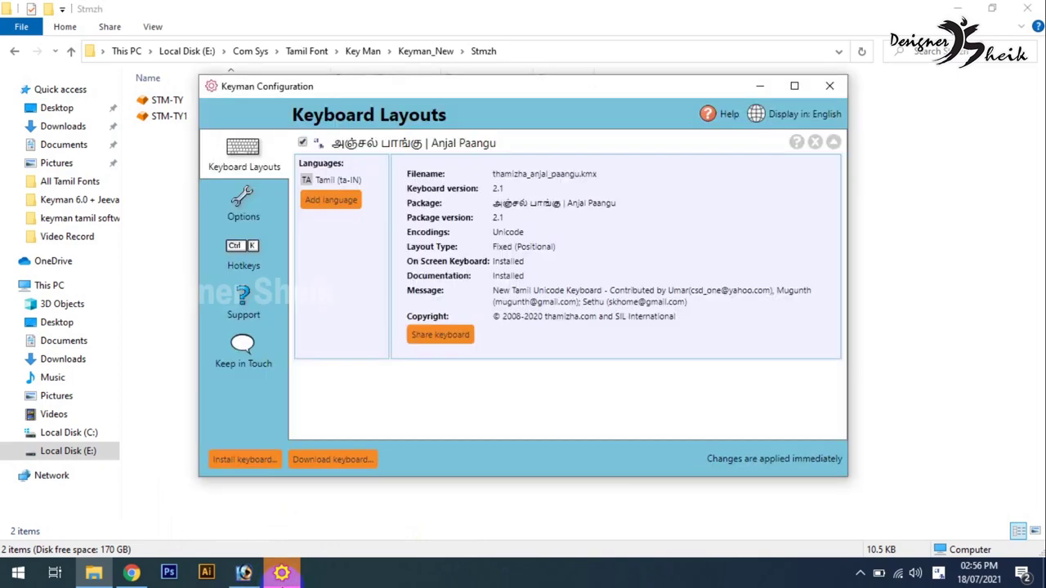
# - Install the STM-TY keyboard from Keyman_New\Stmzh as Type Writer [STMZH Fonts]
pyautogui.click(224, 460)
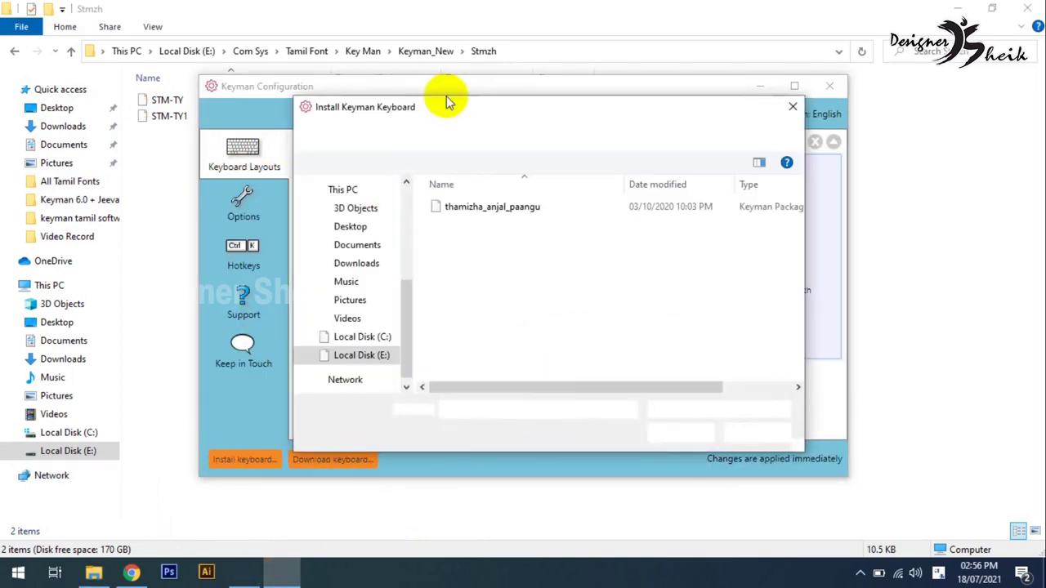
pyautogui.click(432, 134)
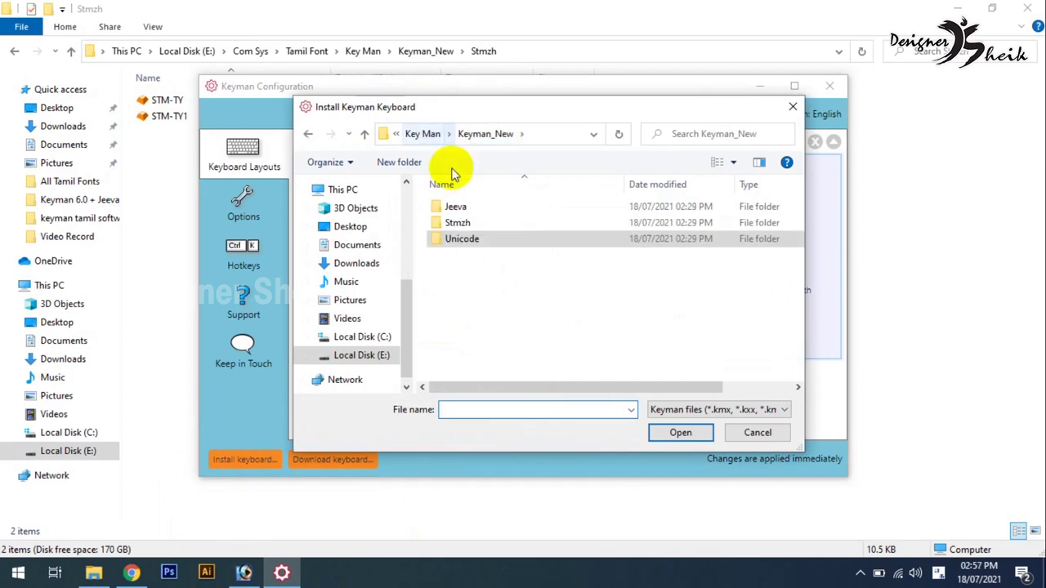
pyautogui.doubleClick(458, 224)
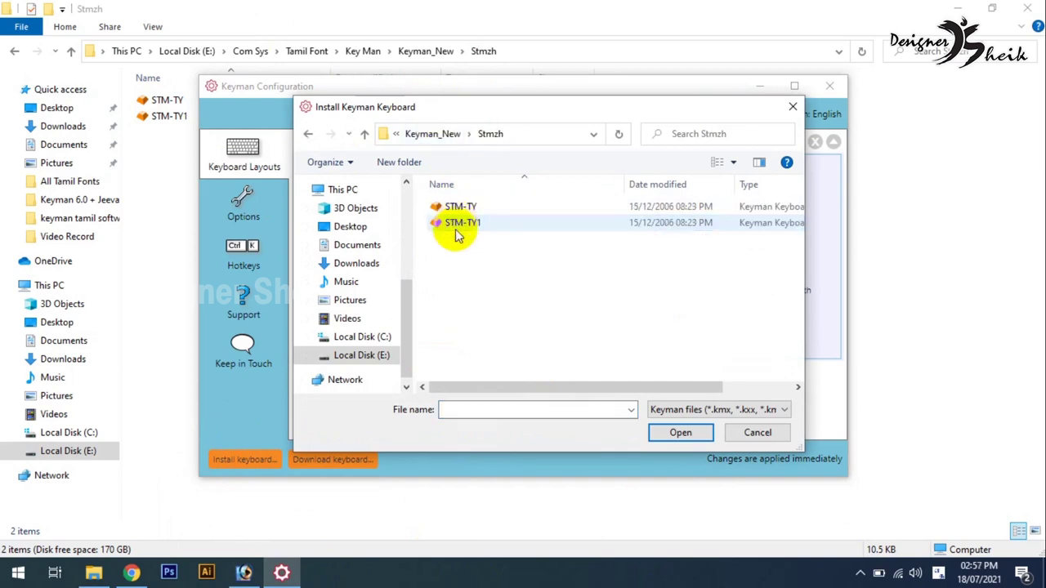
pyautogui.click(480, 214)
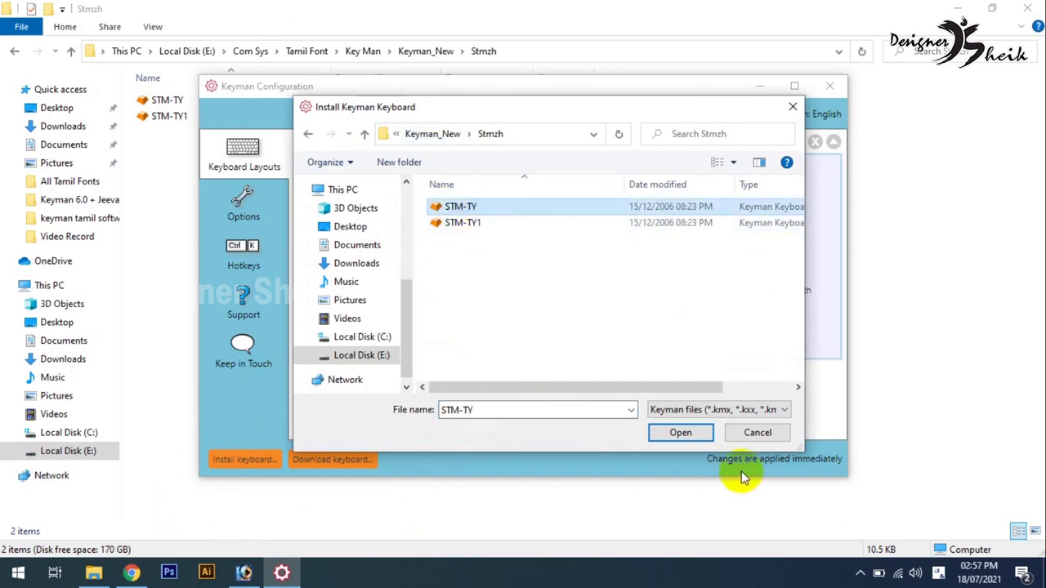
pyautogui.click(683, 433)
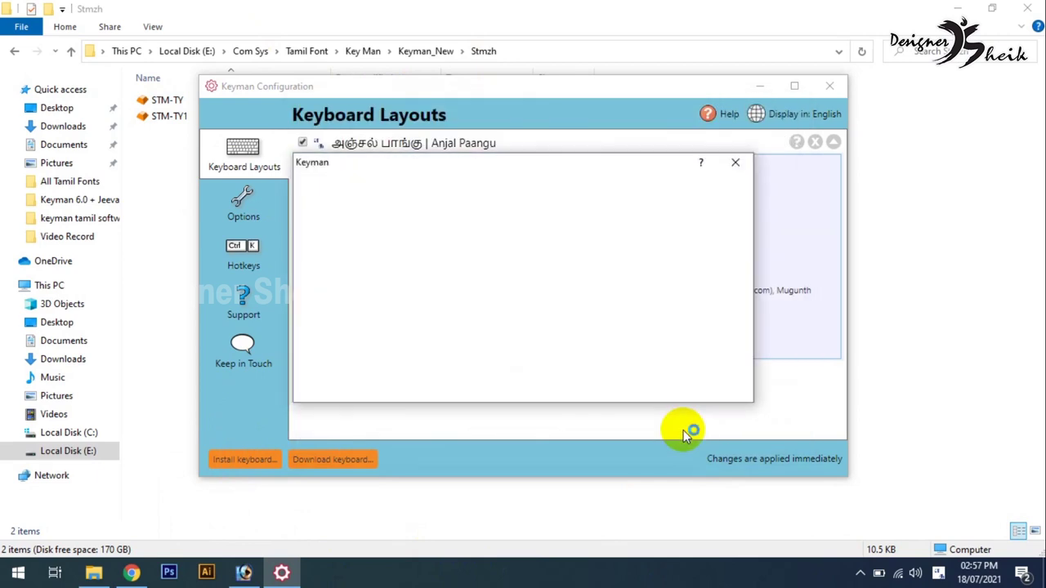
pyautogui.click(618, 389)
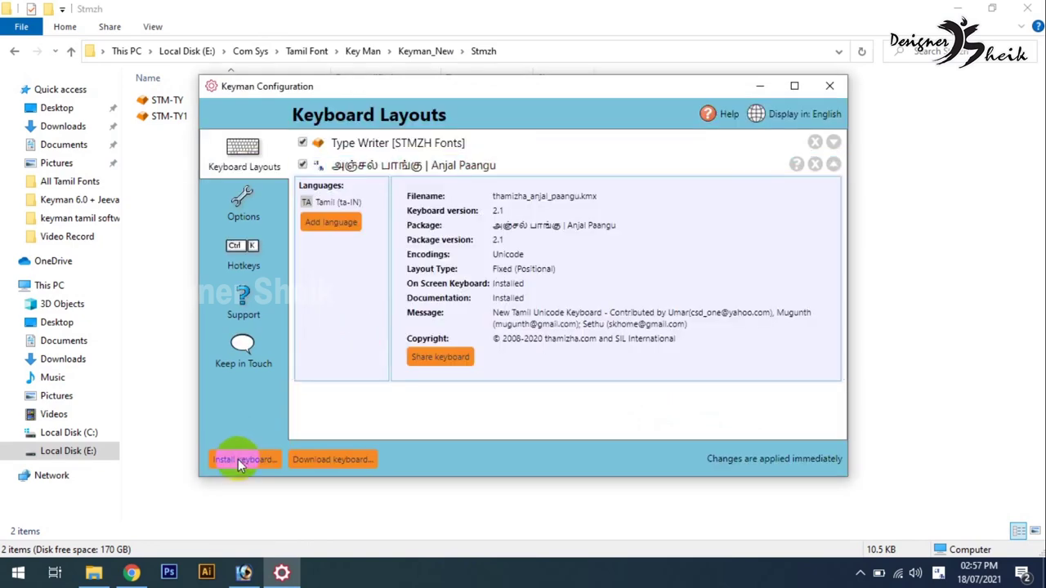
# - Install the STM-TY1 keyboard as Type Writer - 1 [STMZH Fonts]
pyautogui.click(238, 460)
pyautogui.click(472, 223)
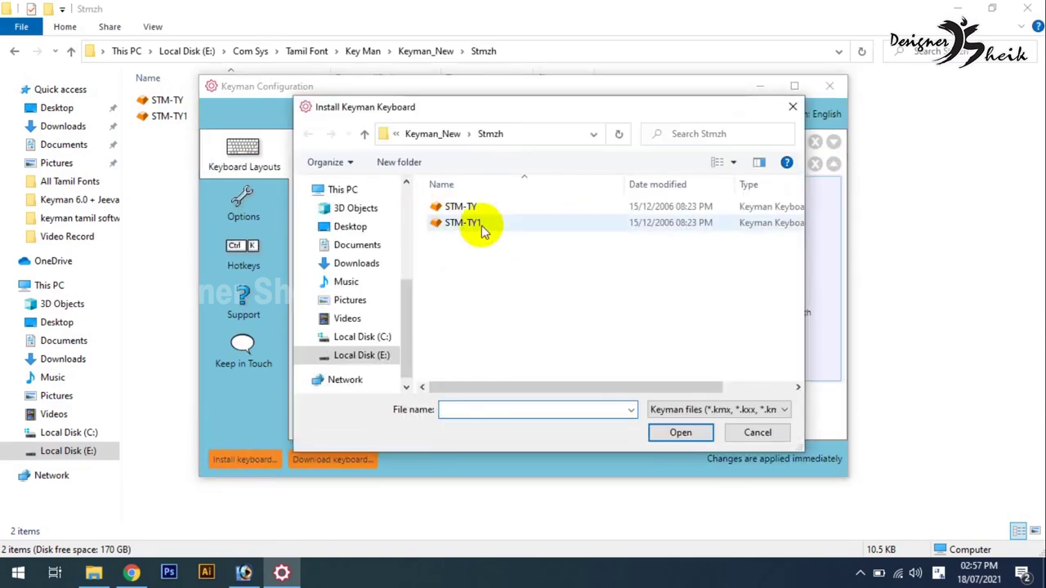
pyautogui.click(663, 437)
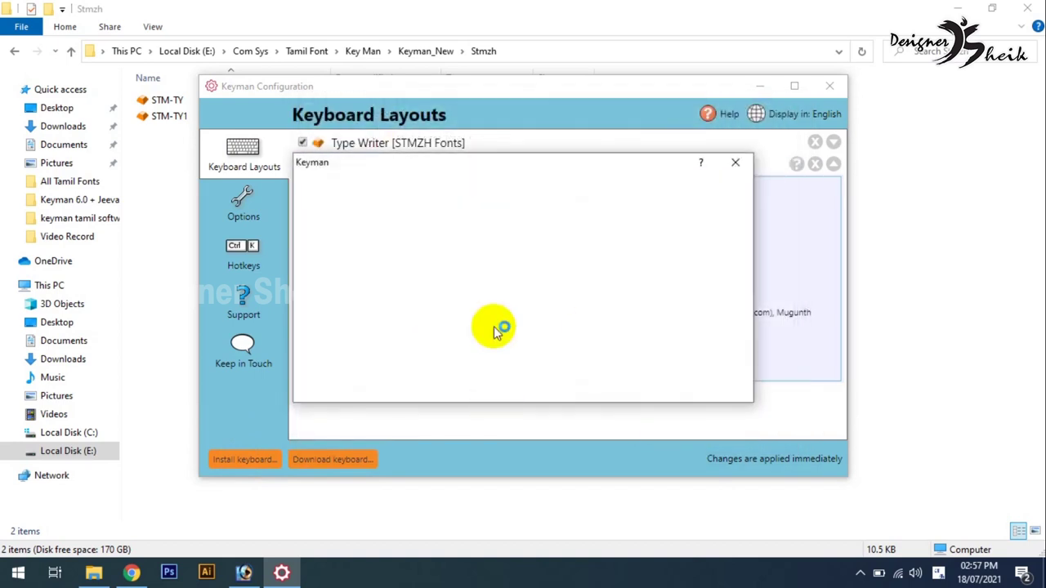
pyautogui.click(637, 387)
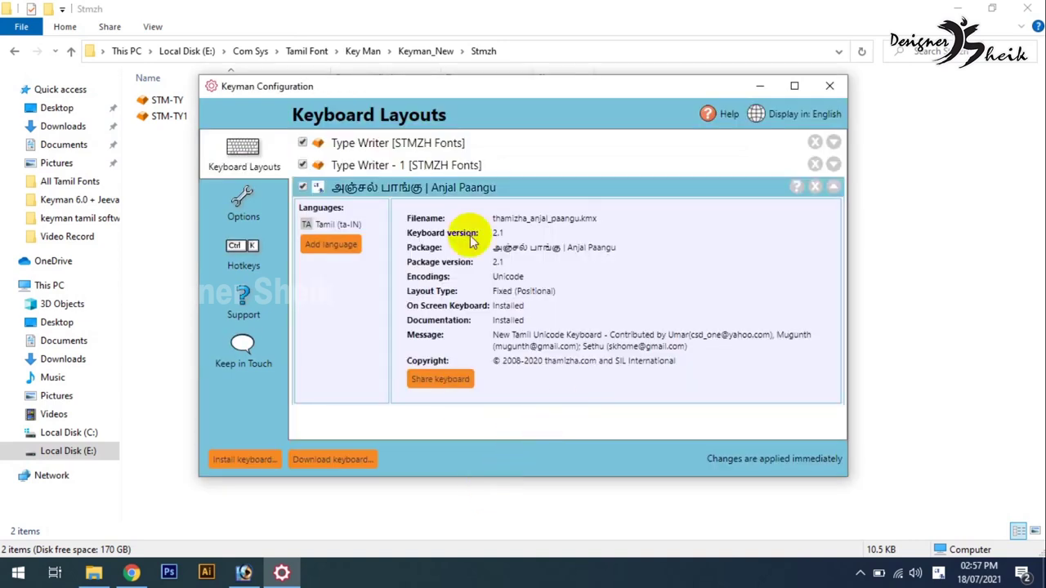
# - Review both STMZH keyboard entries, then close Keyman Configuration
pyautogui.click(371, 147)
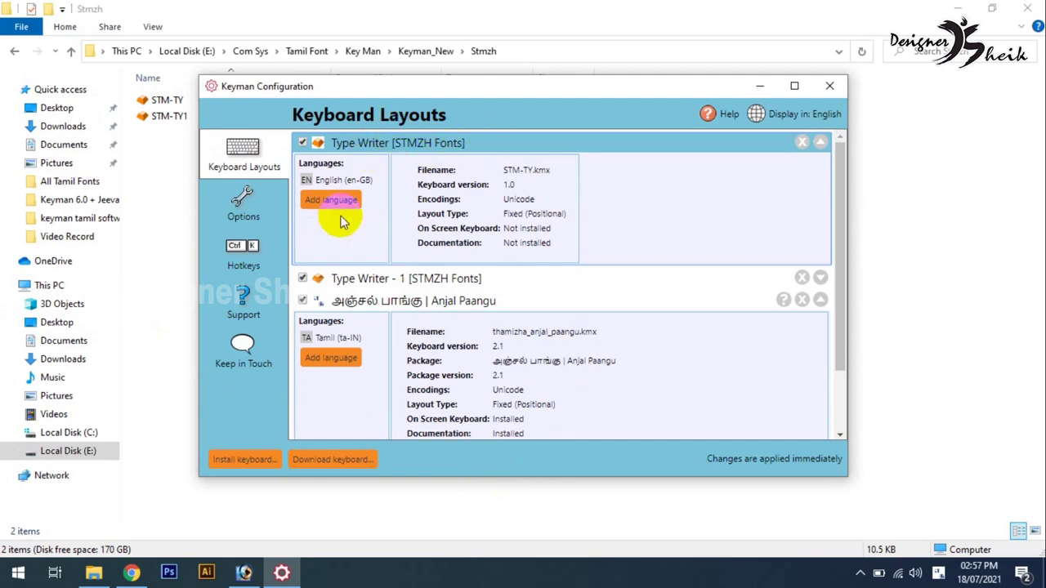
pyautogui.click(356, 282)
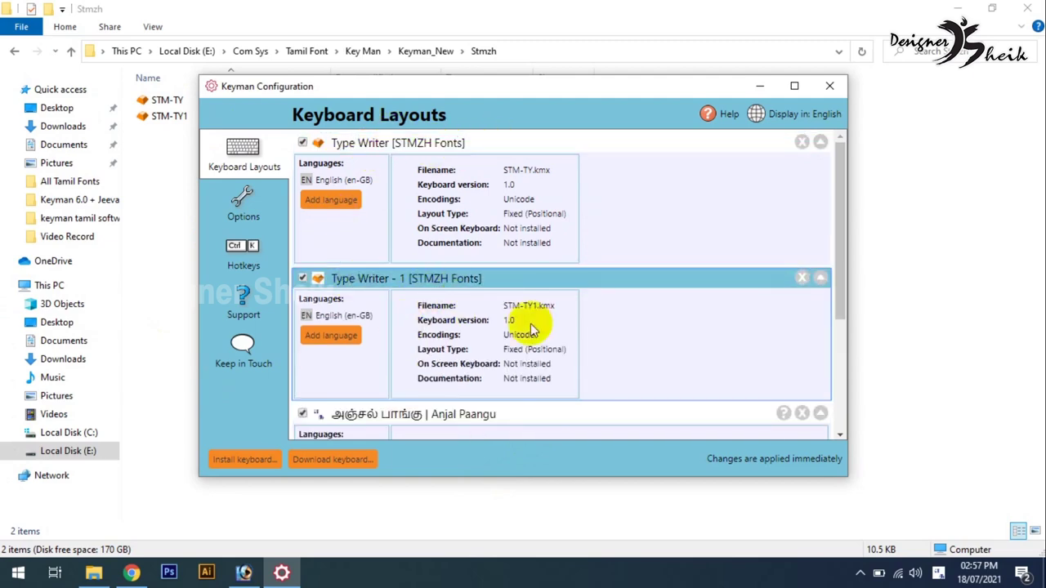
pyautogui.scroll(-1, 472, 350)
pyautogui.scroll(1, 472, 350)
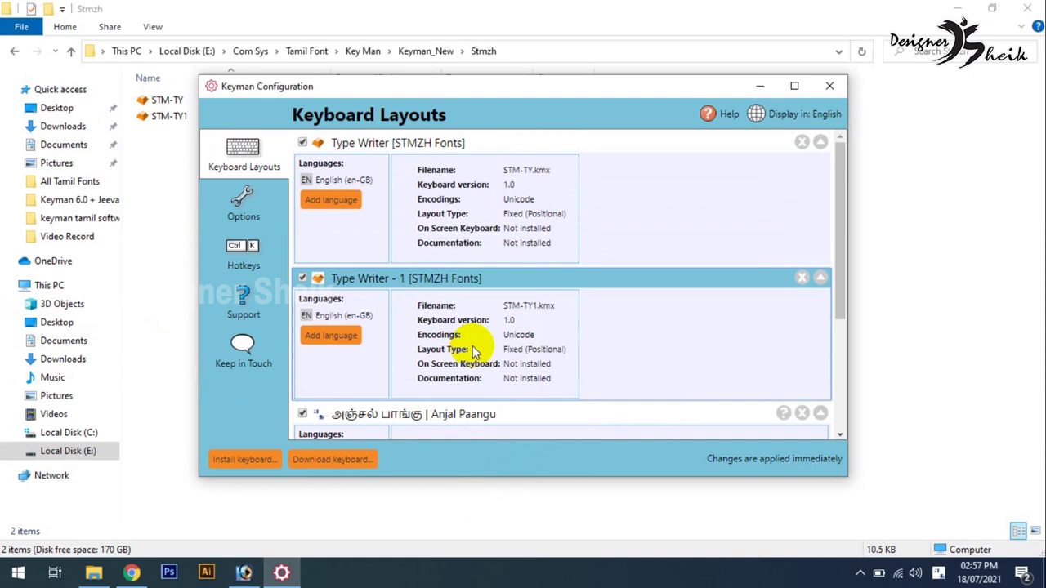
pyautogui.click(840, 90)
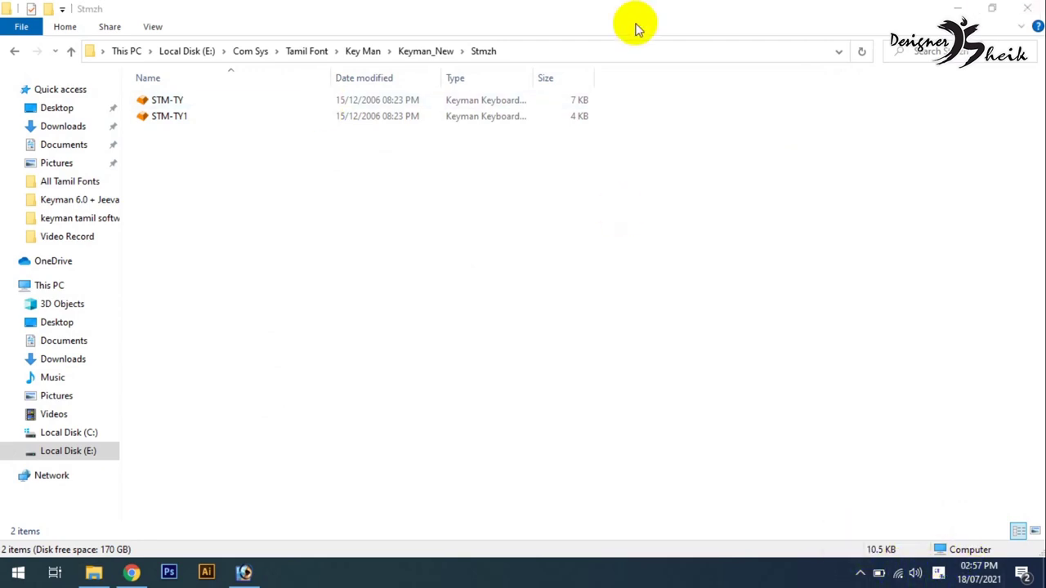
# - Close the Stmzh folder, switch to the STMZH keyboard, and type தம on the canvas
pyautogui.click(1026, 8)
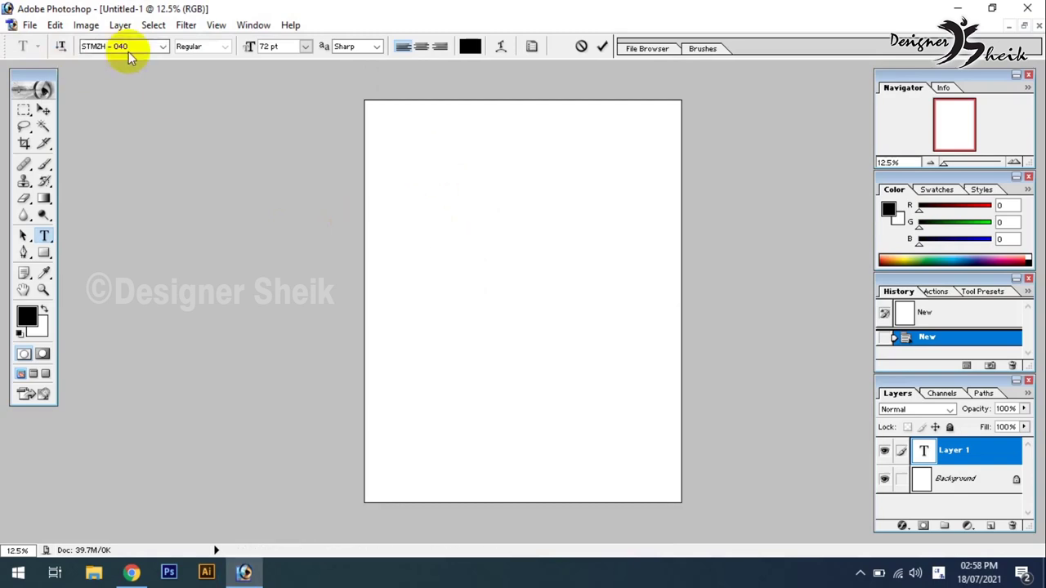
pyautogui.press('super+space')
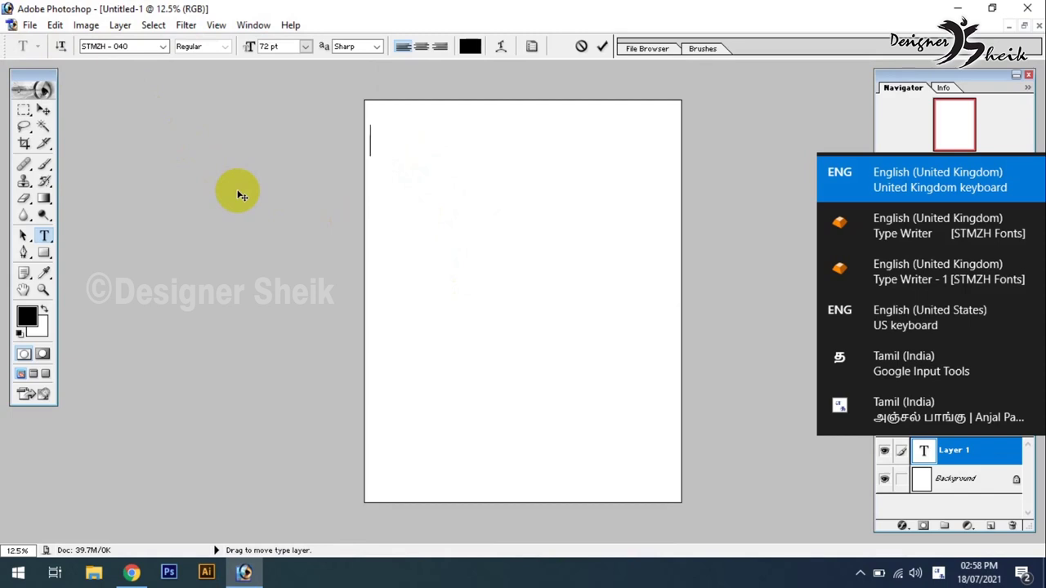
pyautogui.press('super+space')
pyautogui.press('super+space')
pyautogui.press('super+space')
pyautogui.press('super+space')
pyautogui.press('super+space')
pyautogui.press('super+space')
pyautogui.press('super+space')
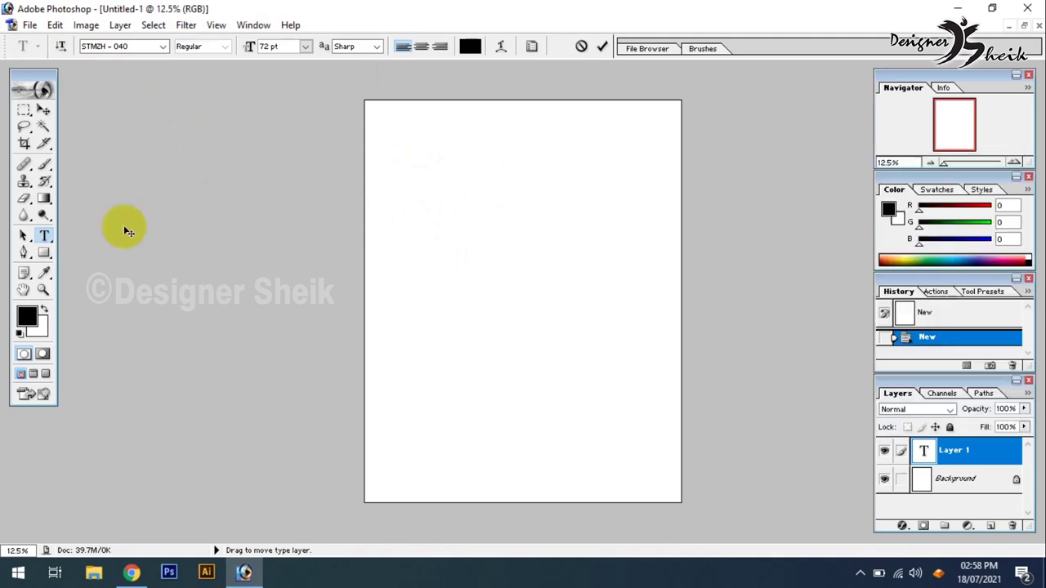
pyautogui.write('த')
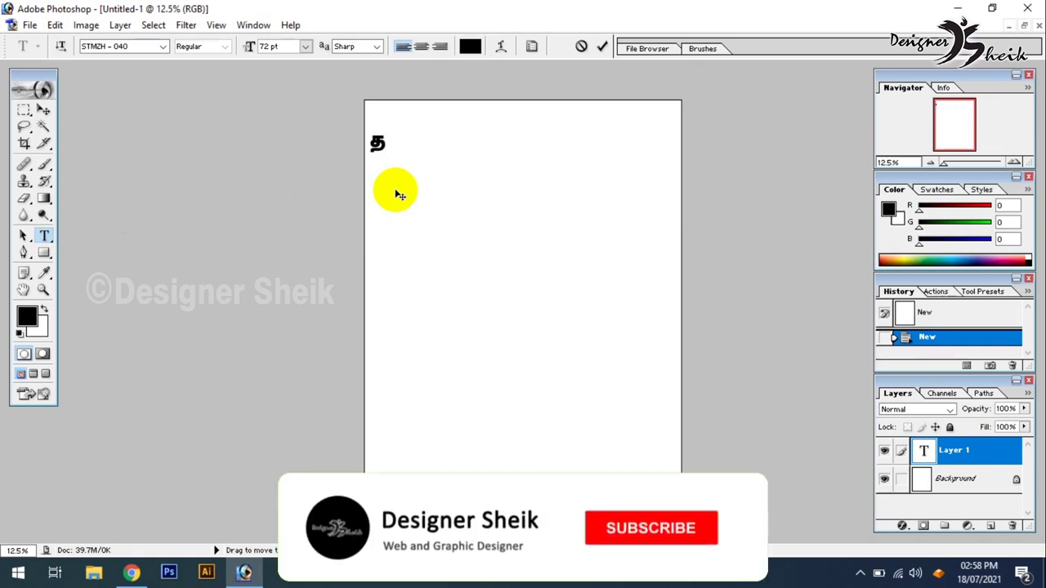
pyautogui.write('ம')
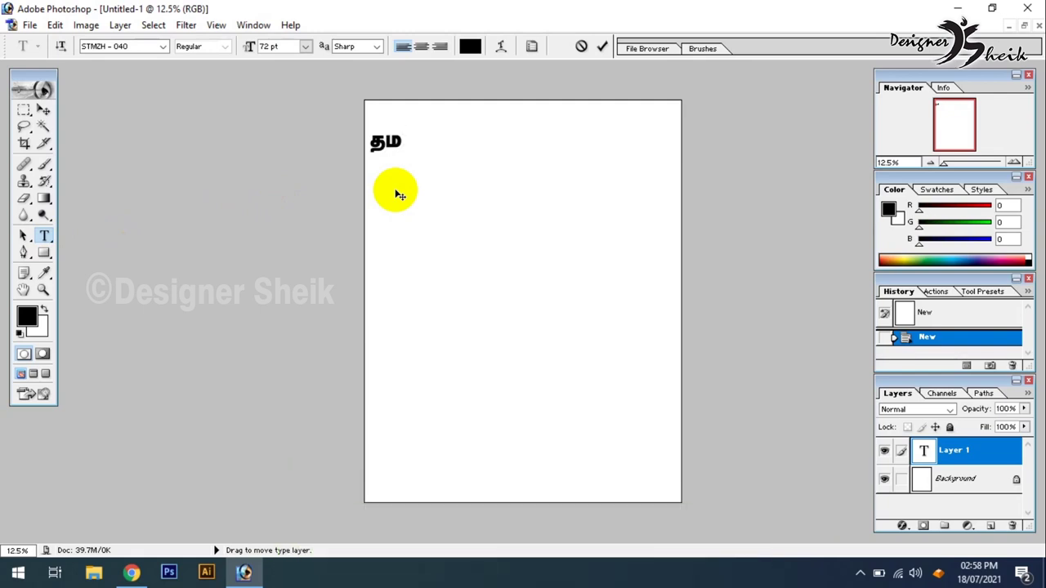
# - Switch to the STMZH Type Writer keyboard, select தம, and test-type then delete 'k' twice
pyautogui.click(937, 572)
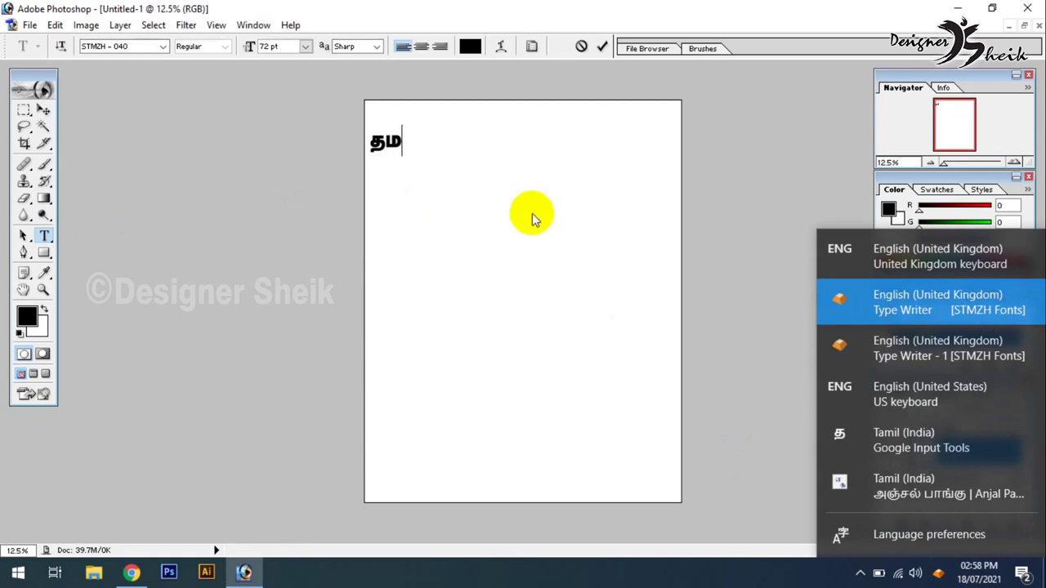
pyautogui.click(400, 142)
pyautogui.moveTo(400, 141); pyautogui.dragTo(360, 139)
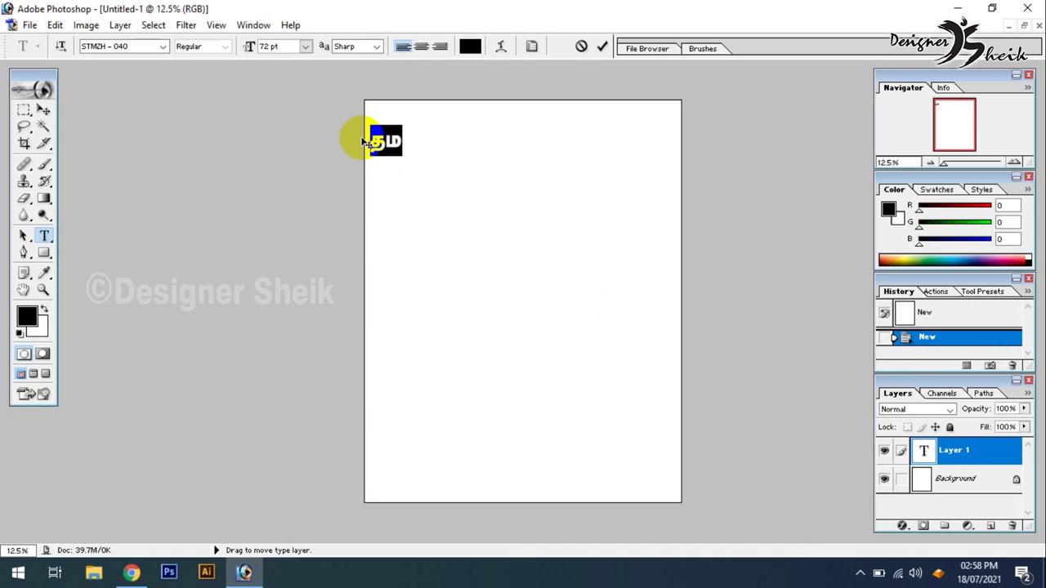
pyautogui.write('k')
pyautogui.press('BackSpace')
pyautogui.write('k')
pyautogui.press('BackSpace')
# - Test-type and delete the keys 60, 50, f and f
pyautogui.write('60')
pyautogui.press('BackSpace')
pyautogui.press('BackSpace')
pyautogui.write('50')
pyautogui.press('BackSpace')
pyautogui.write('f')
pyautogui.press('BackSpace')
pyautogui.write('f')
pyautogui.press('BackSpace')
# - Type 'ff' with the STMZH keyboard, commit the text, and close the document
pyautogui.press('super+space')
pyautogui.write('f')
pyautogui.write('f')
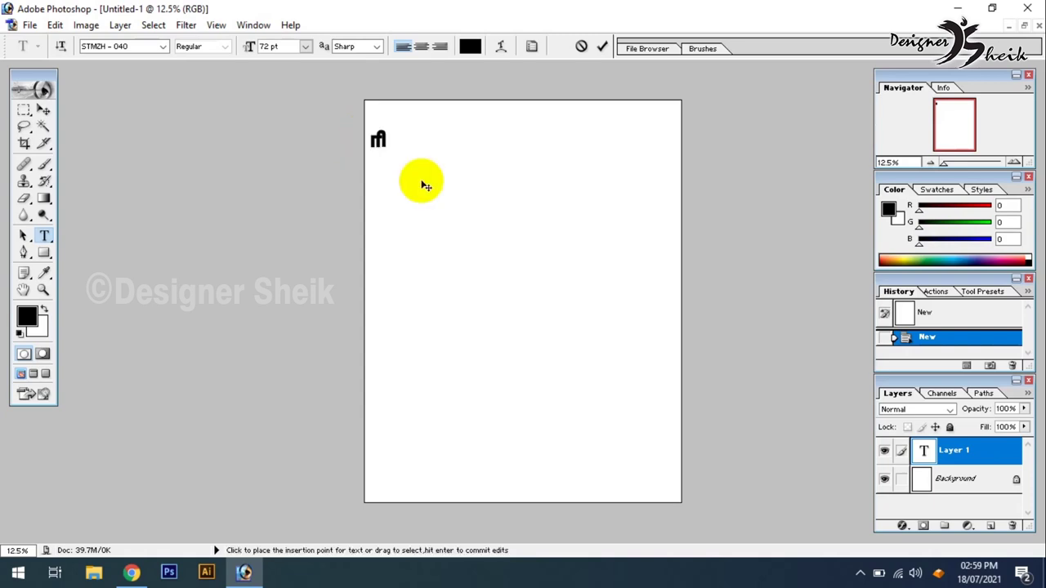
pyautogui.doubleClick(379, 137)
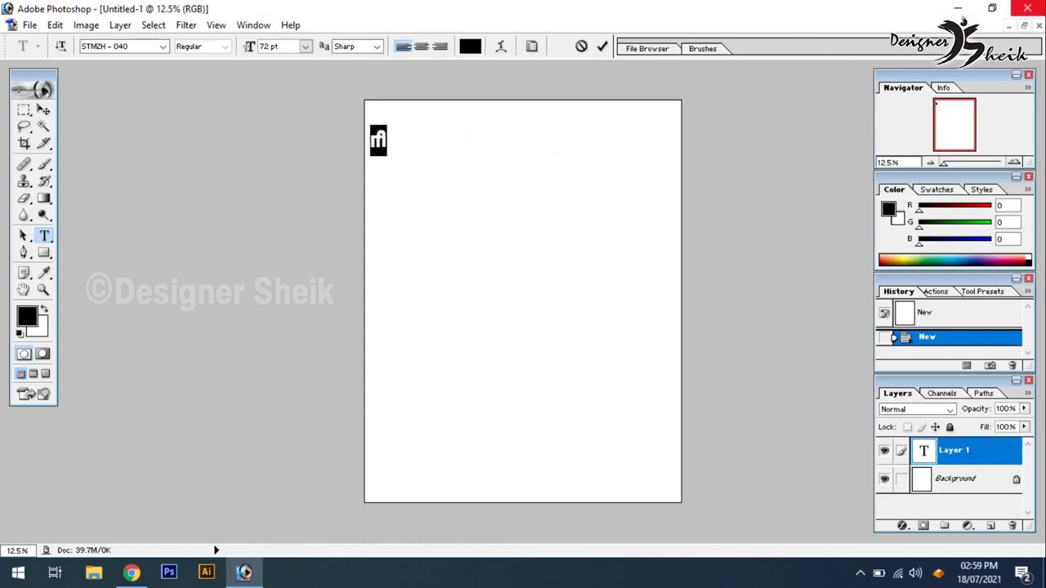
pyautogui.click(35, 114)
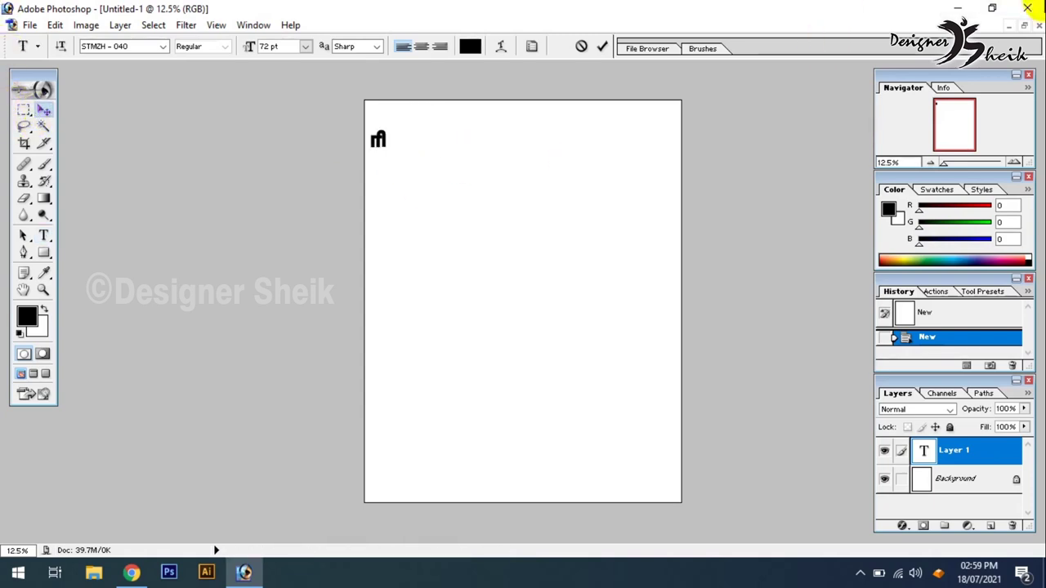
pyautogui.click(1038, 25)
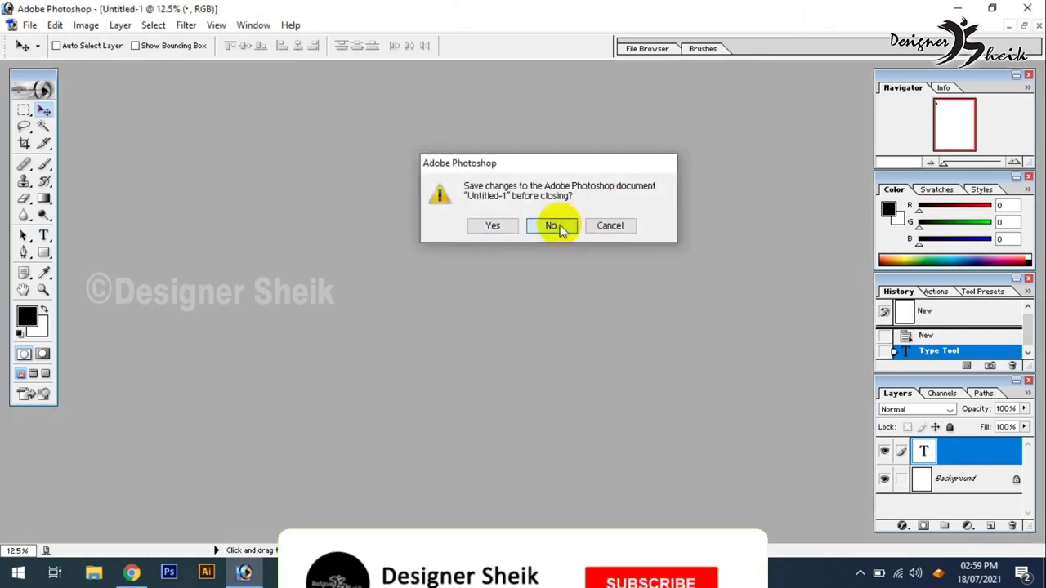
# - Dismiss the save prompt and launch Photoshop CS6 from the desktop
pyautogui.click(553, 226)
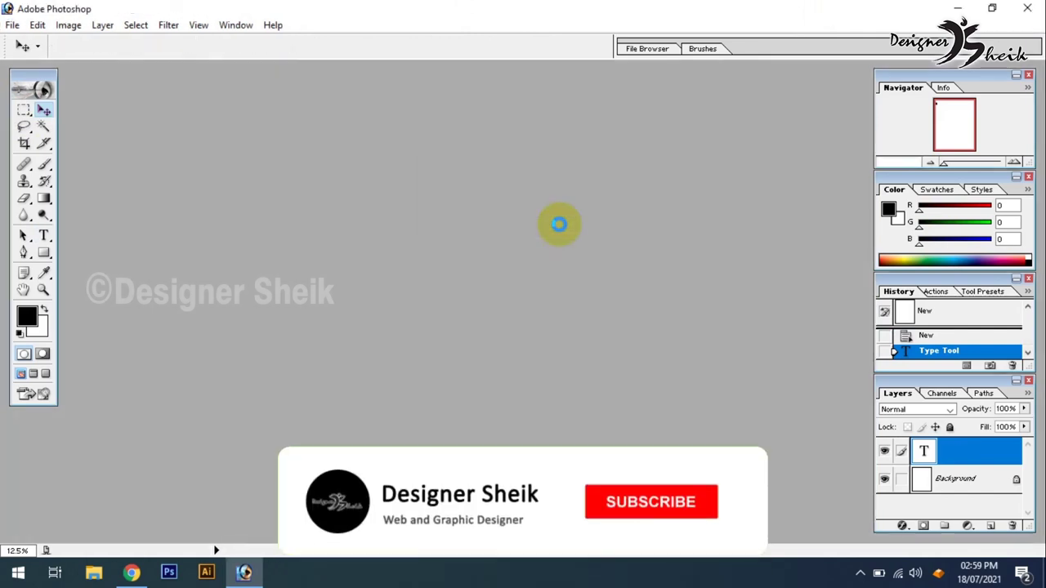
pyautogui.click(163, 256)
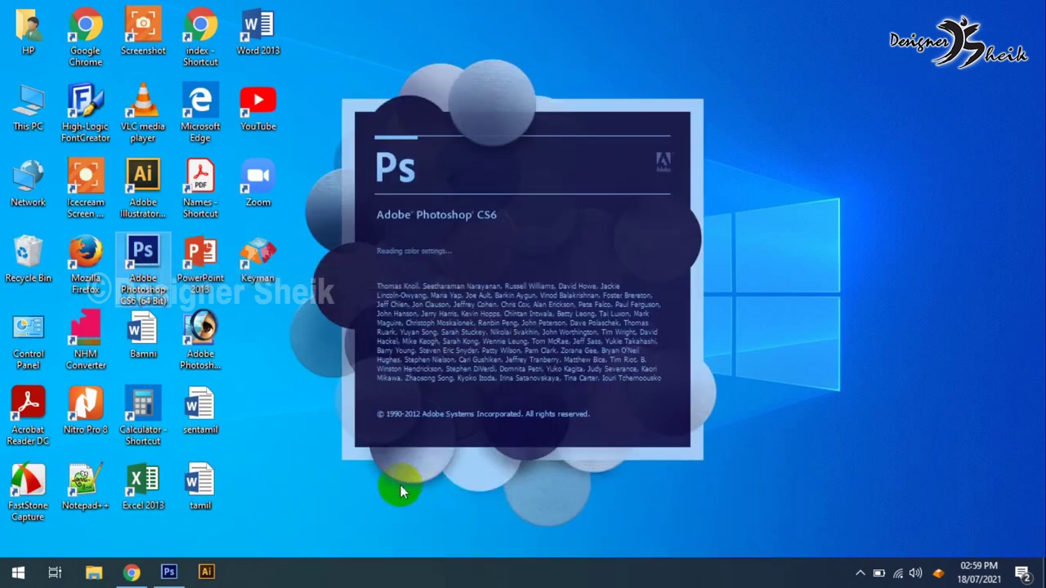
pyautogui.click(131, 574)
pyautogui.click(168, 572)
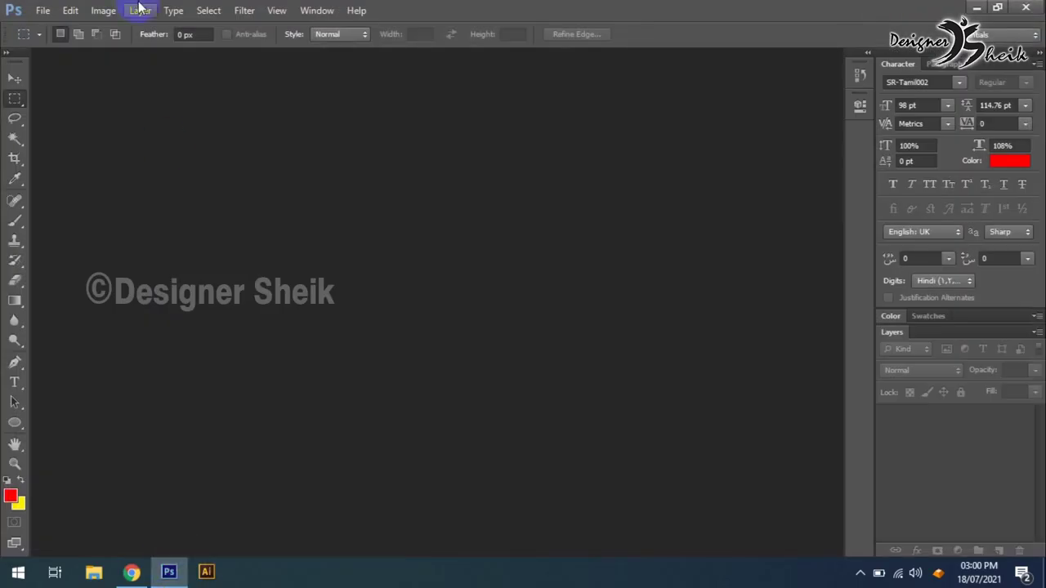
# - Create a new blank Untitled-1 document via File > New and pick the Type tool
pyautogui.click(43, 11)
pyautogui.click(45, 24)
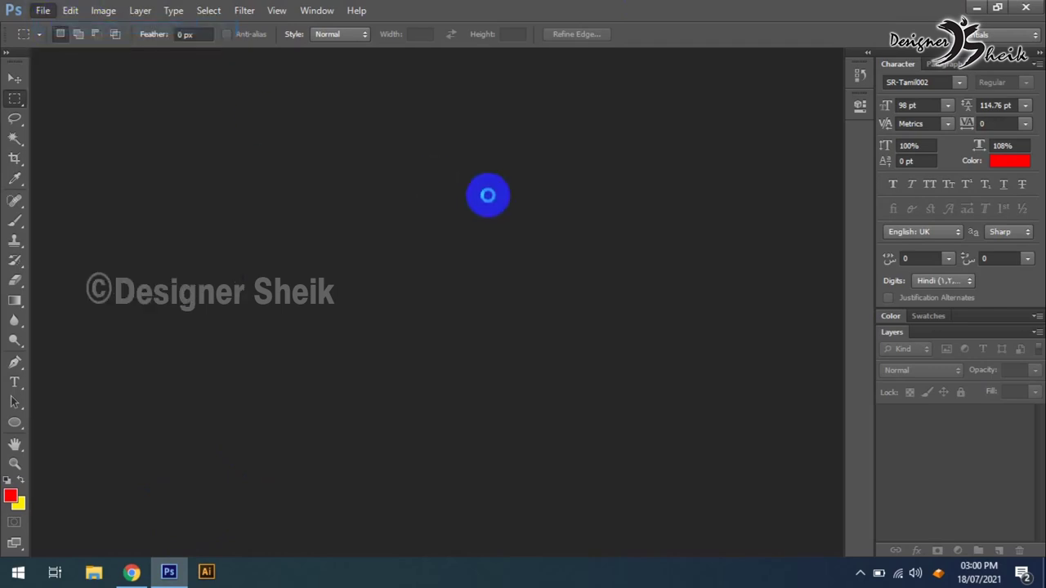
pyautogui.click(705, 133)
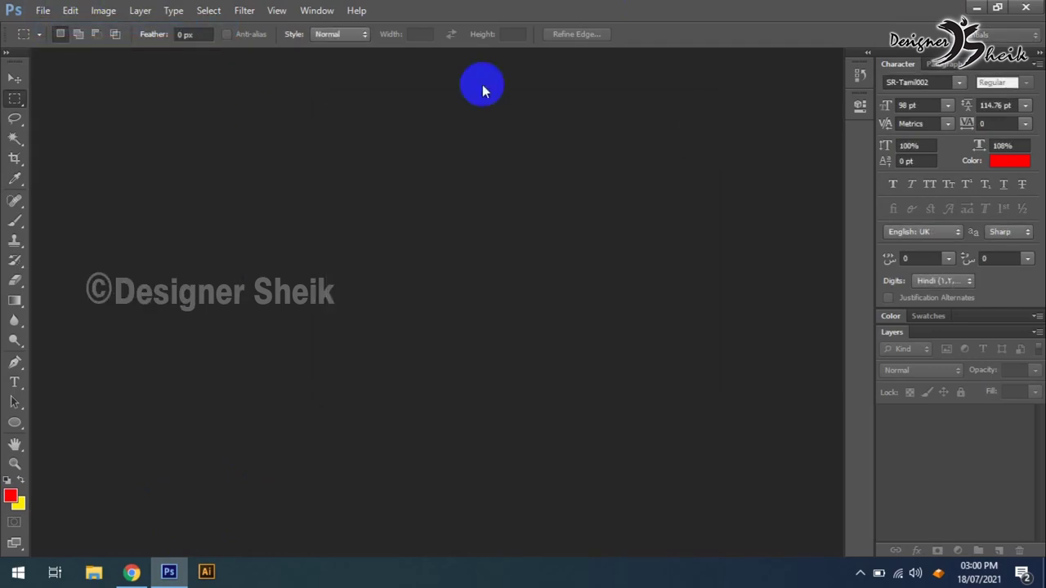
pyautogui.click(14, 382)
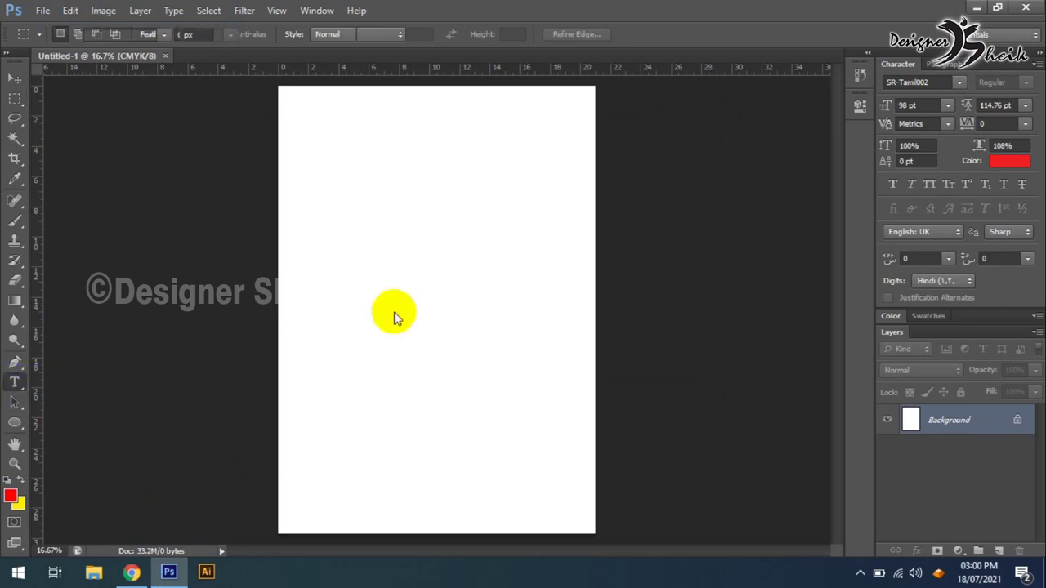
# - Place a text insertion point, switch to UK English, and type 'Stencil' into the font name field
pyautogui.click(302, 150)
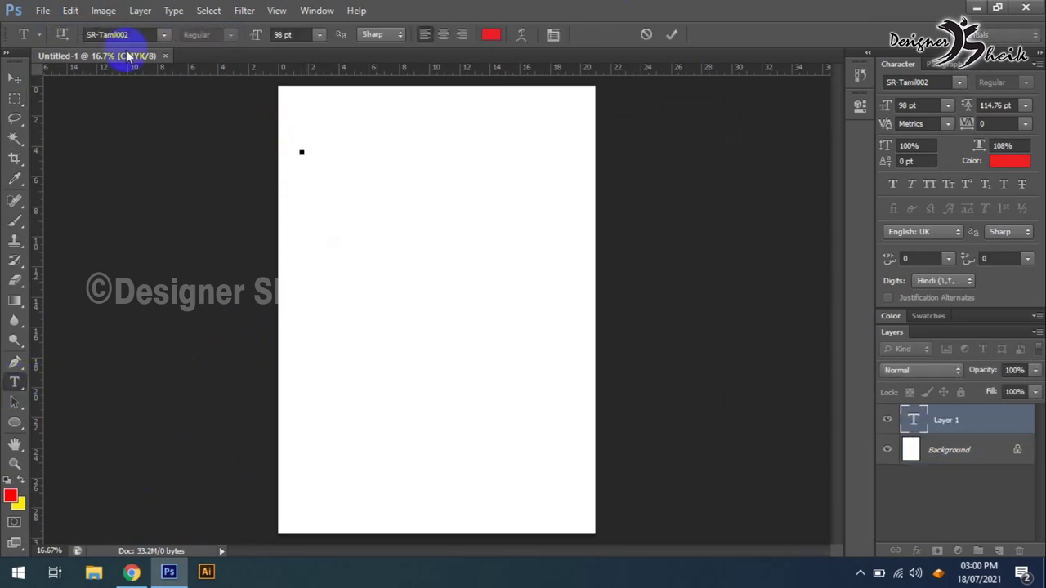
pyautogui.click(98, 34)
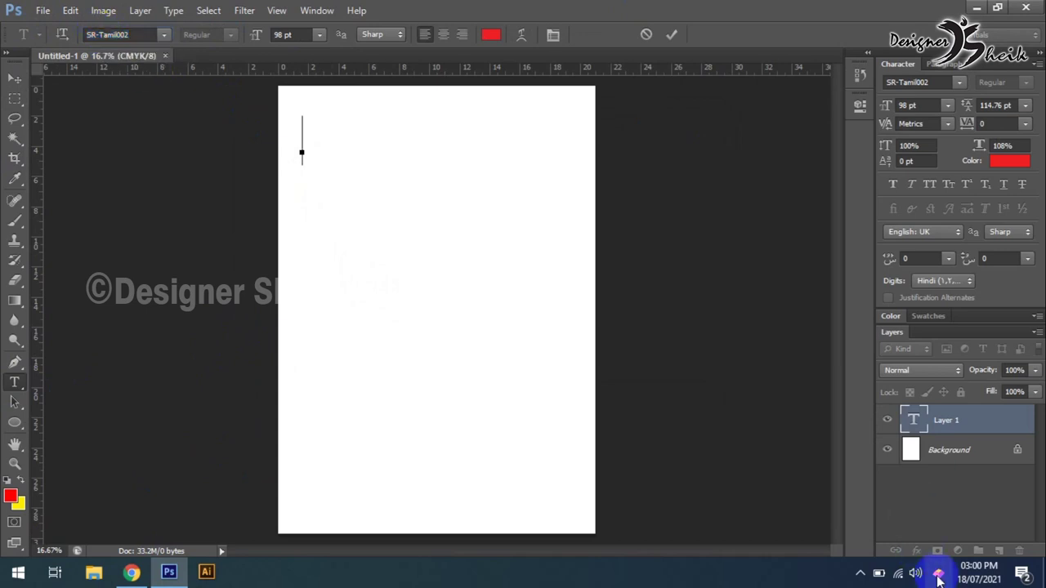
pyautogui.click(937, 575)
pyautogui.click(458, 318)
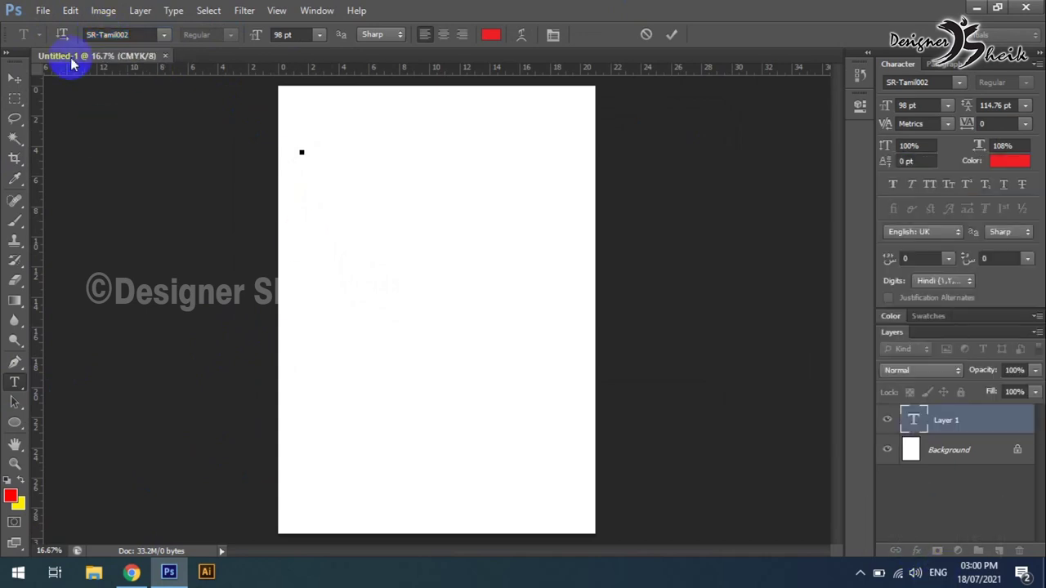
pyautogui.write('Stencil')
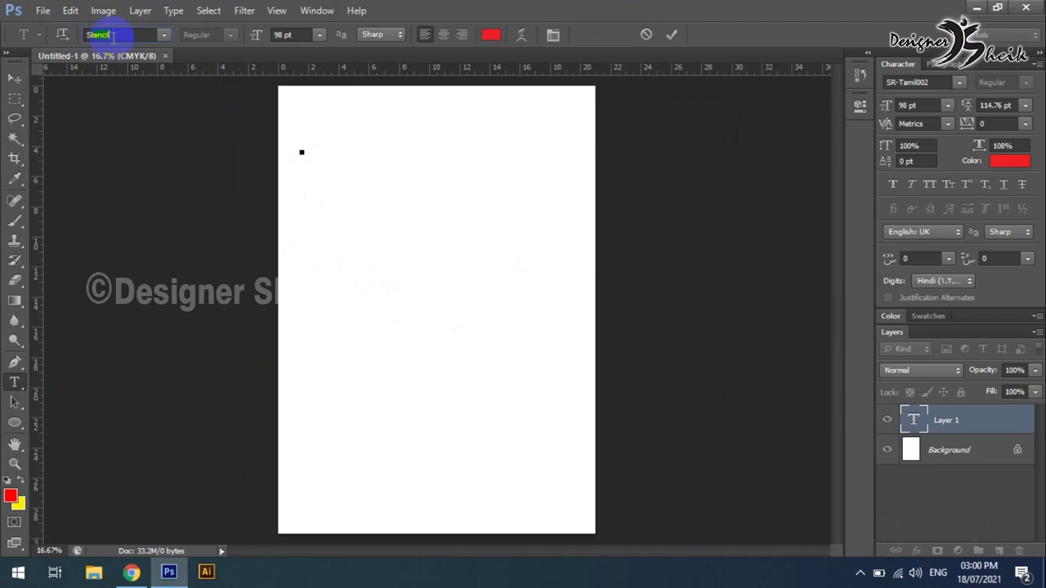
# - Choose the STMZH - 001 font at 48 pt, then raise the size to 87 pt
pyautogui.click(163, 34)
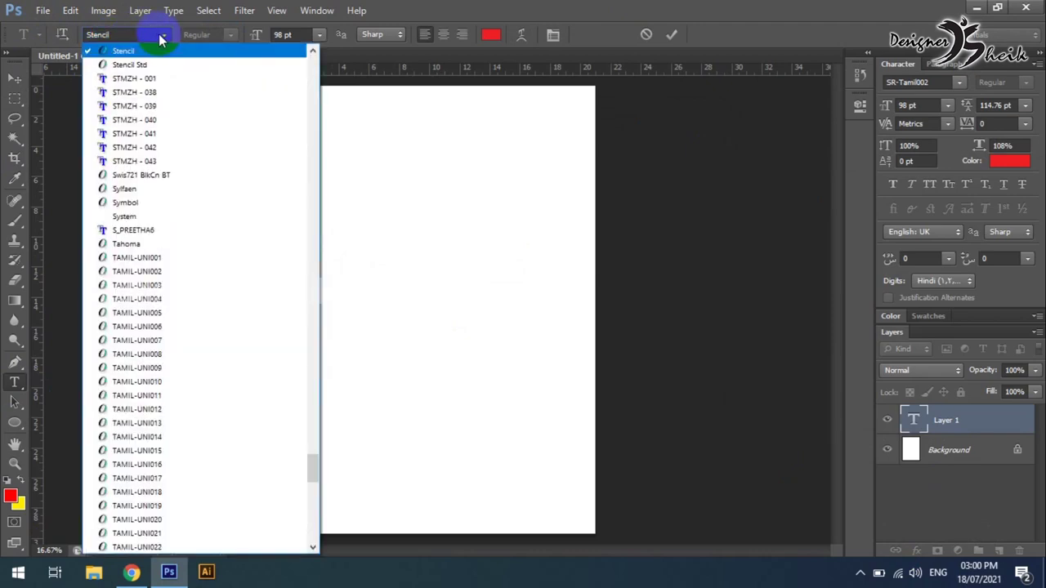
pyautogui.click(143, 78)
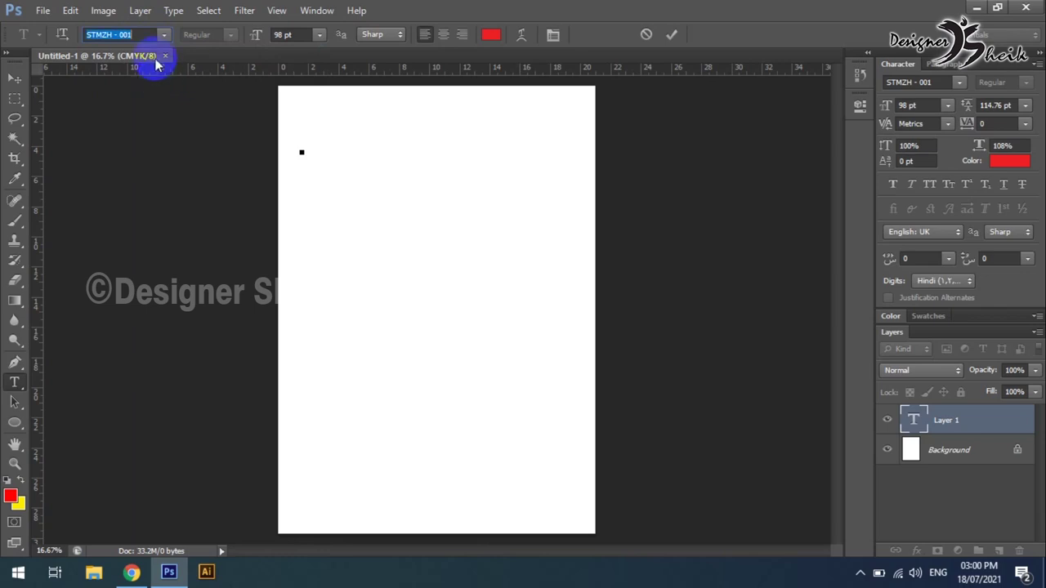
pyautogui.click(318, 34)
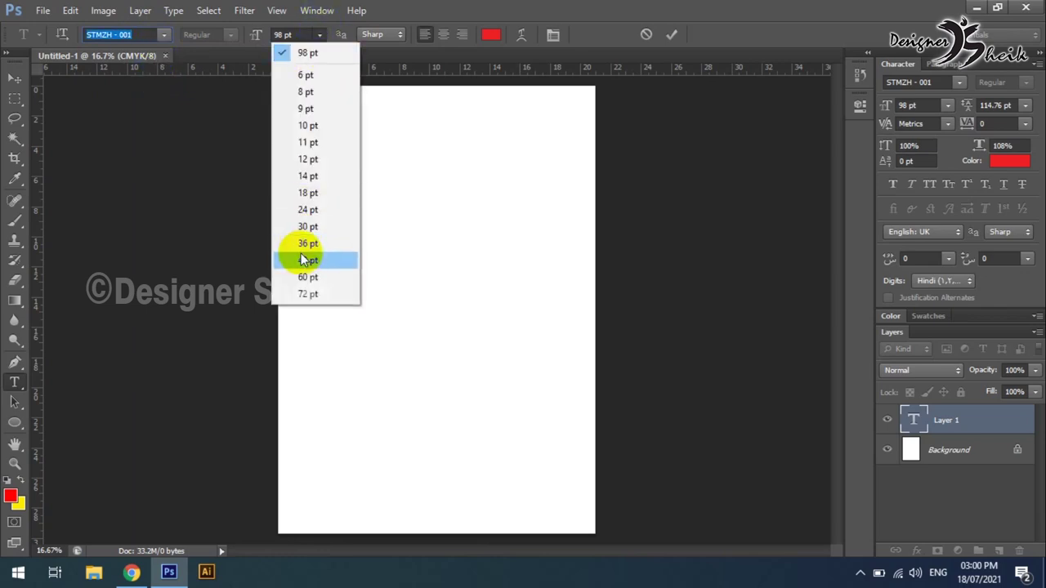
pyautogui.click(304, 259)
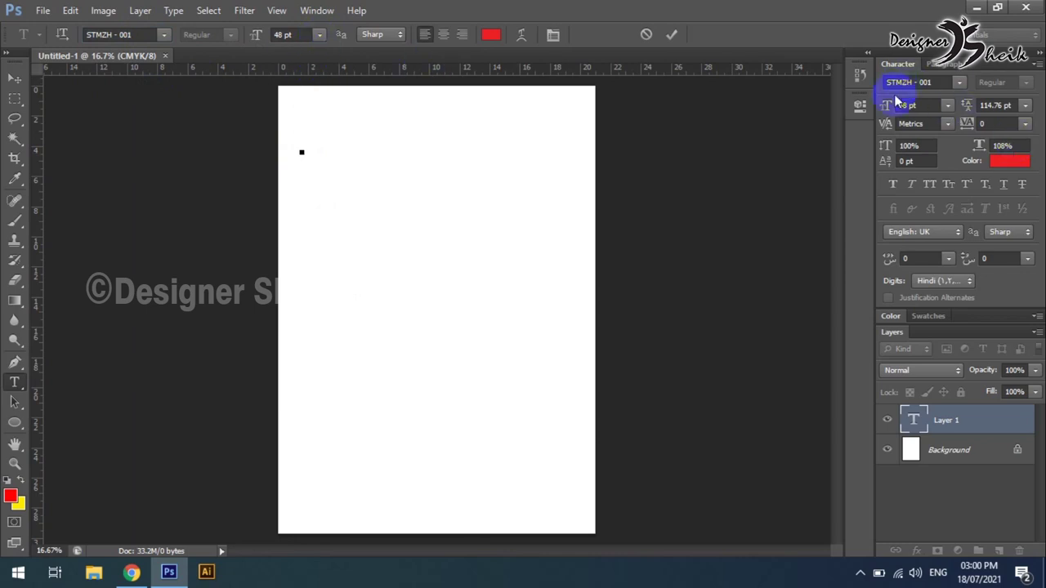
pyautogui.moveTo(884, 113); pyautogui.dragTo(916, 111)
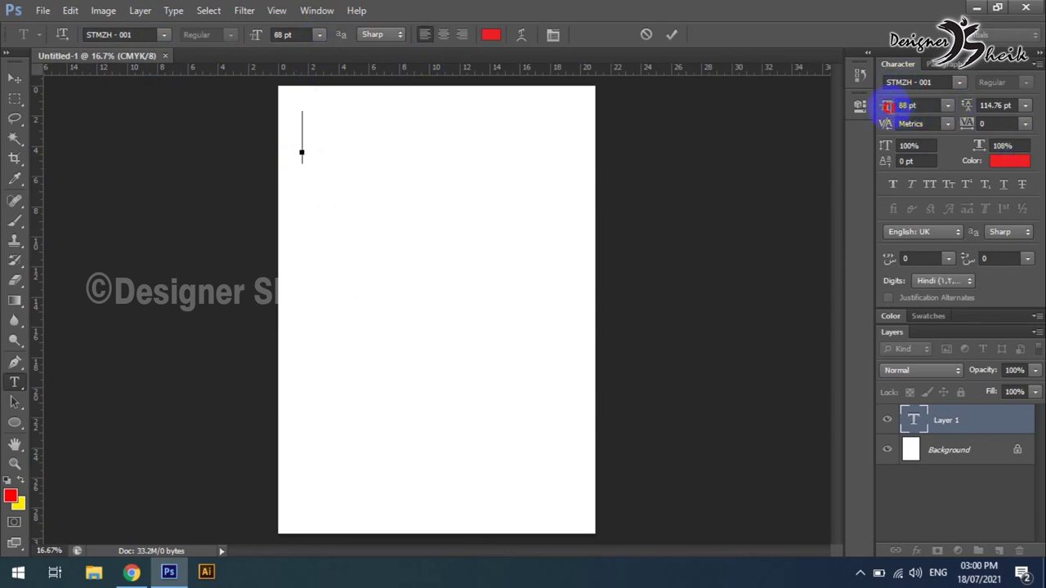
pyautogui.click(309, 148)
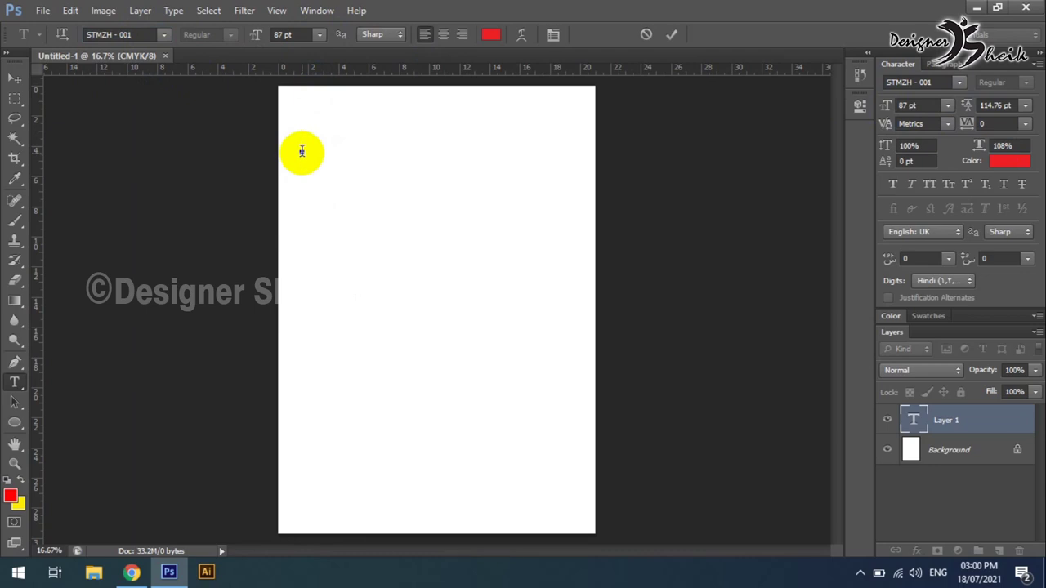
# - Switch to the STMZH Type Writer keyboard and type then delete a test letter 'a'
pyautogui.press('super+space')
pyautogui.press('super+space')
pyautogui.press('super+space')
pyautogui.press('super+space')
pyautogui.press('super+space')
pyautogui.press('super+space')
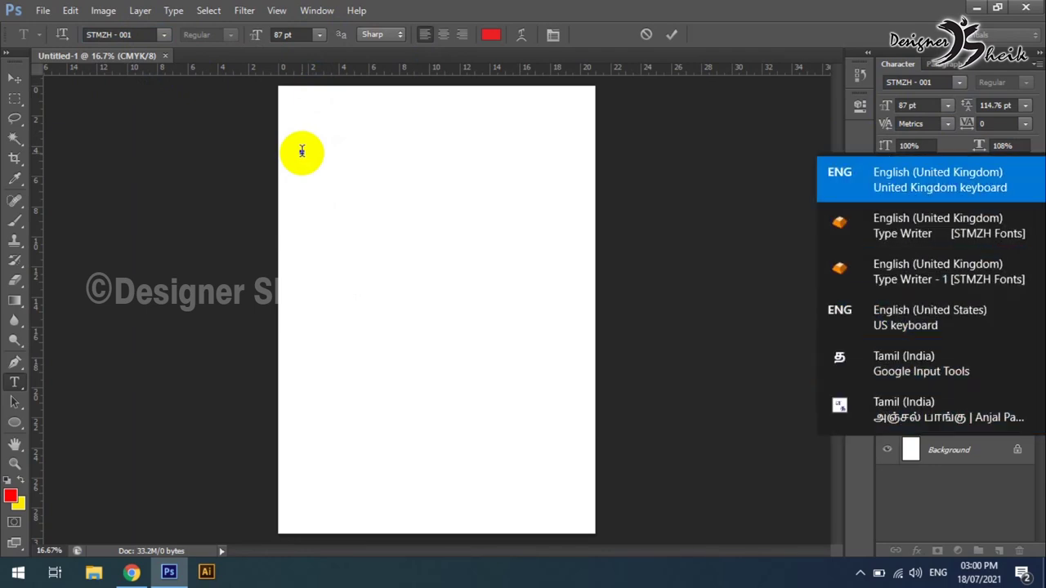
pyautogui.press('super+space')
pyautogui.press('super+space')
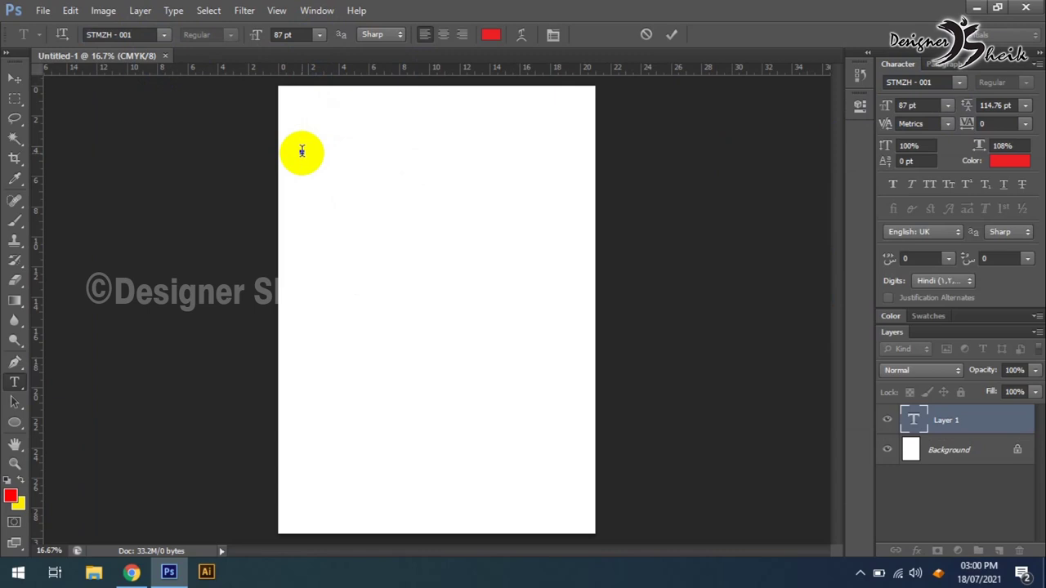
pyautogui.write('a')
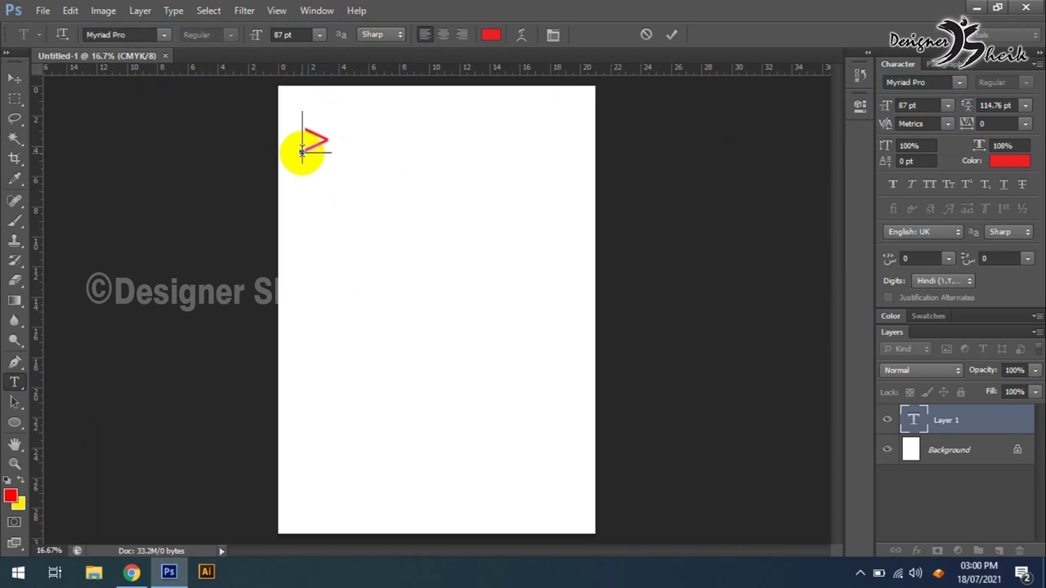
pyautogui.press('BackSpace')
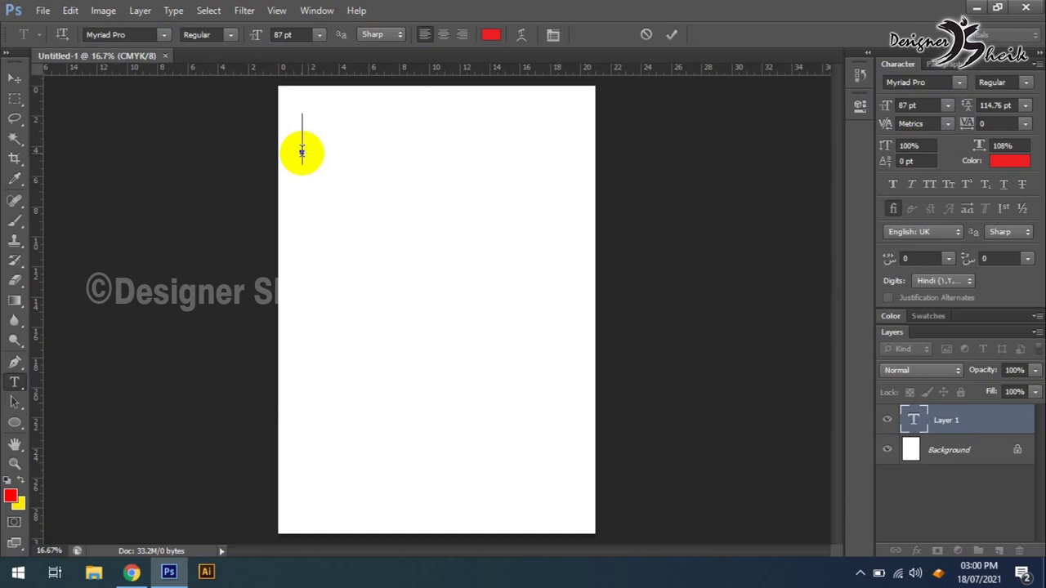
# - Delete the test letter and set the font to Segoe UI
pyautogui.write('á')
pyautogui.press('BackSpace')
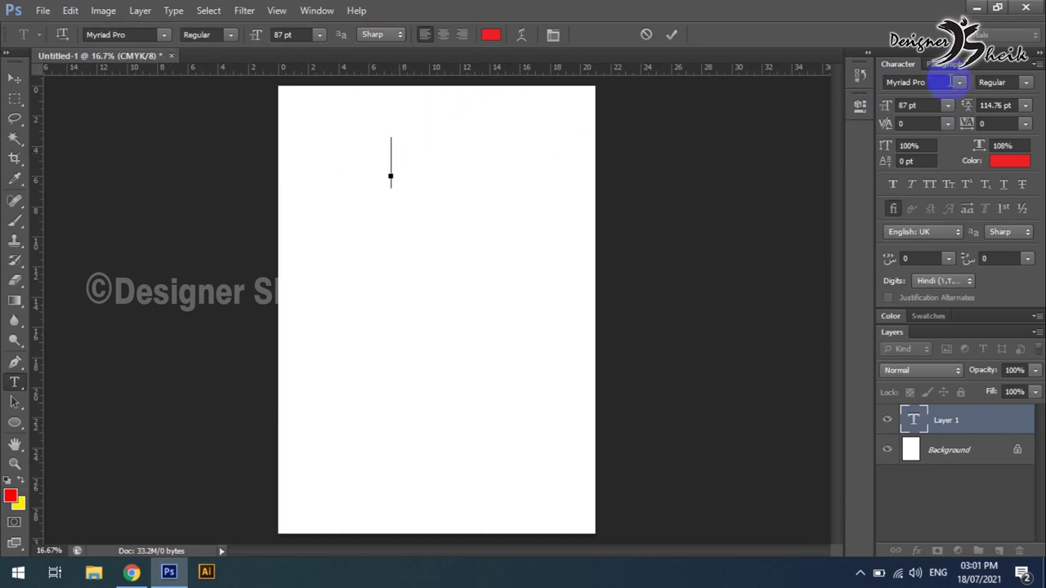
pyautogui.click(958, 82)
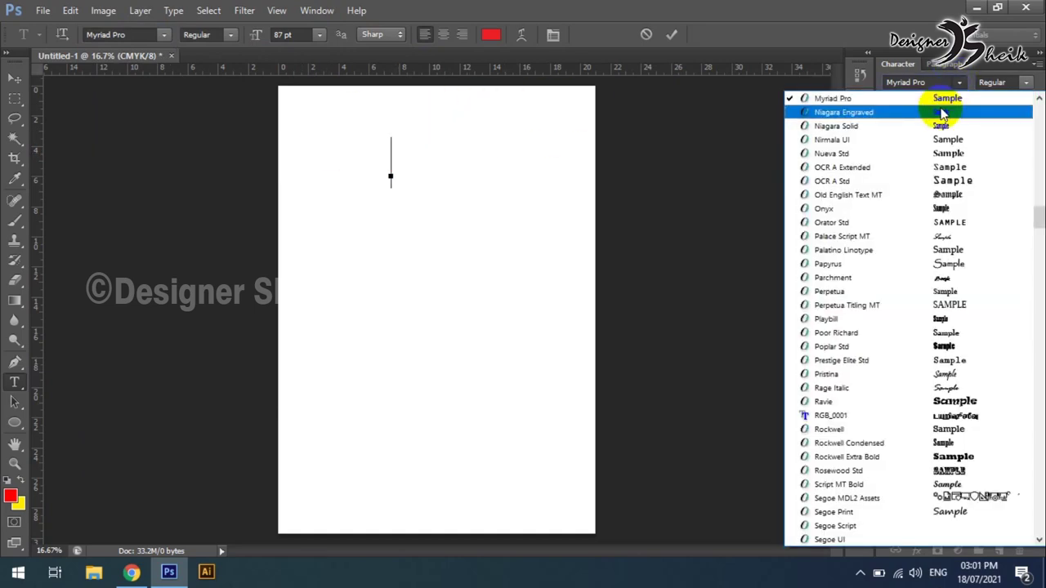
pyautogui.scroll(4, 943, 106)
pyautogui.scroll(-9, 956, 163)
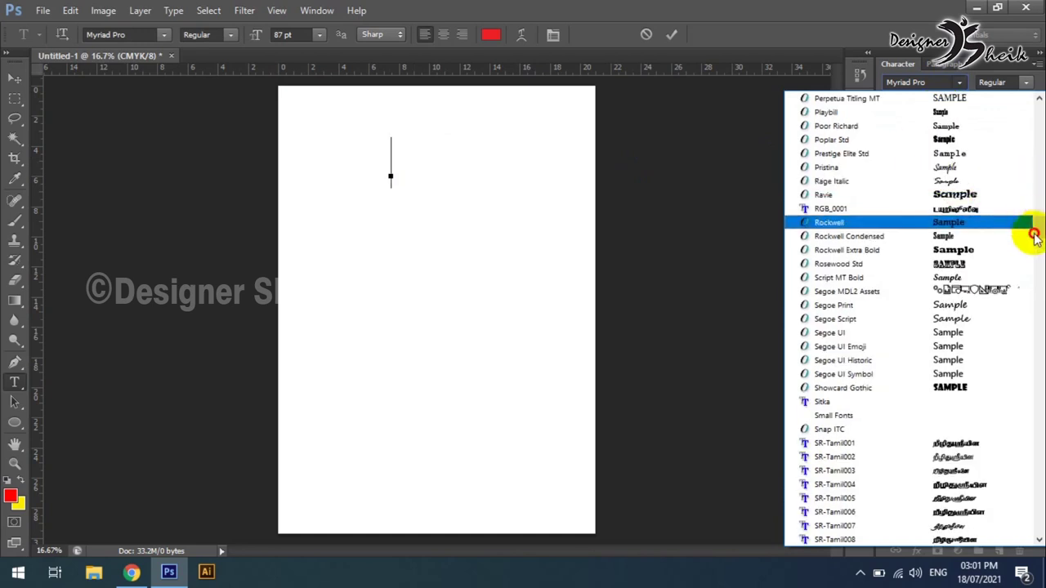
pyautogui.click(1021, 332)
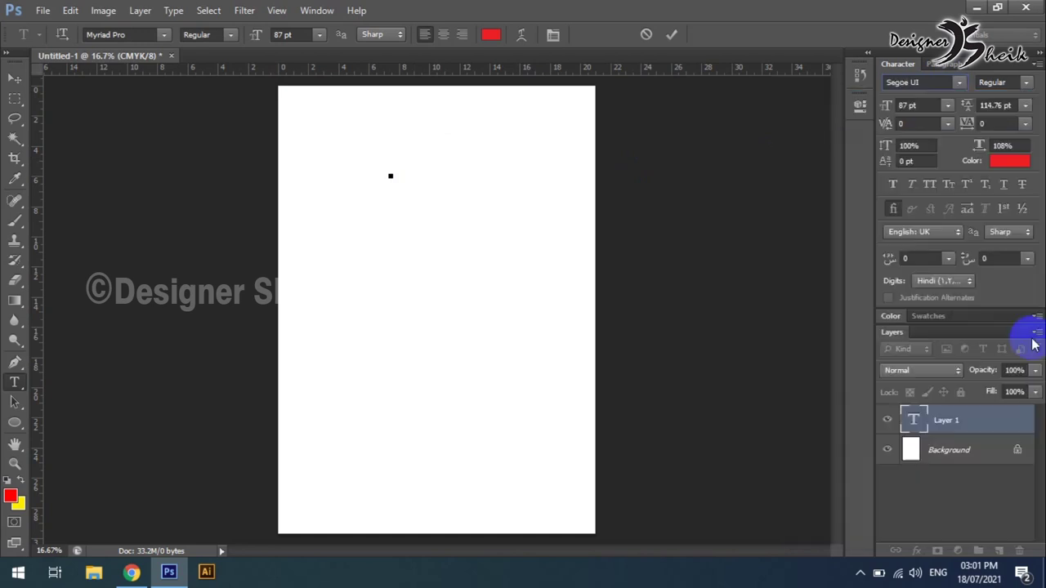
# - Switch to SR-Tamil038, type the Tamil word தமிழ், and select it
pyautogui.click(958, 82)
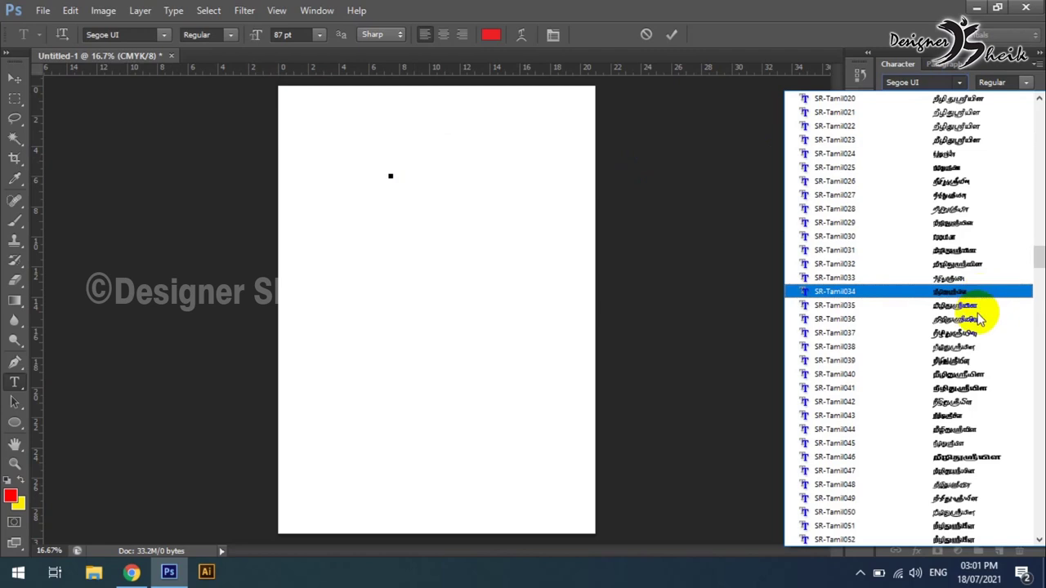
pyautogui.click(964, 314)
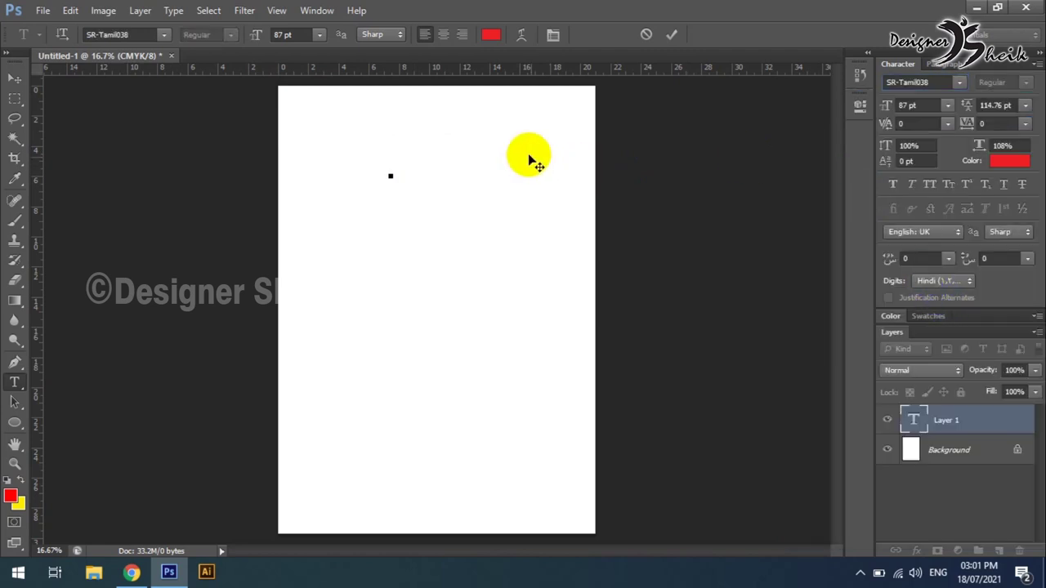
pyautogui.write('தமிழ்')
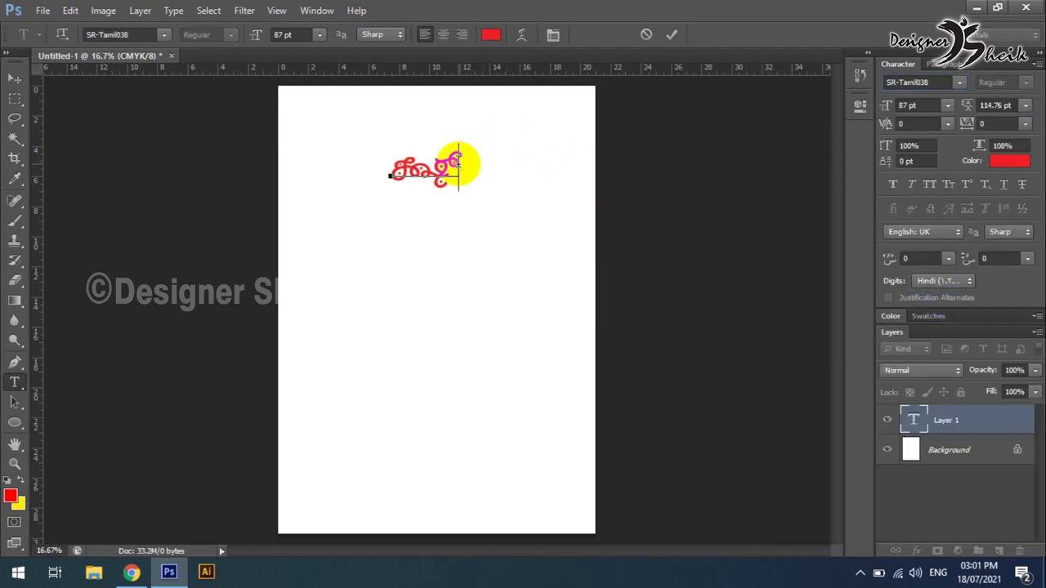
pyautogui.moveTo(460, 164); pyautogui.dragTo(378, 160)
# - Scroll down the font list looking for another font
pyautogui.click(959, 83)
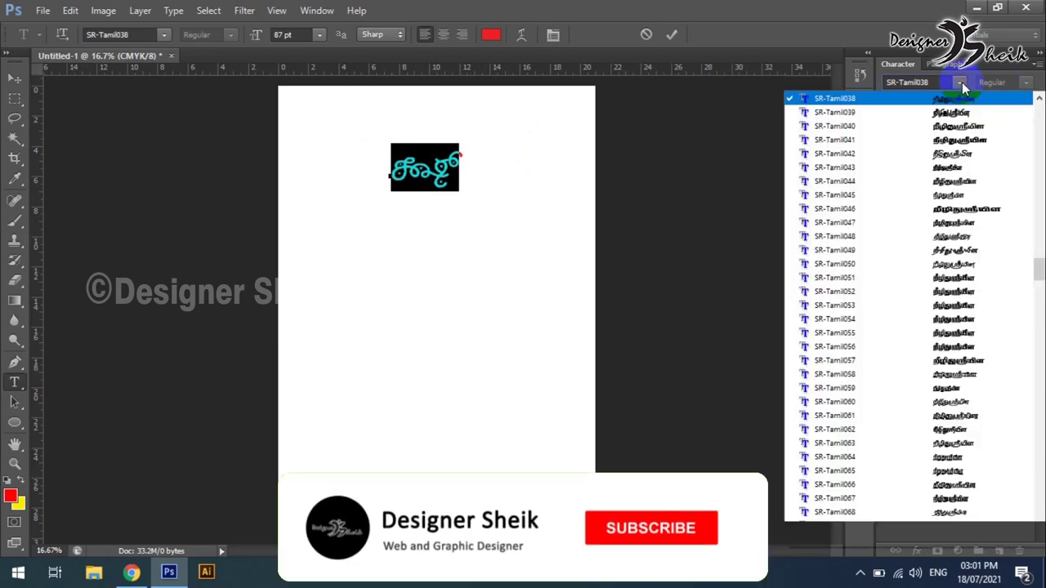
pyautogui.scroll(-4, 964, 221)
pyautogui.scroll(-3, 964, 232)
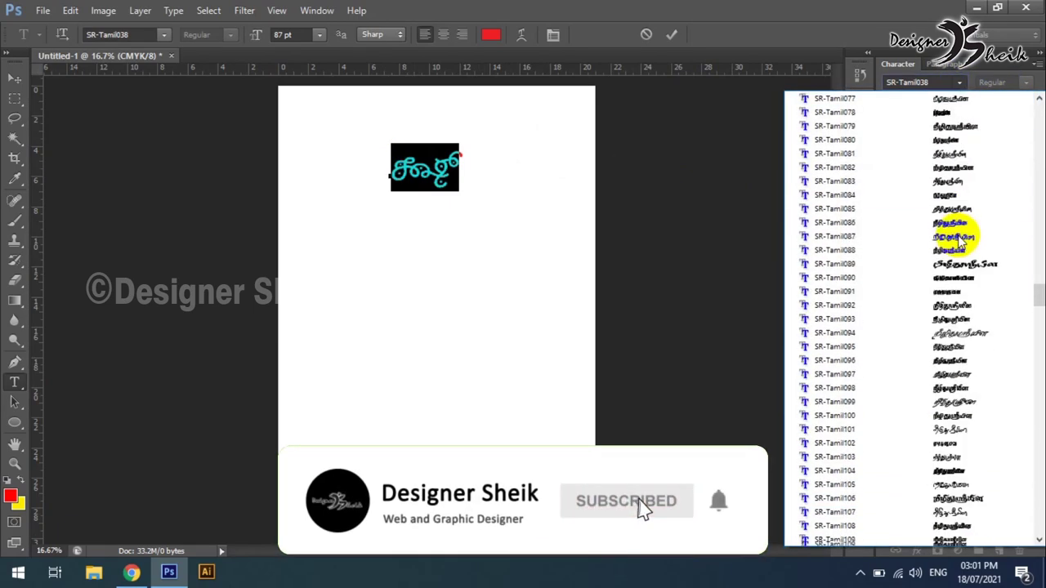
pyautogui.scroll(-8, 968, 239)
pyautogui.scroll(-8, 976, 243)
pyautogui.scroll(-8, 988, 249)
pyautogui.scroll(-10, 989, 250)
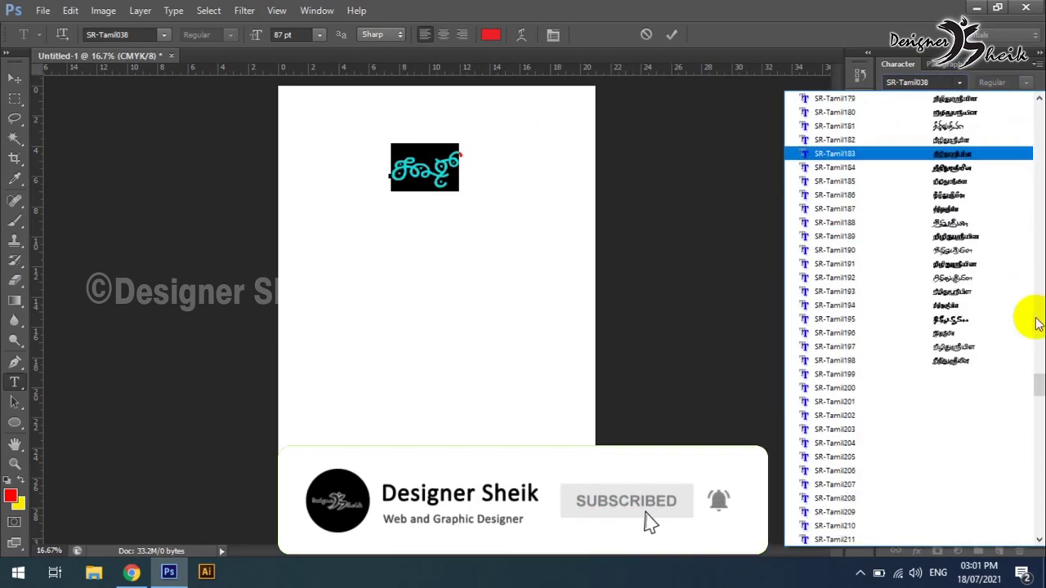
pyautogui.scroll(-10, 943, 362)
pyautogui.scroll(-10, 939, 374)
pyautogui.scroll(-5, 940, 372)
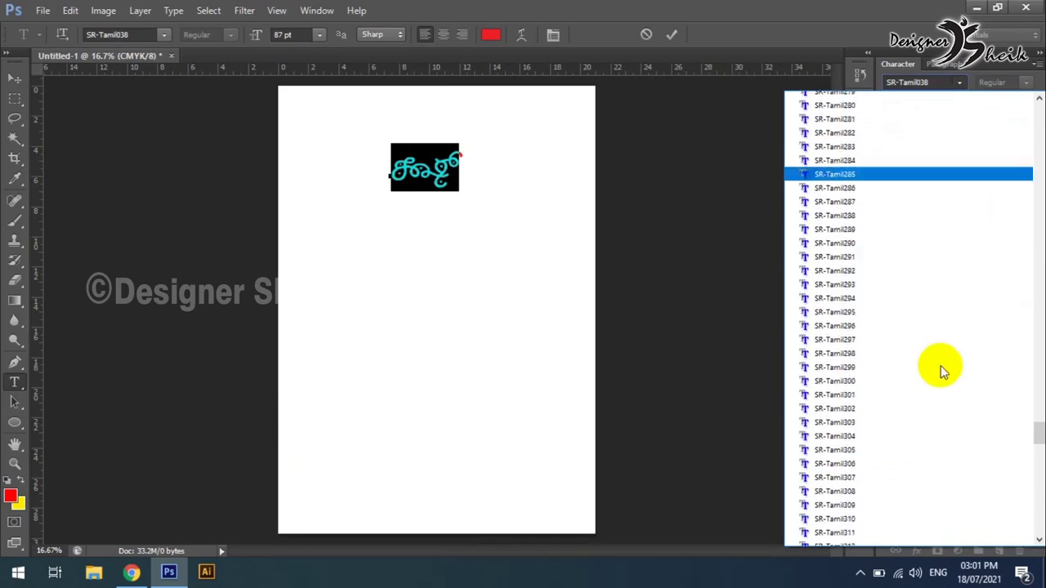
pyautogui.scroll(-5, 940, 365)
pyautogui.scroll(-5, 937, 361)
pyautogui.scroll(-5, 937, 362)
pyautogui.scroll(-2, 939, 362)
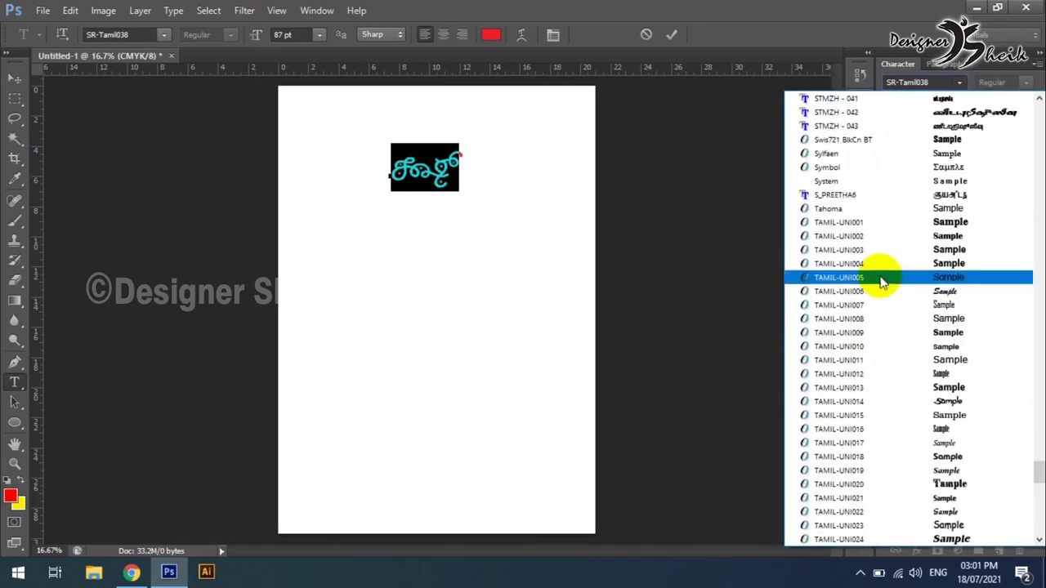
# - Close the font list, paste a second copy of the word, then delete all the Tamil text
pyautogui.press('Escape')
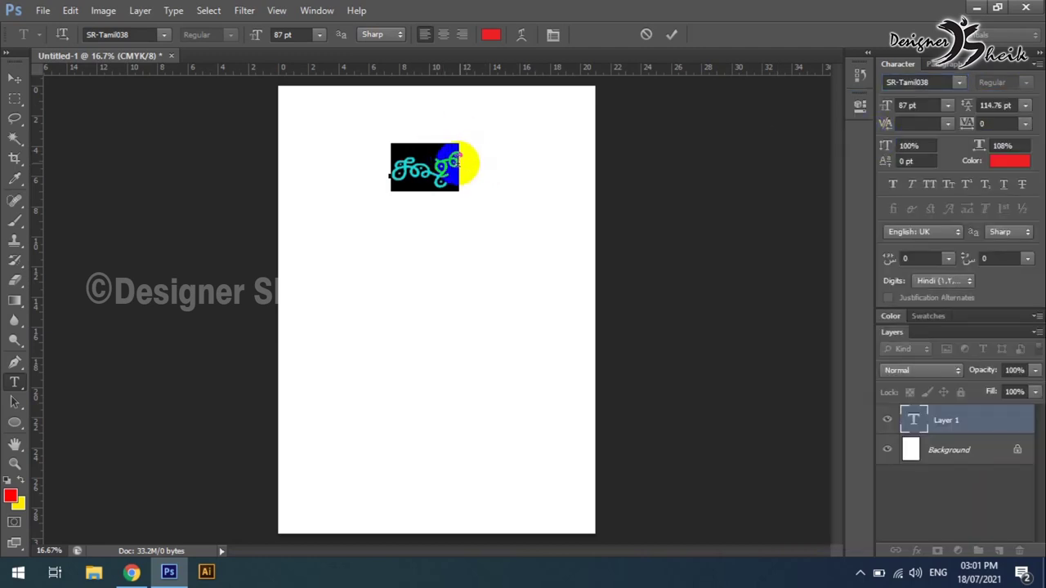
pyautogui.click(458, 166)
pyautogui.hotkey('ctrl', 'v')
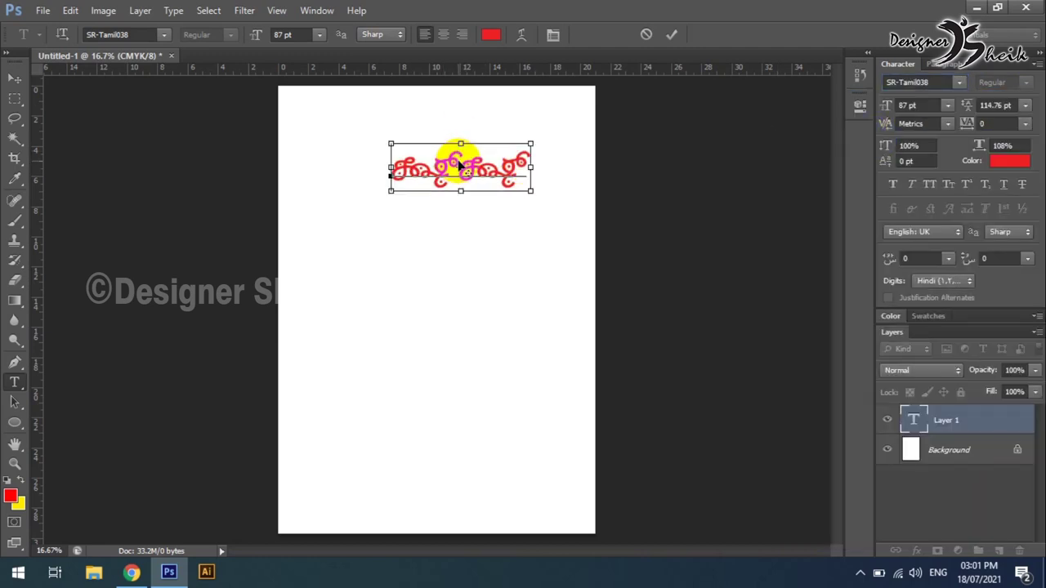
pyautogui.hotkey('ctrl', 'a')
pyautogui.press('Home')
pyautogui.hotkey('ctrl', 'a')
pyautogui.press('Delete')
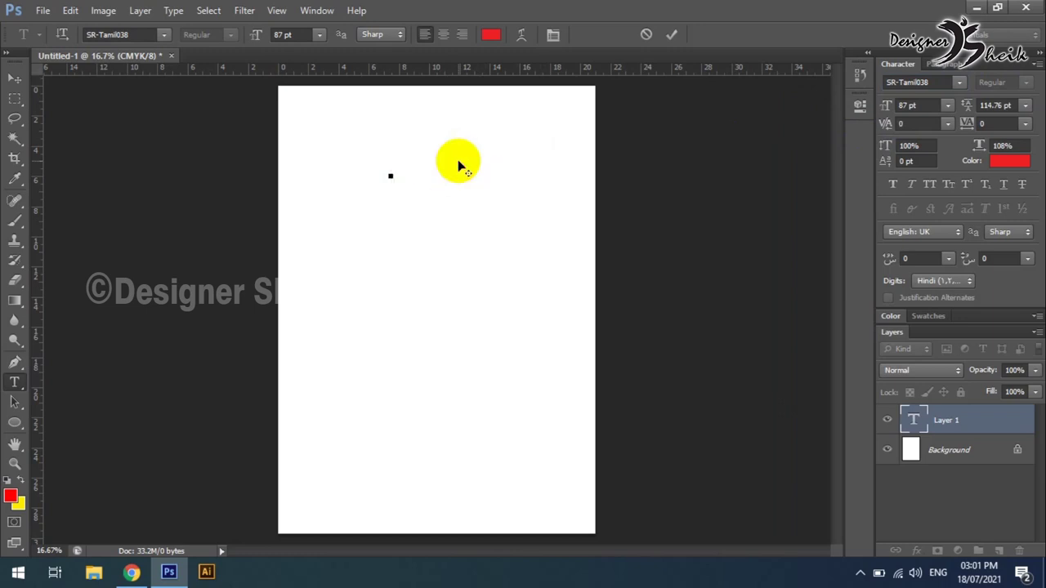
# - Switch to the Type Writer keyboard, test-type க and பாகா, then erase them
pyautogui.press('super+space')
pyautogui.write('க')
pyautogui.press('Left')
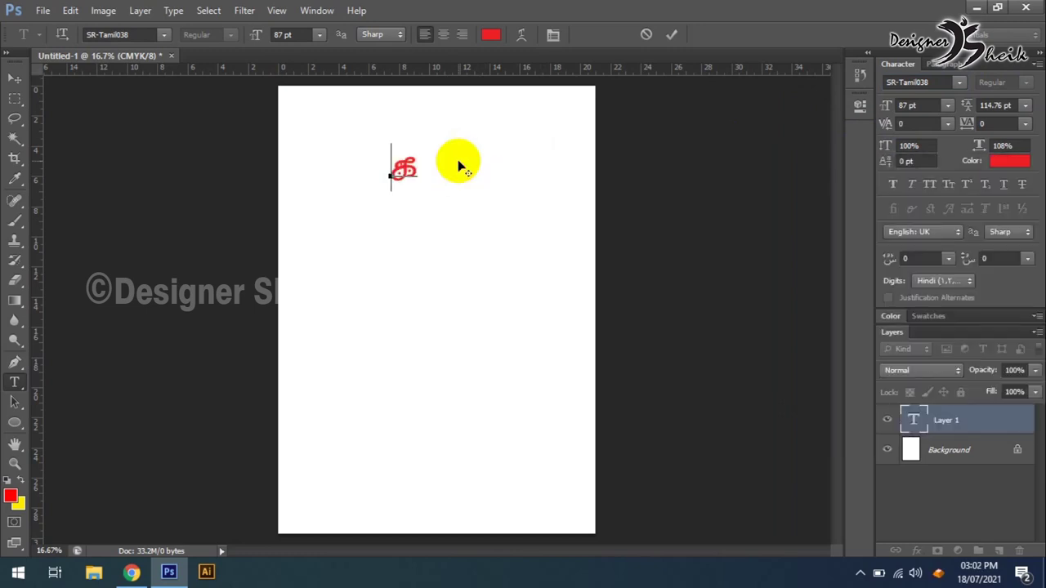
pyautogui.press('Delete')
pyautogui.write('பாகாகாப')
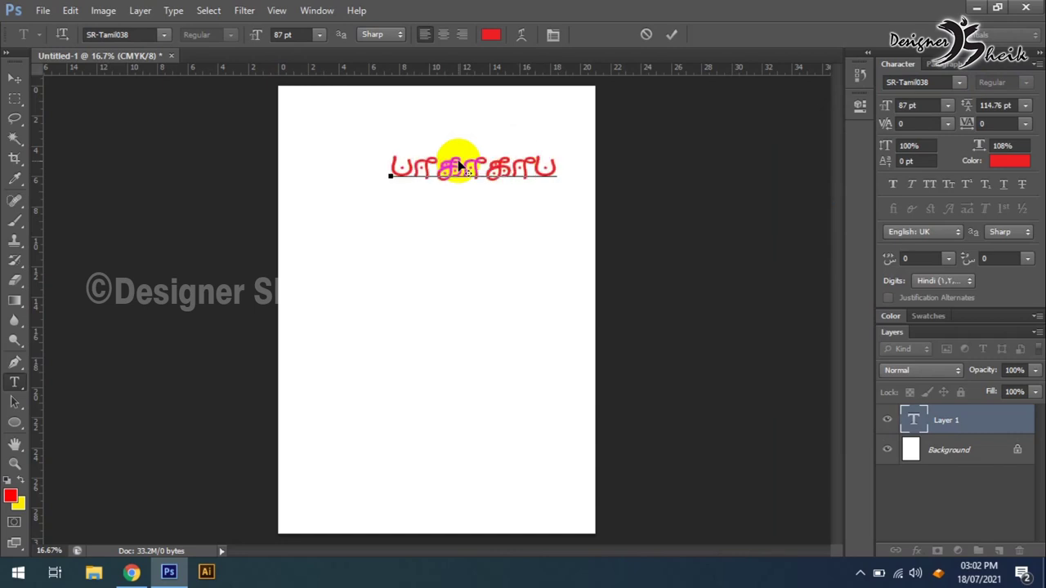
pyautogui.press('Left')
pyautogui.press('Left')
pyautogui.press('Delete')
pyautogui.press('Left')
pyautogui.press('Left')
pyautogui.press('Left')
pyautogui.press('Left')
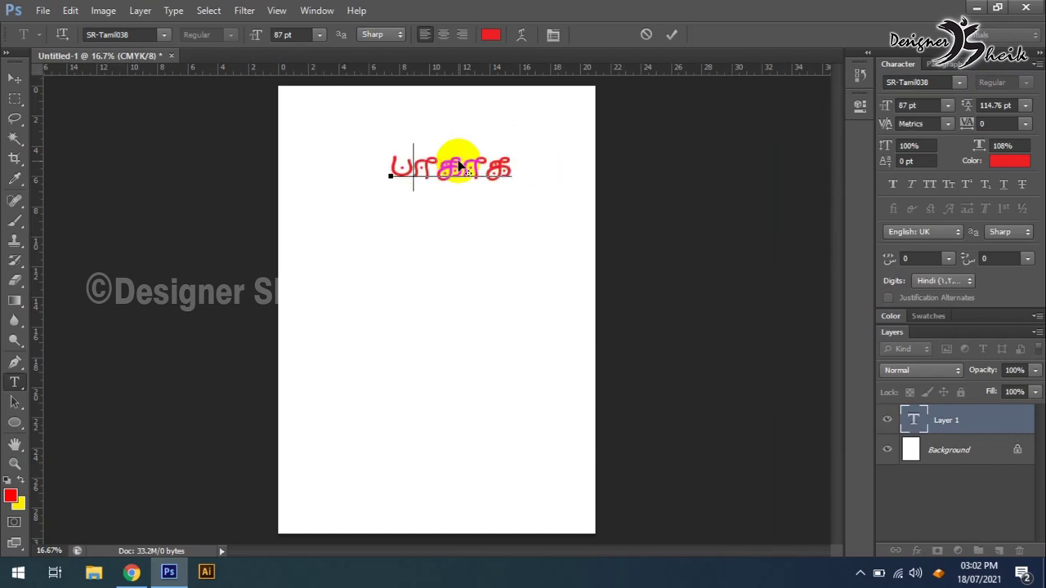
pyautogui.press('Delete')
pyautogui.press('Delete')
pyautogui.press('Delete')
pyautogui.press('Left')
pyautogui.press('Delete')
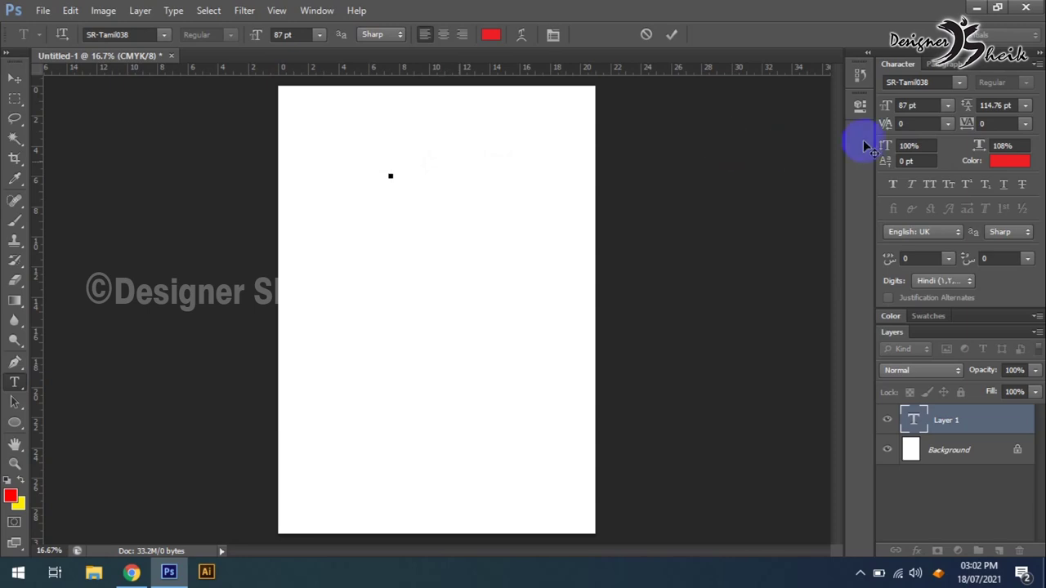
# - Set the font to SR-Tamil043 and test-type a glyph with 'g' several times, deleting it each time
pyautogui.click(959, 82)
pyautogui.click(948, 167)
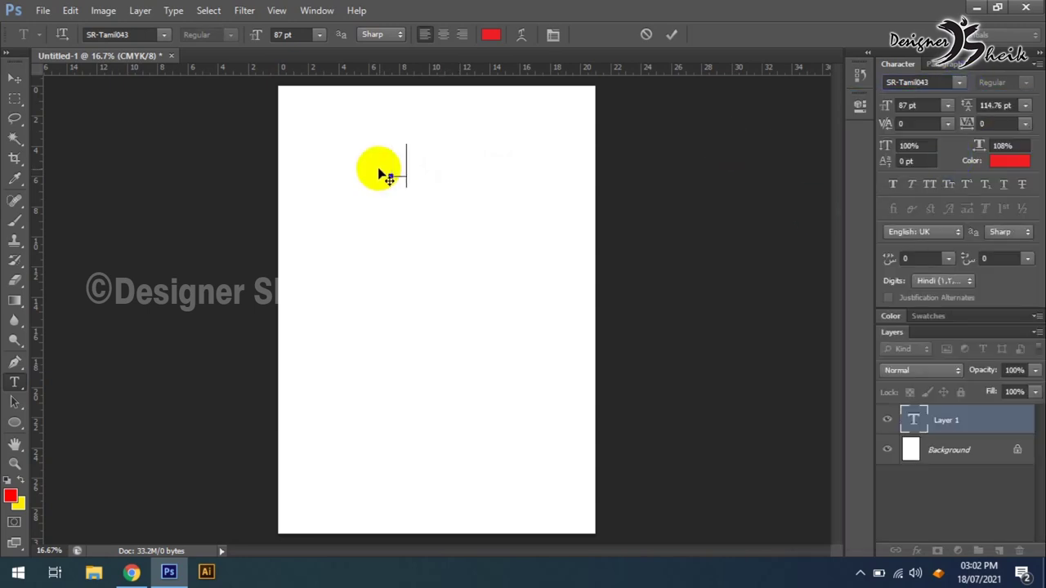
pyautogui.write('g')
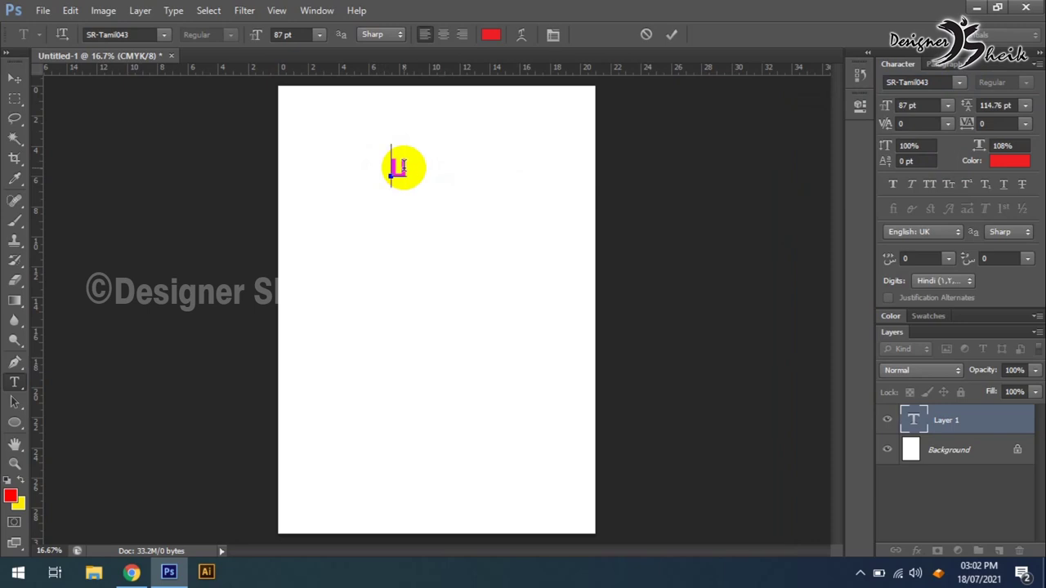
pyautogui.press('BackSpace')
pyautogui.write('g')
pyautogui.press('BackSpace')
pyautogui.write('g')
pyautogui.press('BackSpace')
# - With the STMZH Type Writer keyboard, type 'lpugpfdp' as Tamil and erase back to its first glyph
pyautogui.press('super+space')
pyautogui.press('super+space')
pyautogui.press('super+space')
pyautogui.press('super+space')
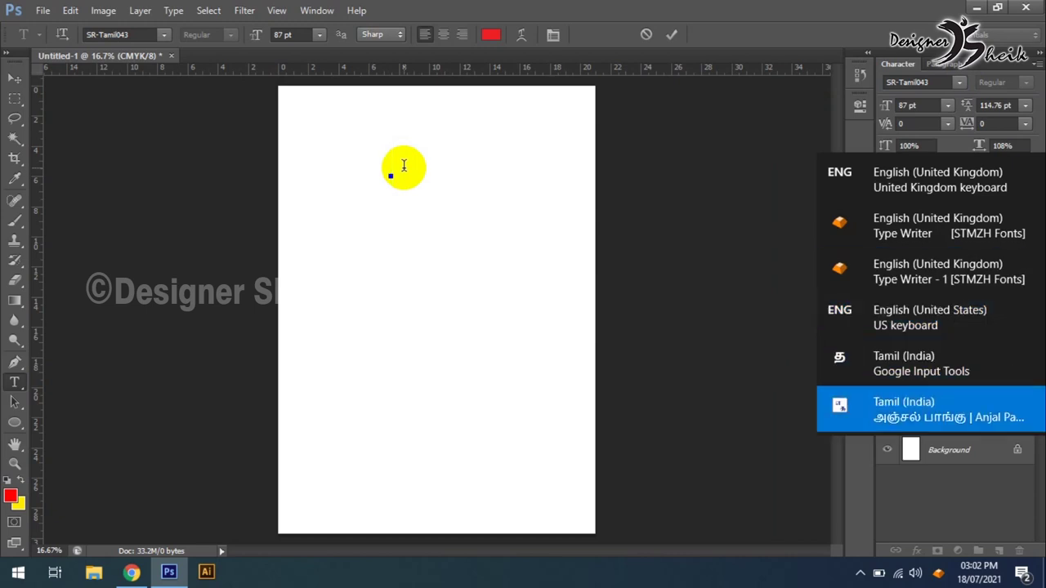
pyautogui.press('super+space')
pyautogui.press('super+space')
pyautogui.write('l')
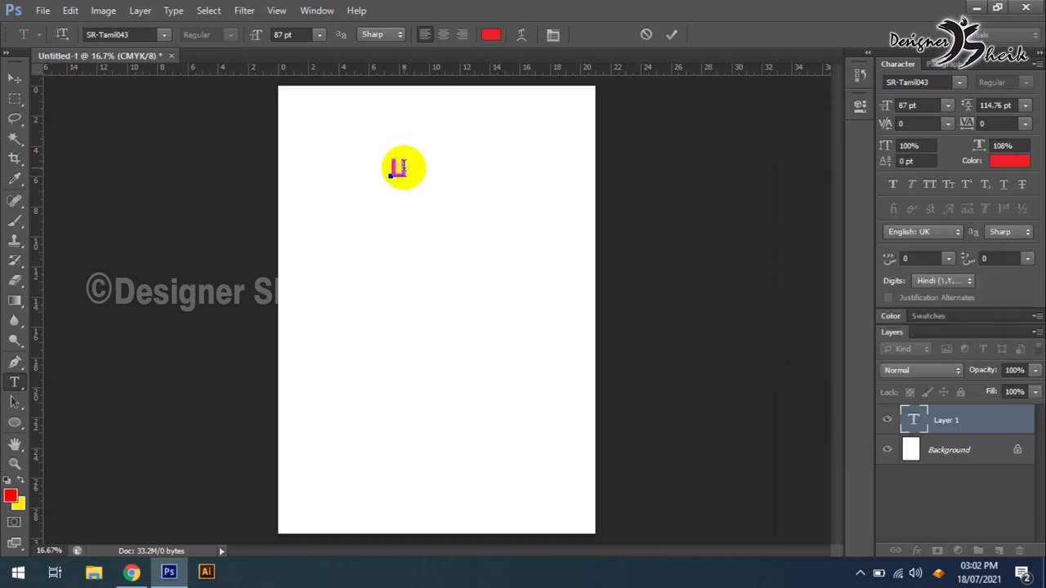
pyautogui.write('pu')
pyautogui.write('gpf')
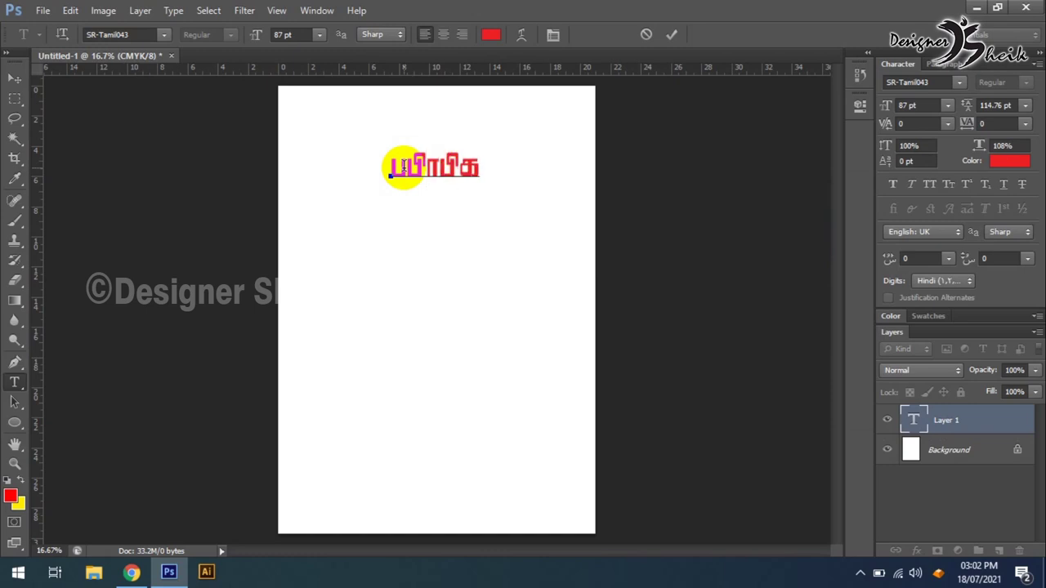
pyautogui.write('dp')
pyautogui.press('BackSpace')
pyautogui.press('BackSpace')
pyautogui.press('BackSpace')
pyautogui.press('BackSpace')
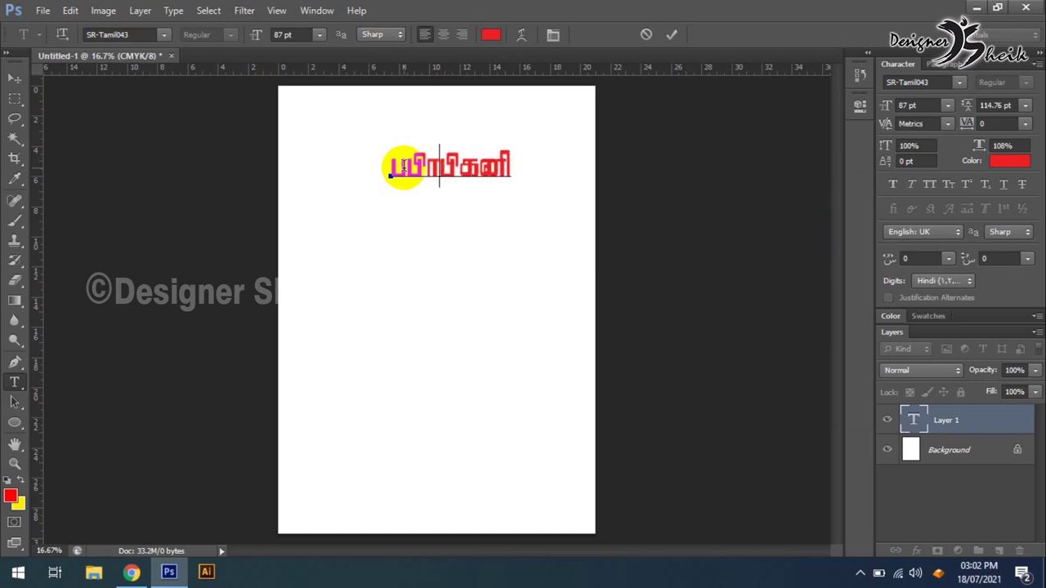
pyautogui.press('BackSpace')
pyautogui.press('BackSpace')
pyautogui.press('BackSpace')
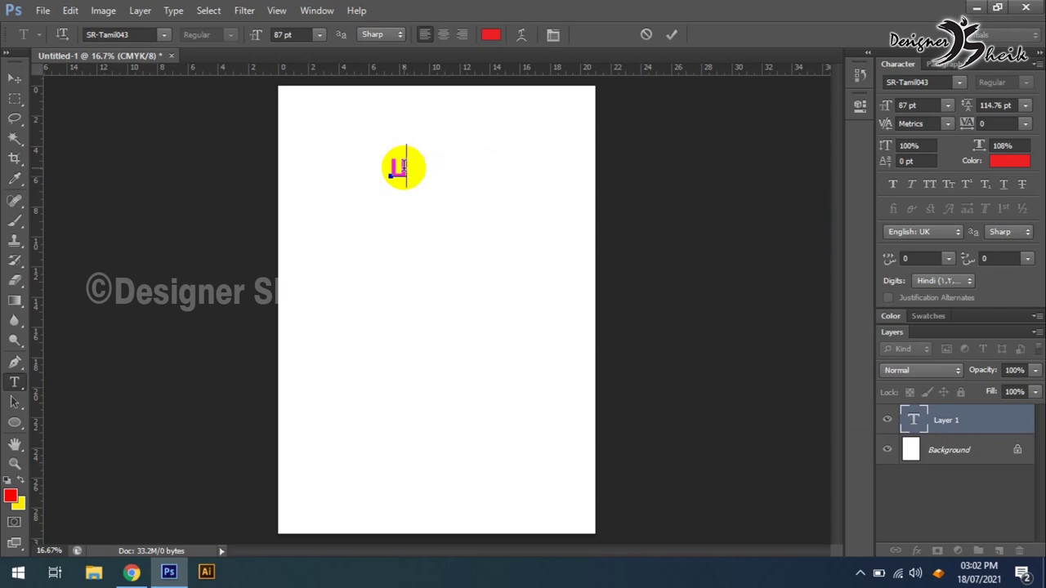
pyautogui.press('BackSpace')
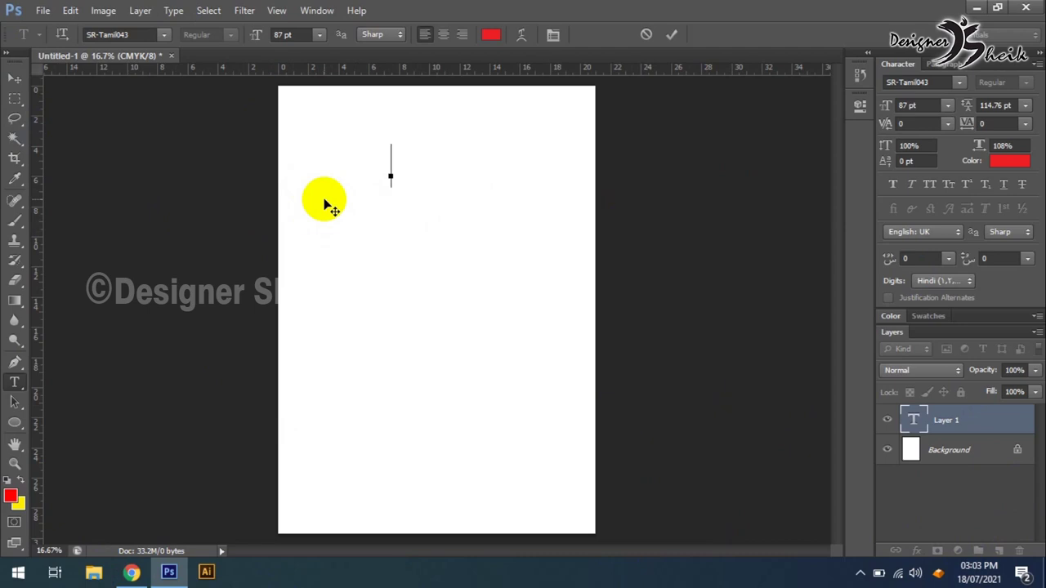
# - Collapse the Character panel with F6 and show the Layers panel with F7
pyautogui.press('F6')
pyautogui.press('F7')
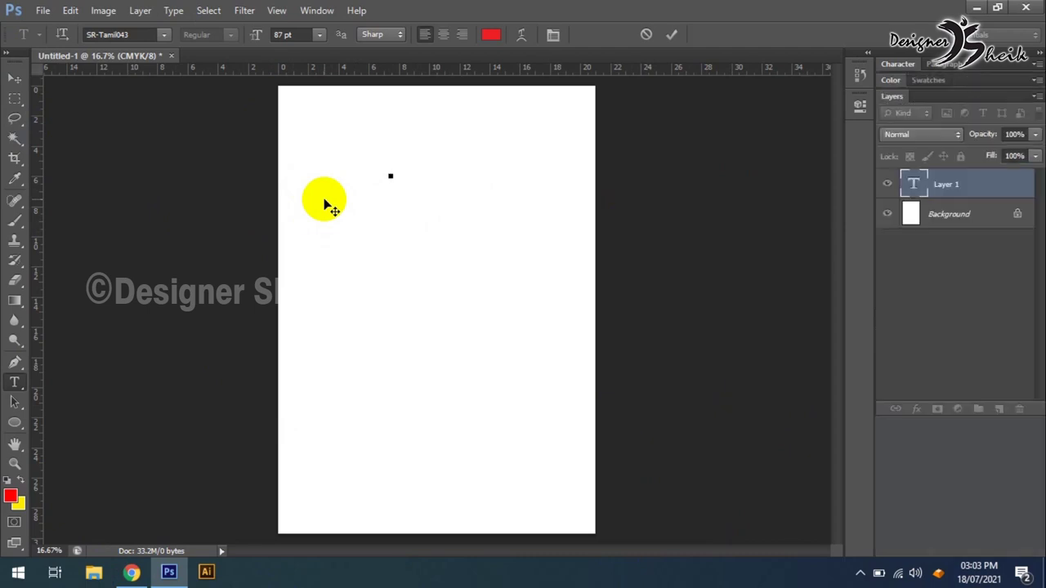